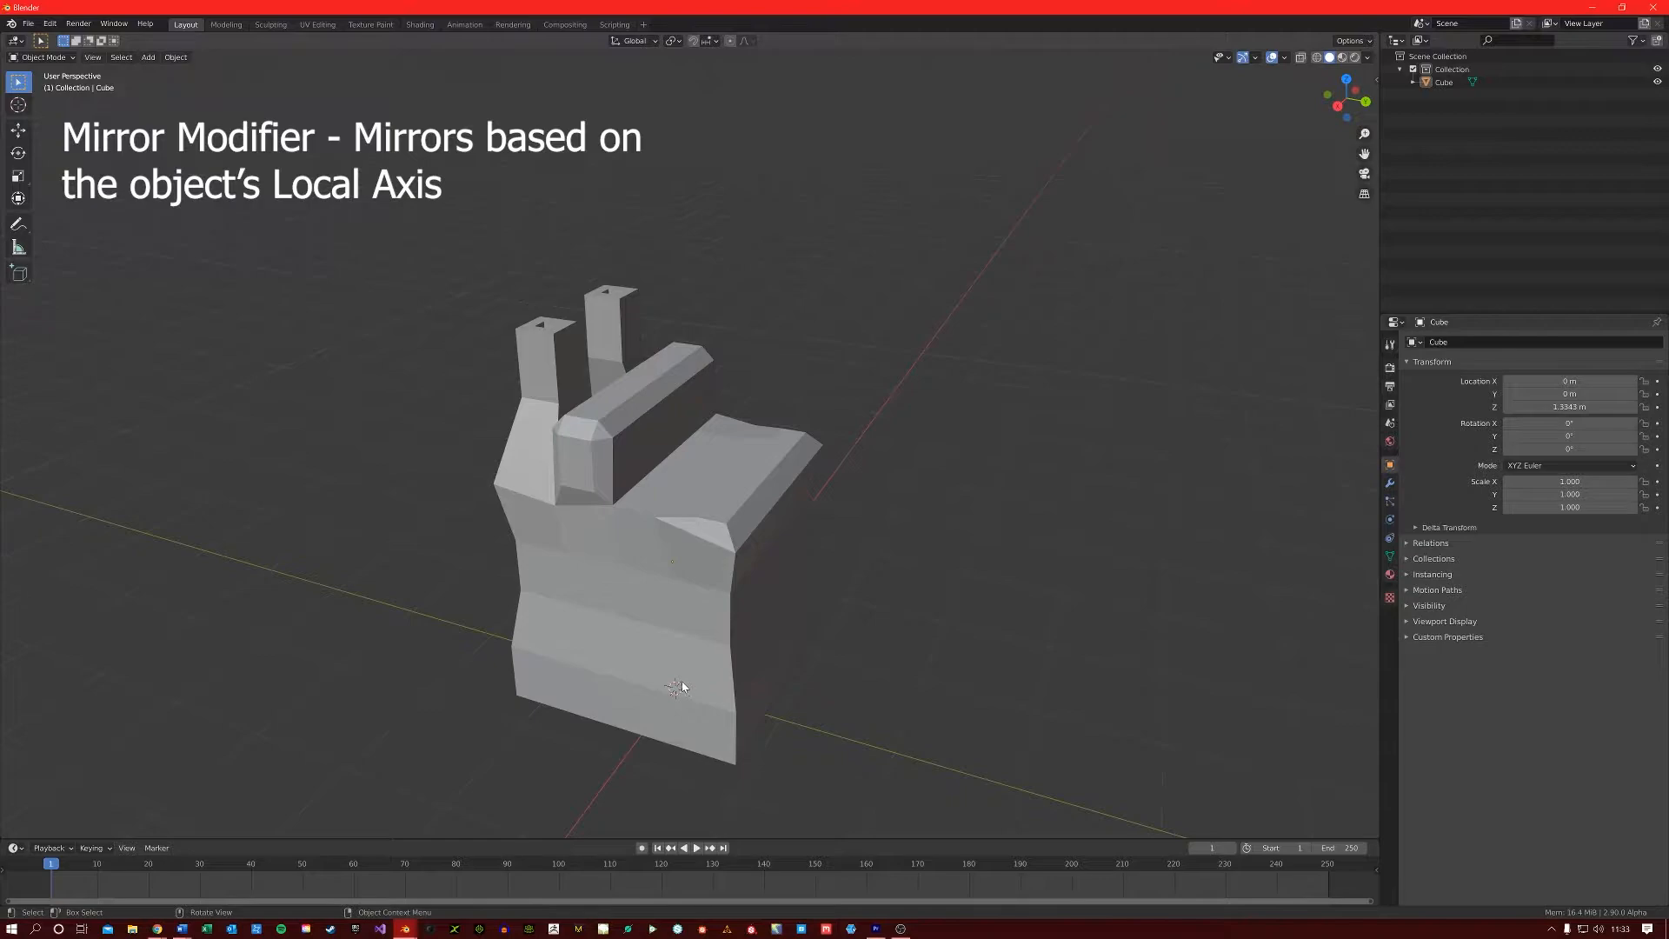
Select the building-like cube mesh and view its location, rotation, scale and dimensions.
middle_click_drag(659, 655, 681, 613, "shift")
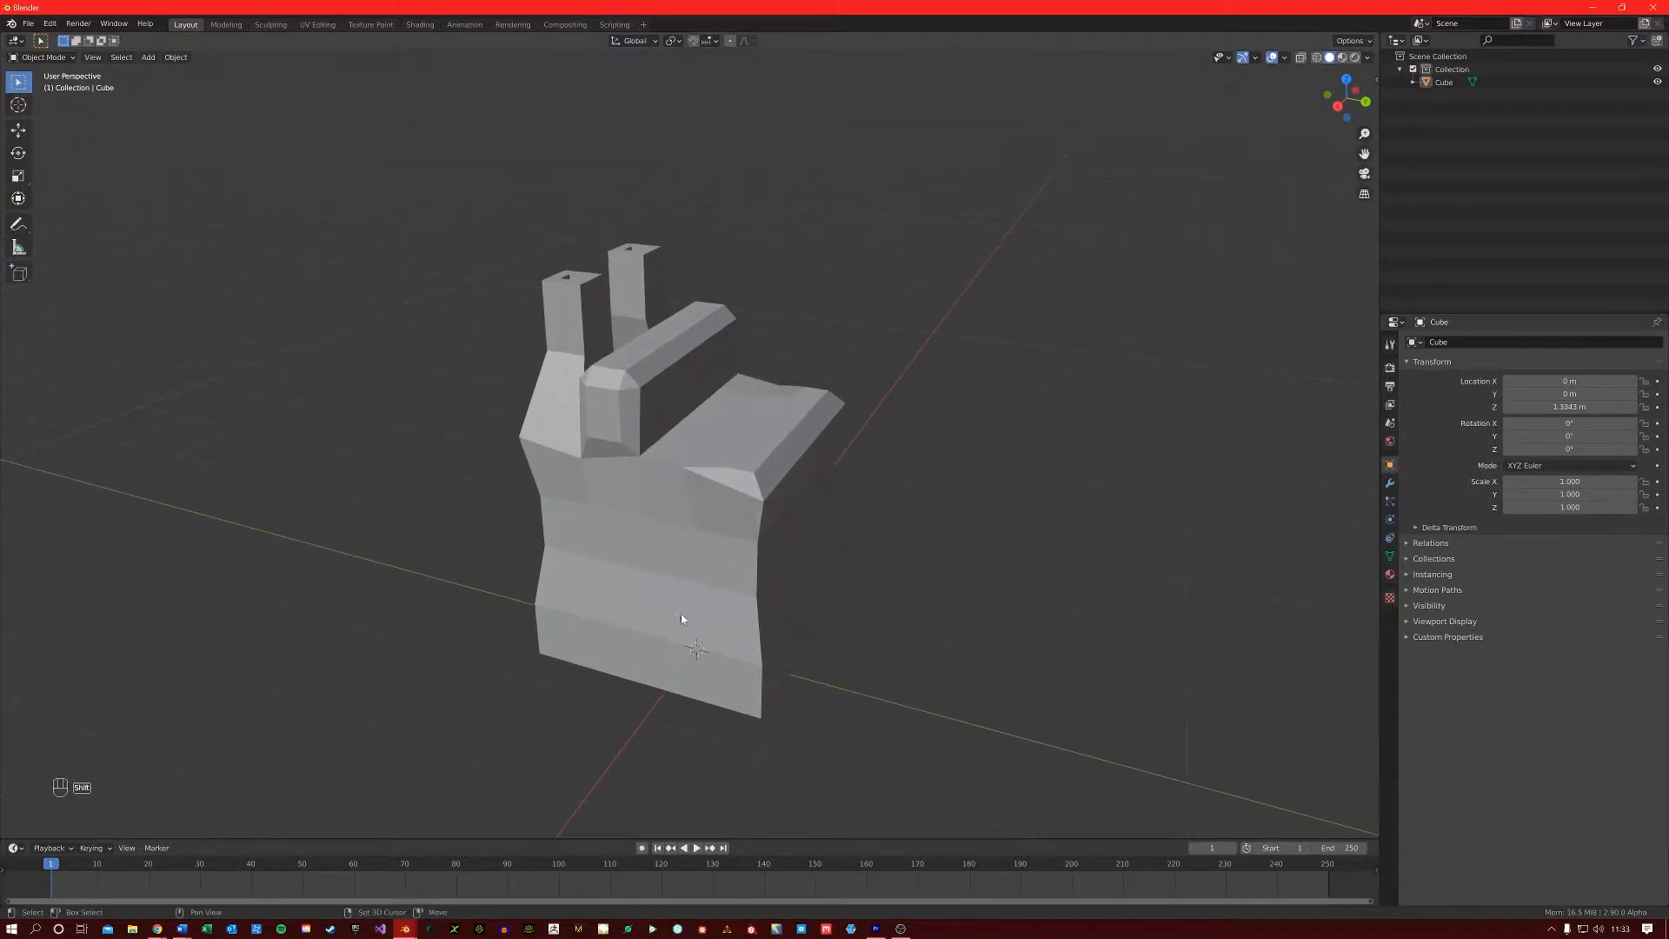
left_click(701, 505)
key("n")
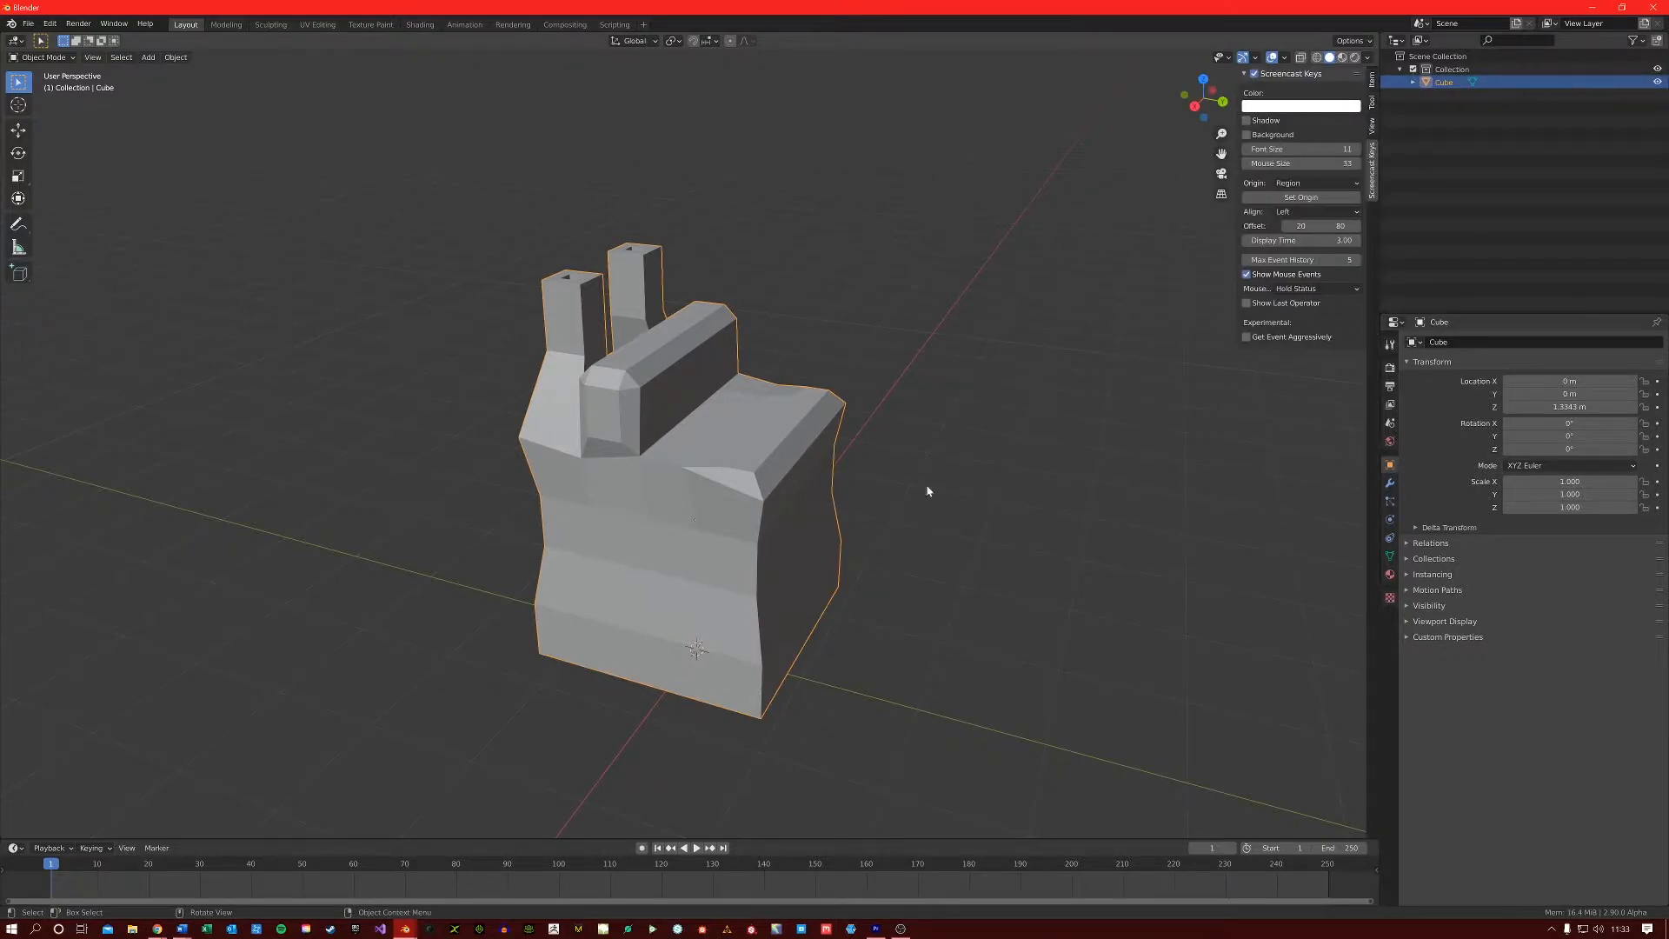
left_click(1371, 82)
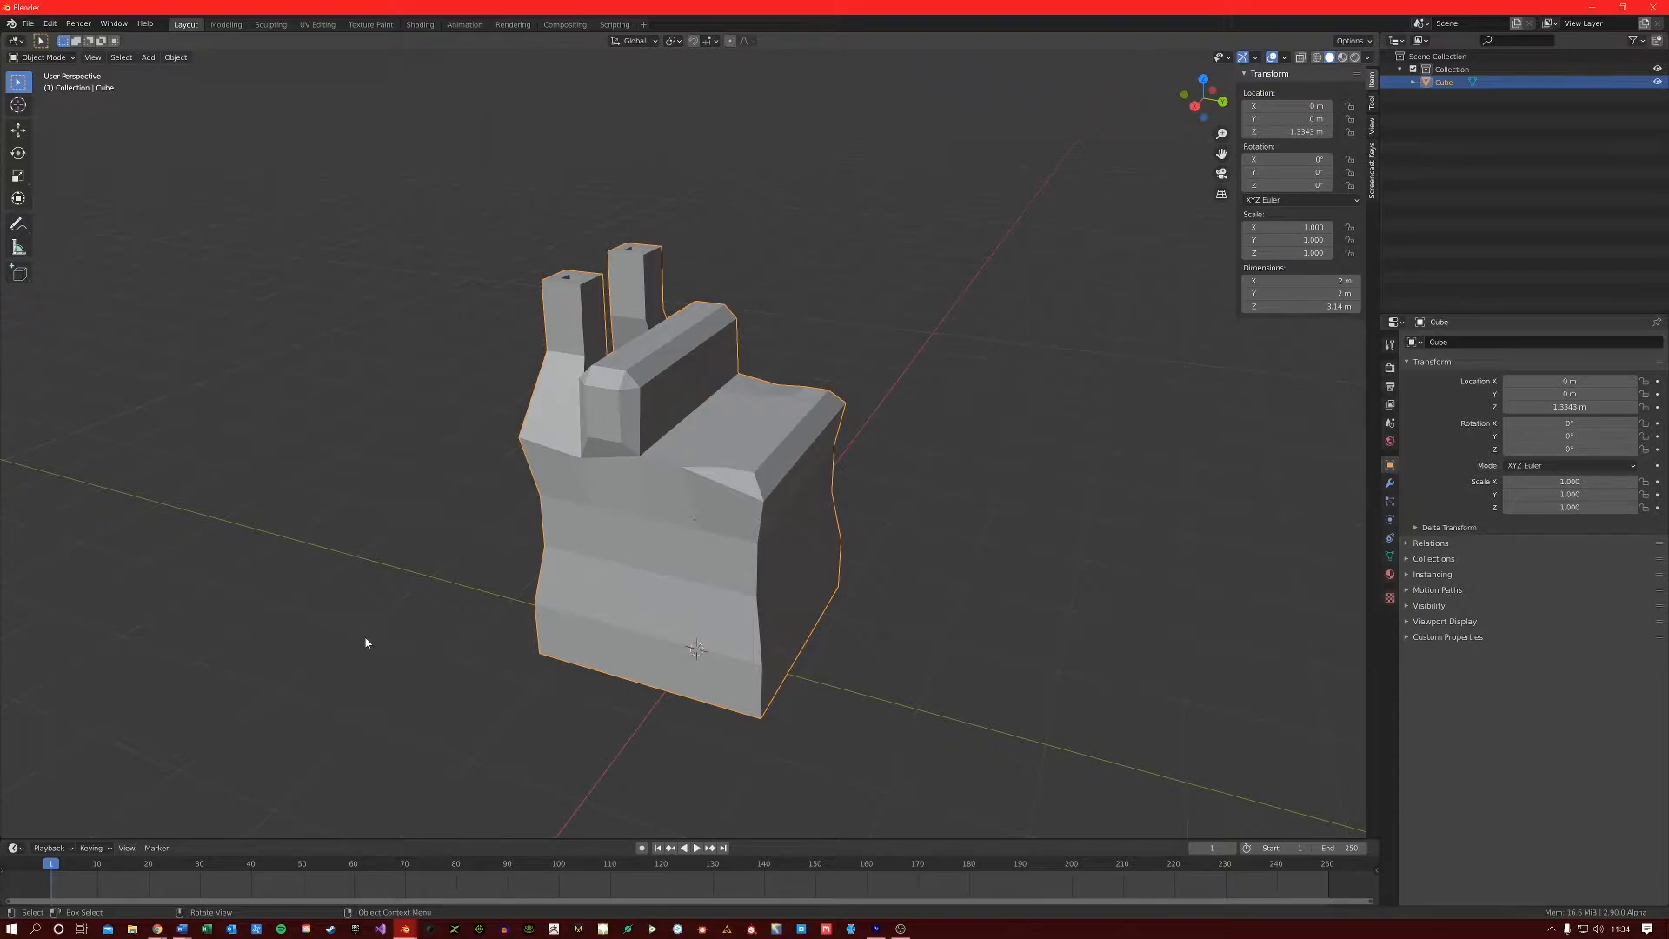
key("n")
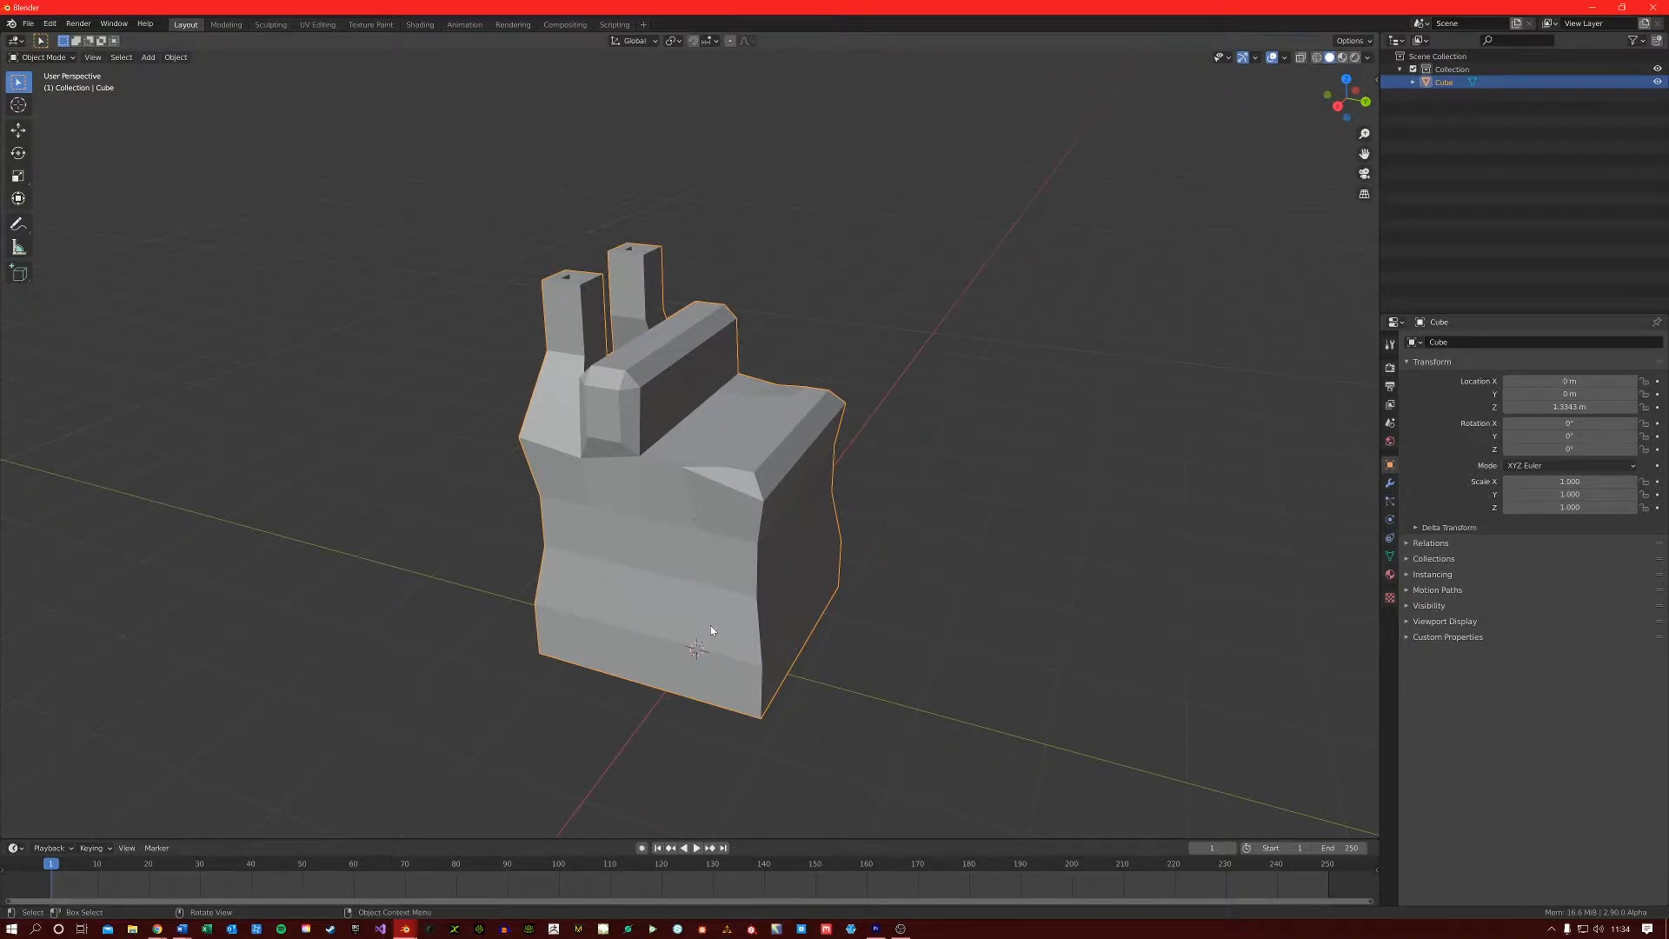
Examine the object's origin point up close on the front of the model.
scroll(725, 613, "up", 4)
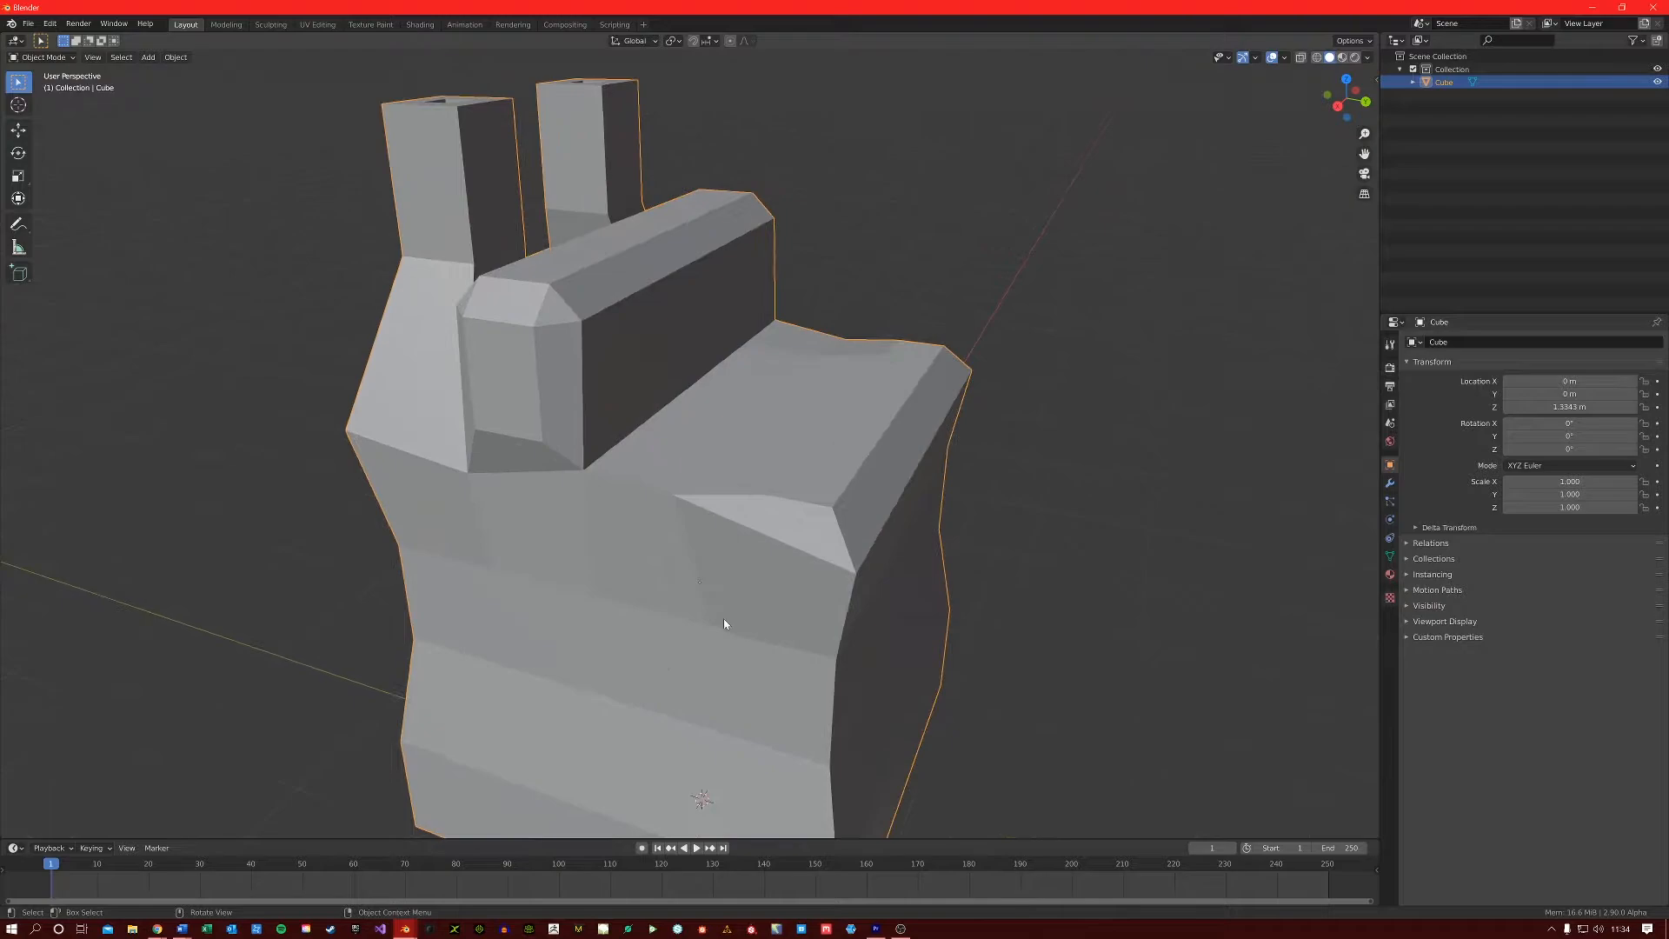
middle_click_drag(707, 644, 708, 593, "shift")
scroll(708, 594, "up", 5)
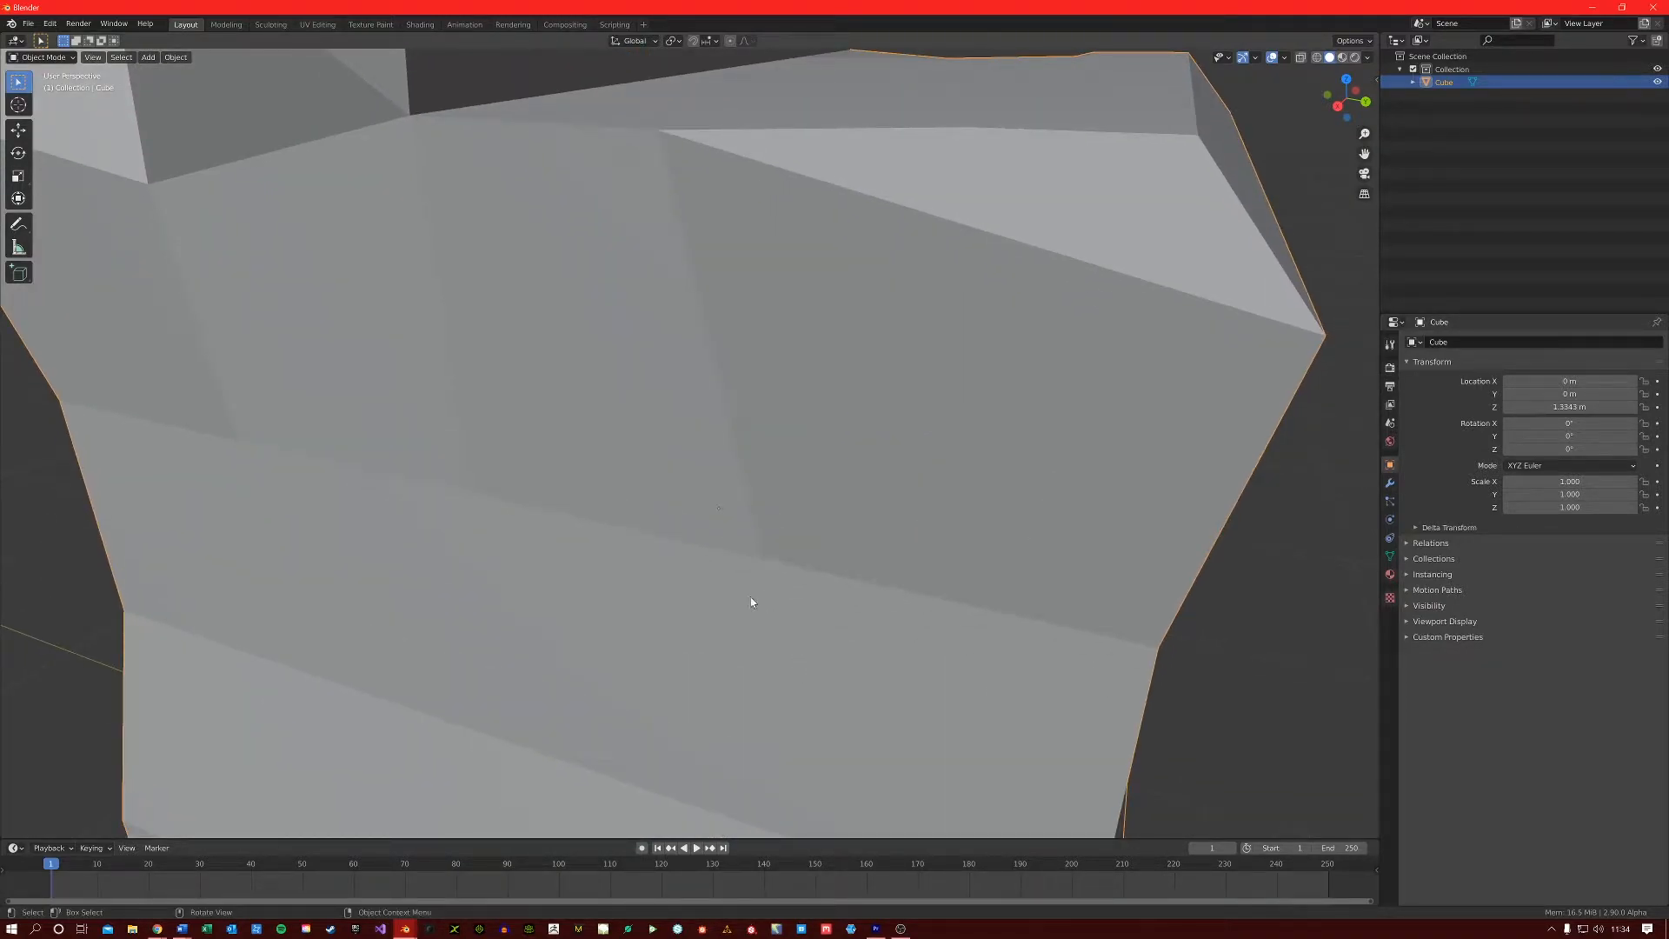
scroll(752, 601, "up", 2)
middle_click_drag(755, 614, 752, 554, "shift")
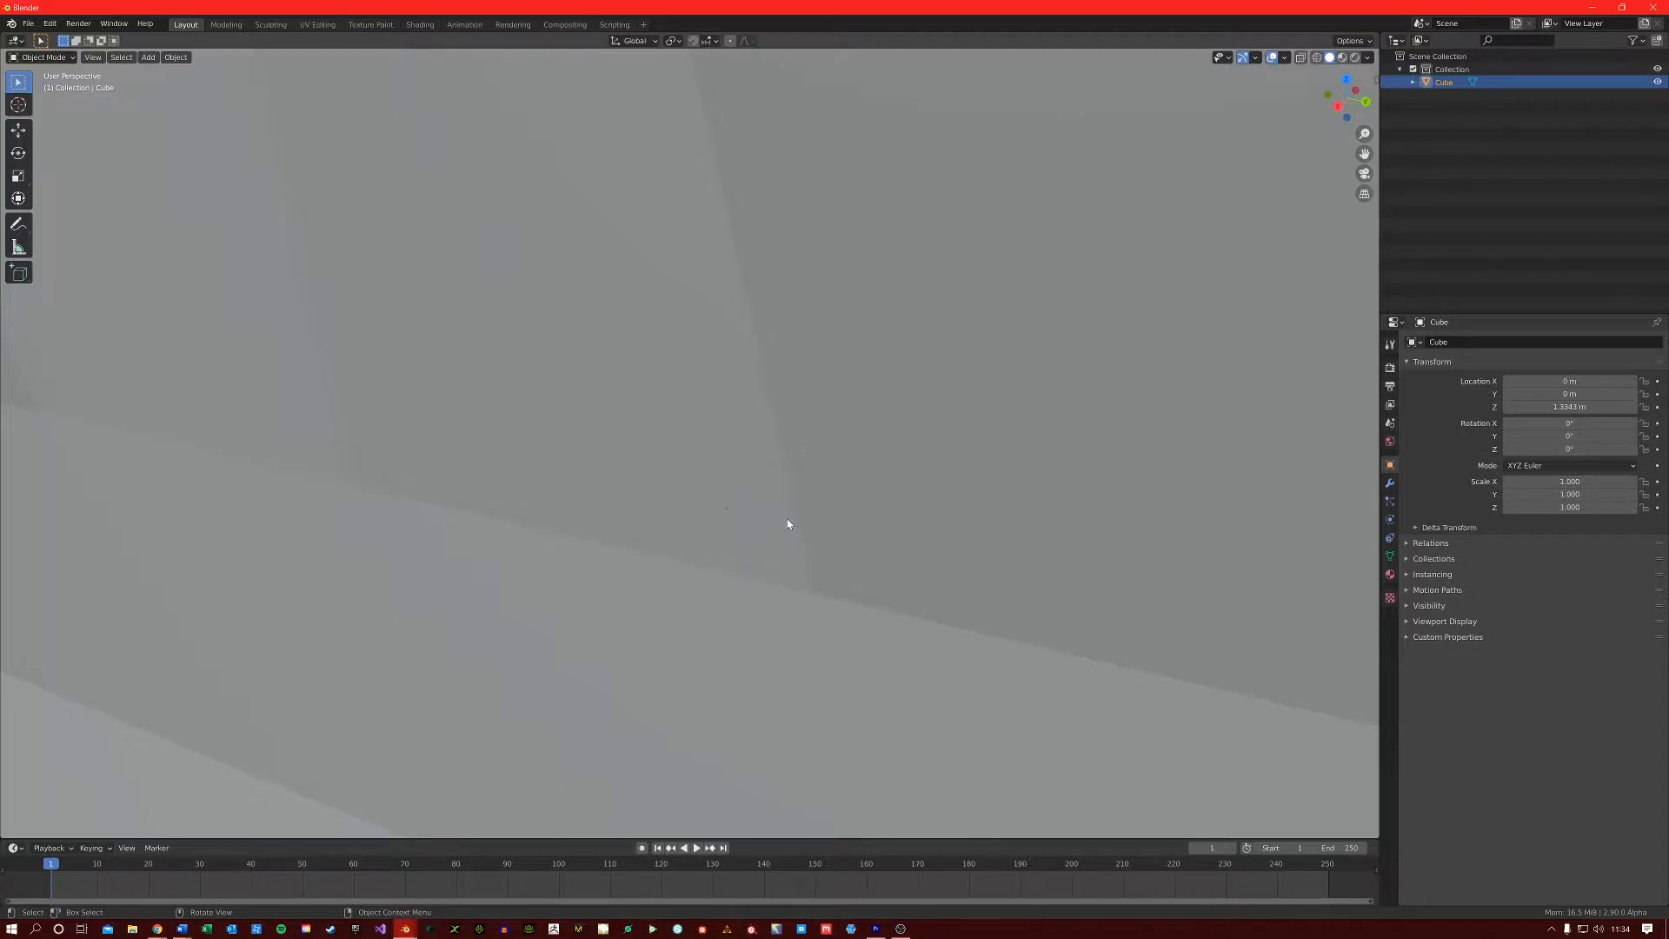
scroll(787, 520, "down", 9)
middle_click_drag(742, 507, 751, 524, "shift")
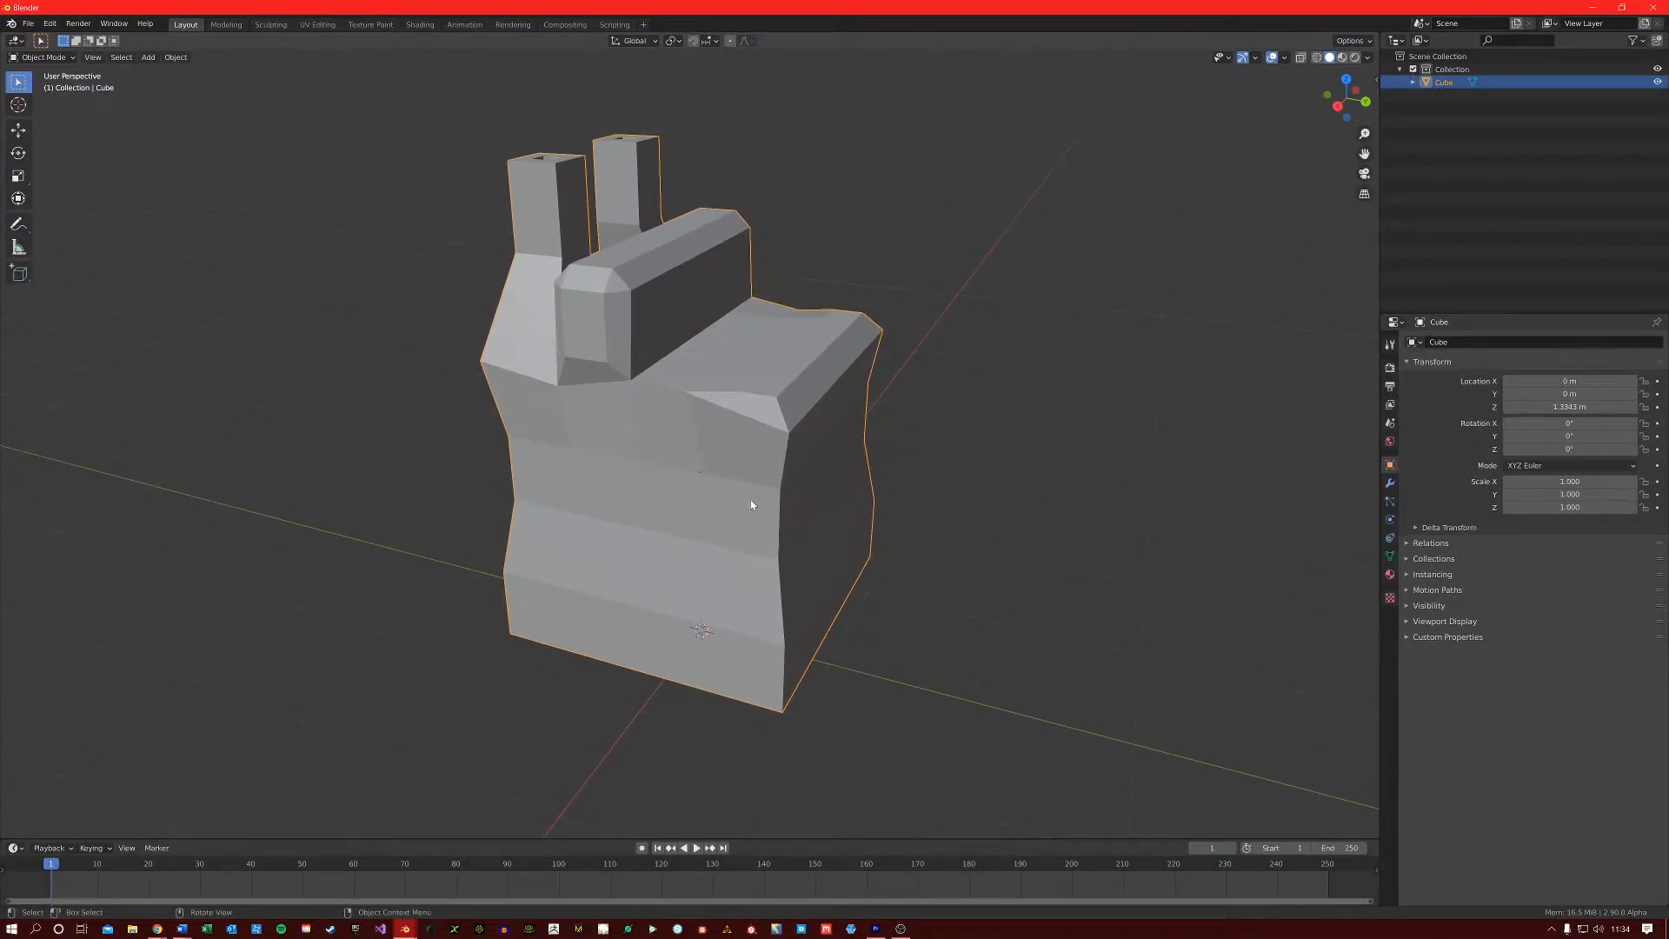
Try to move the whole object together with its origin in Object Mode.
scroll(751, 503, "down", 3)
key("g")
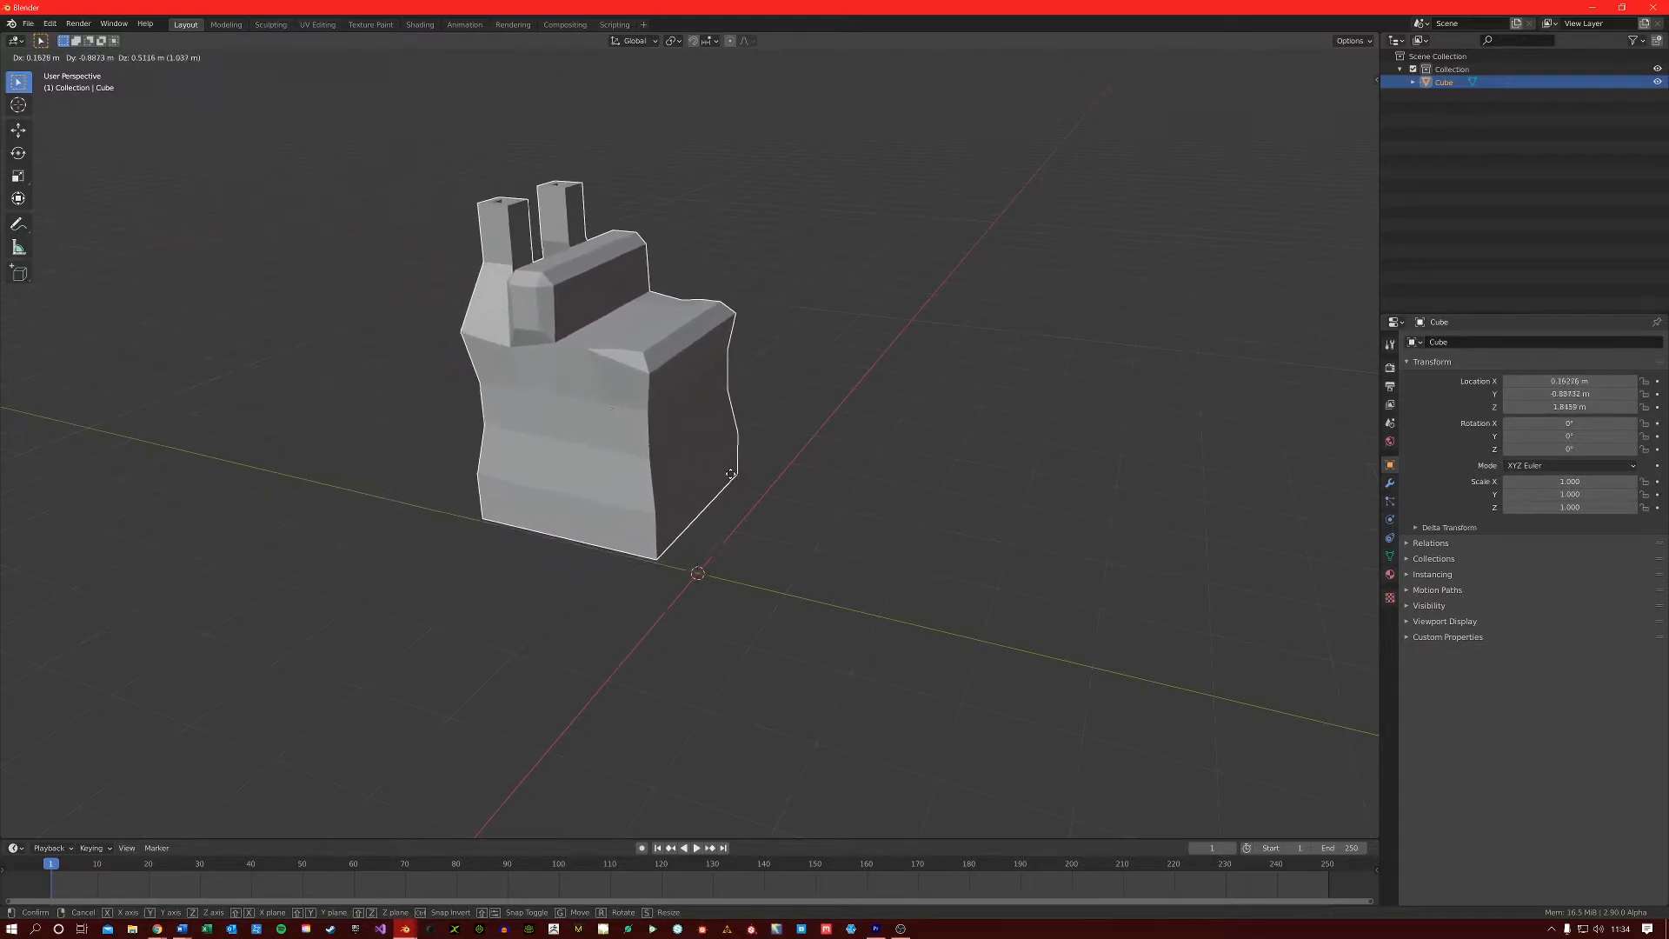
key("Escape")
Try to move the entire mesh away from the object's origin in Edit Mode, and undo the move.
key("Tab")
key("a")
key("g")
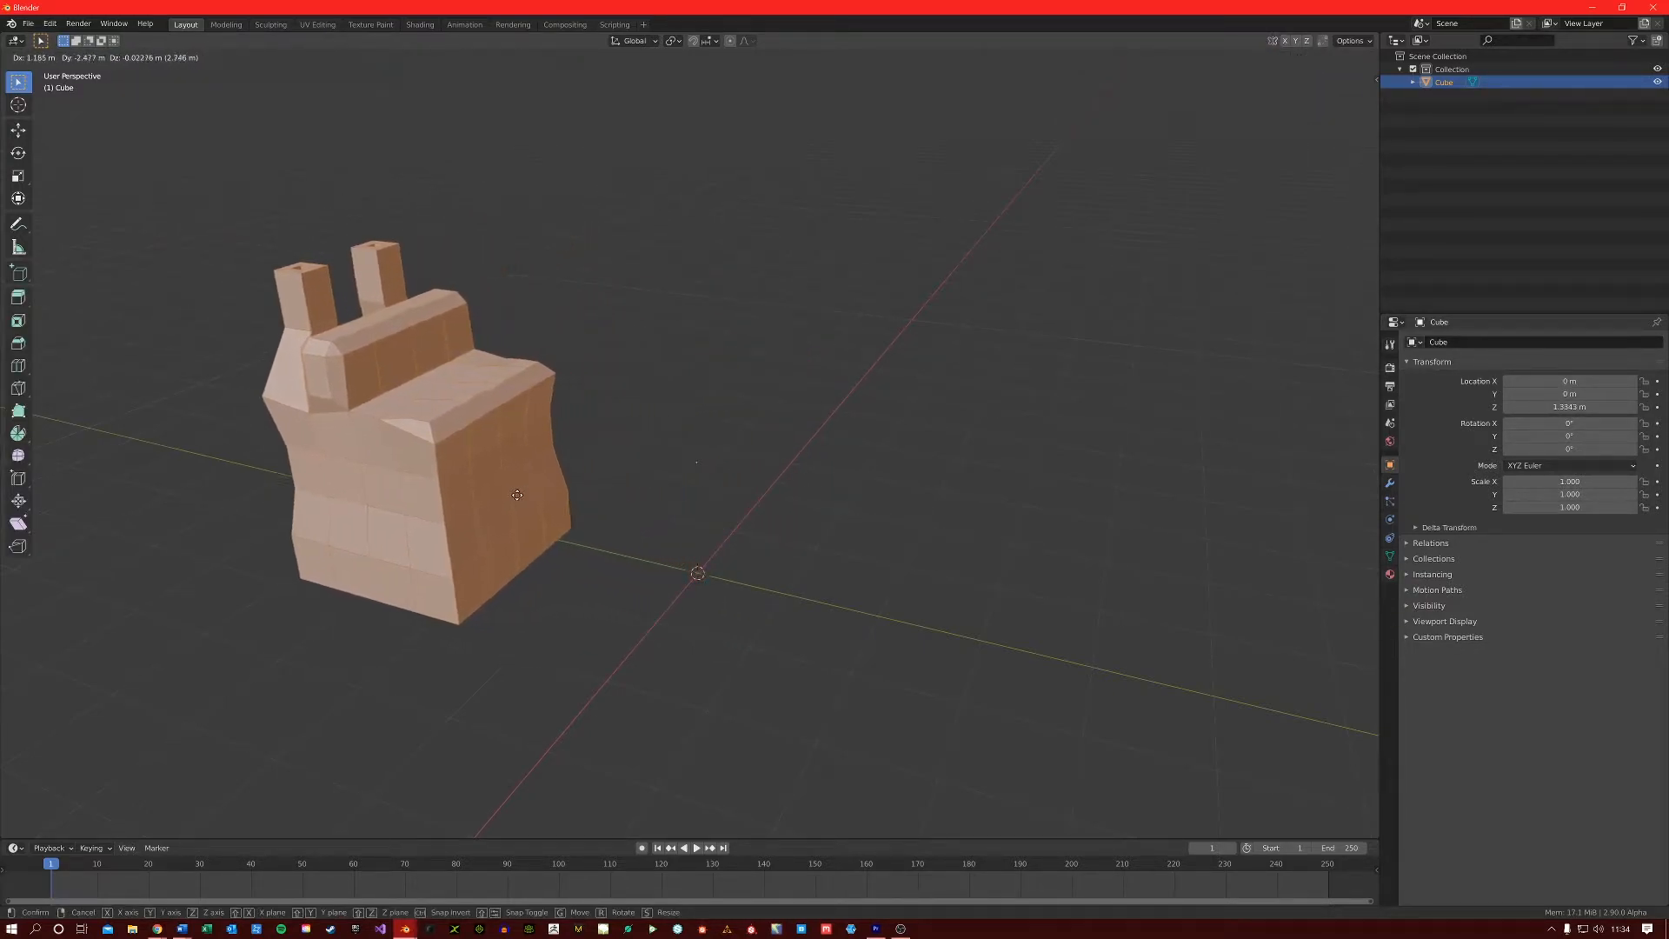
left_click(508, 494)
scroll(695, 488, "up", 6)
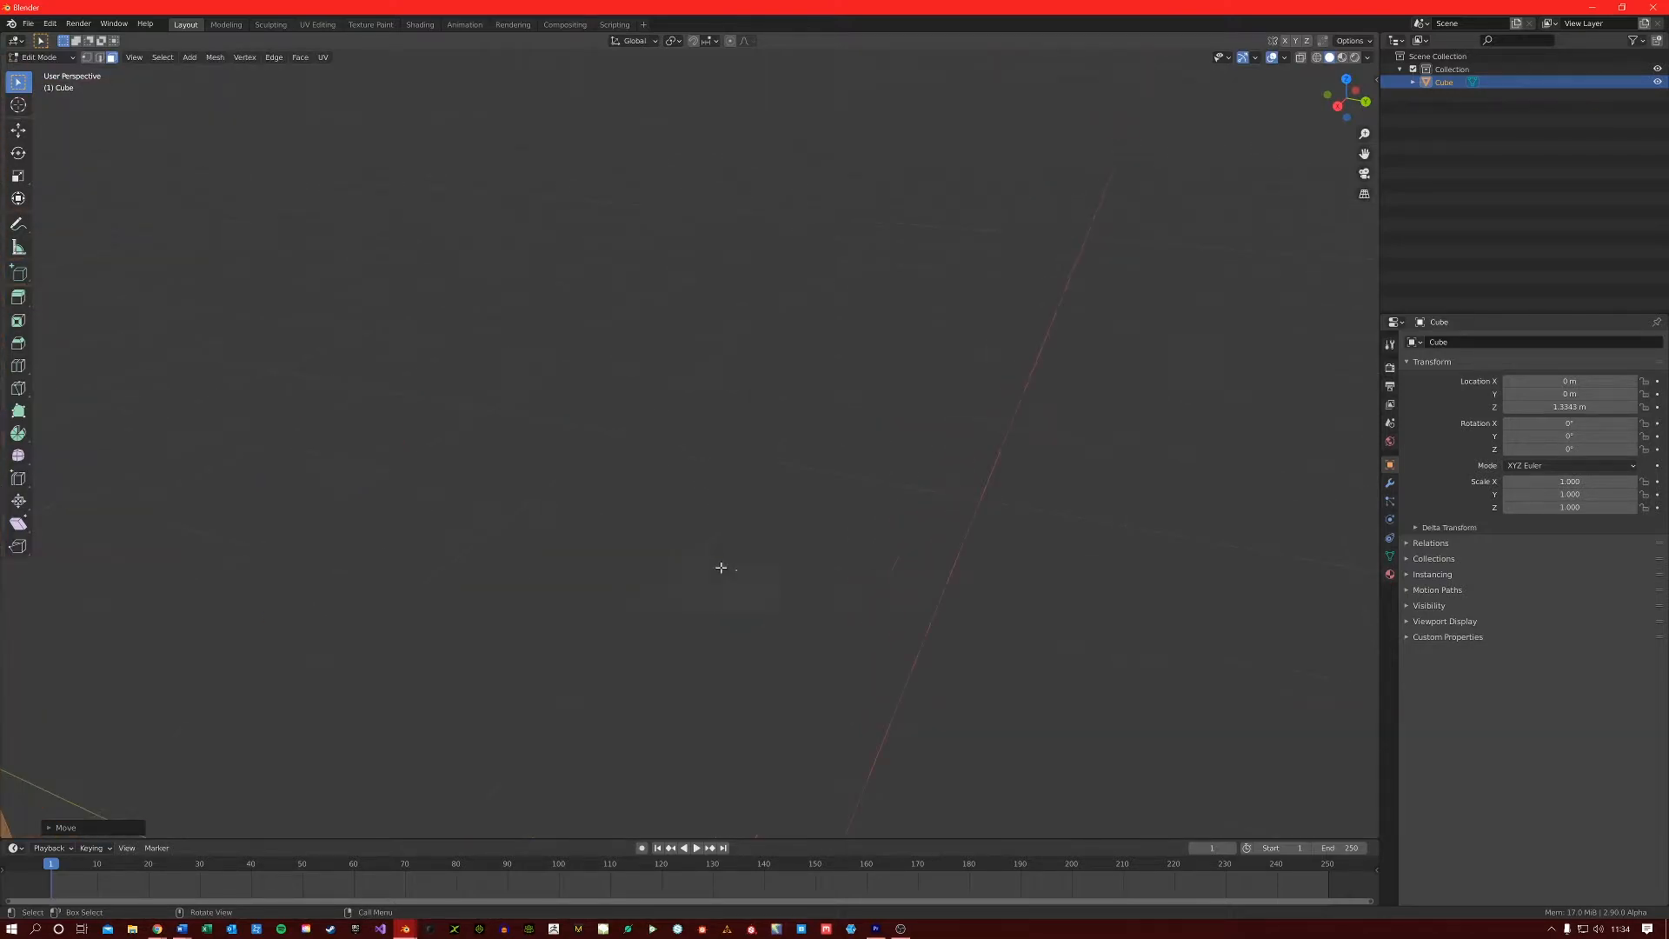
scroll(727, 577, "down", 5)
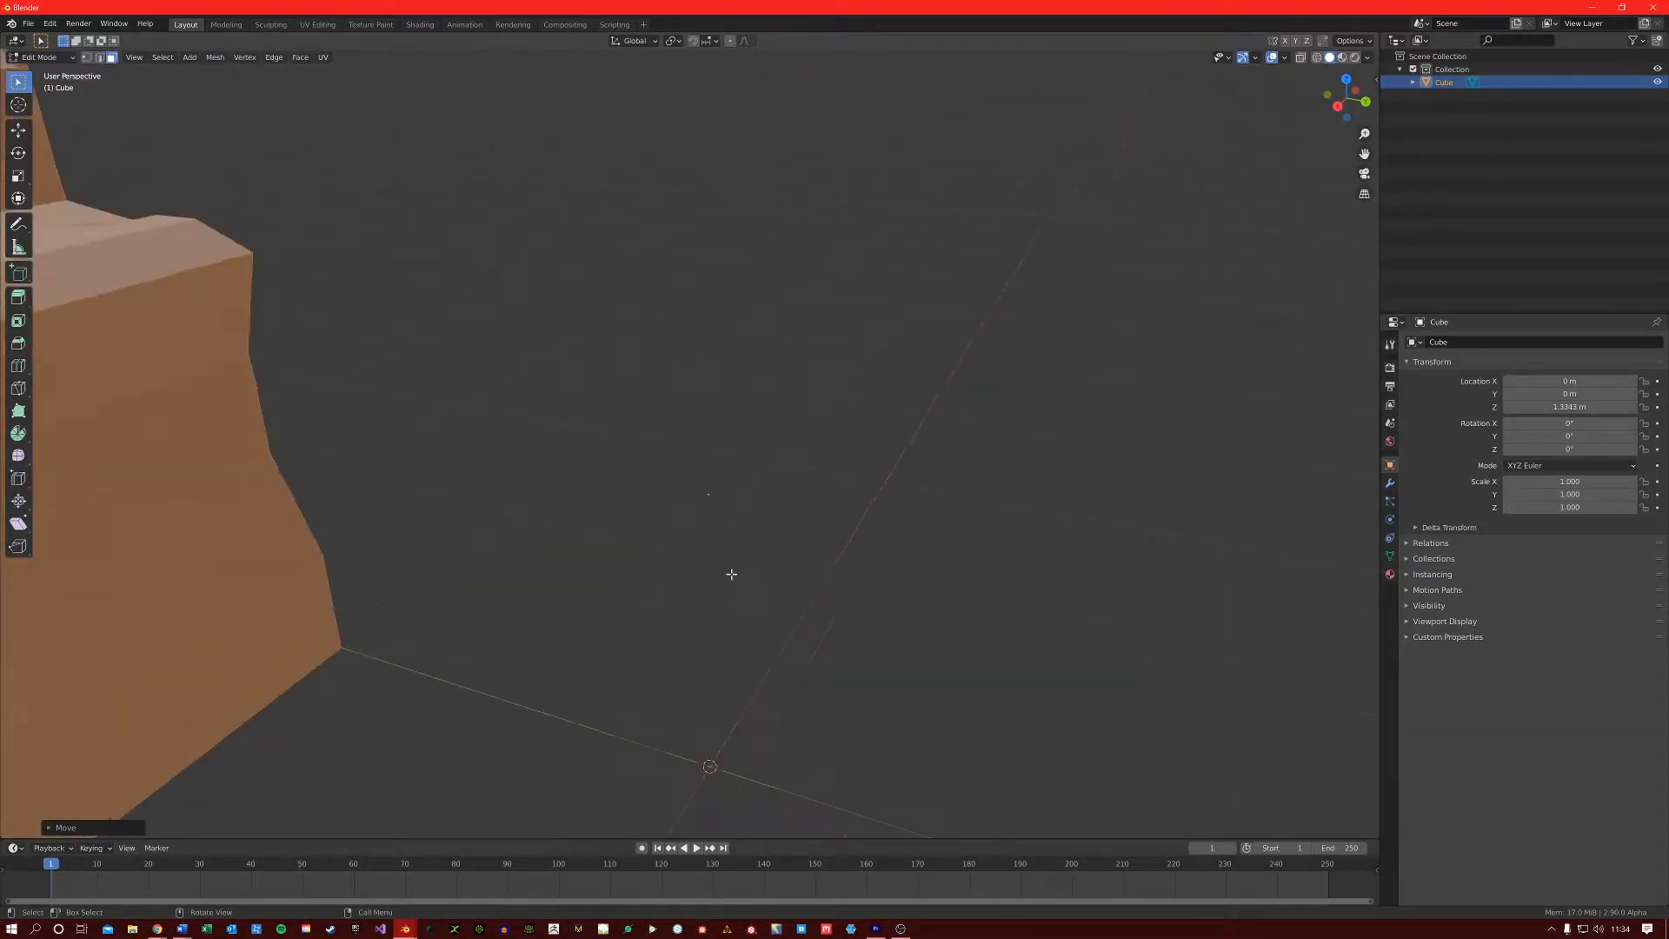
key("ctrl+z")
key("ctrl+z")
key("Tab")
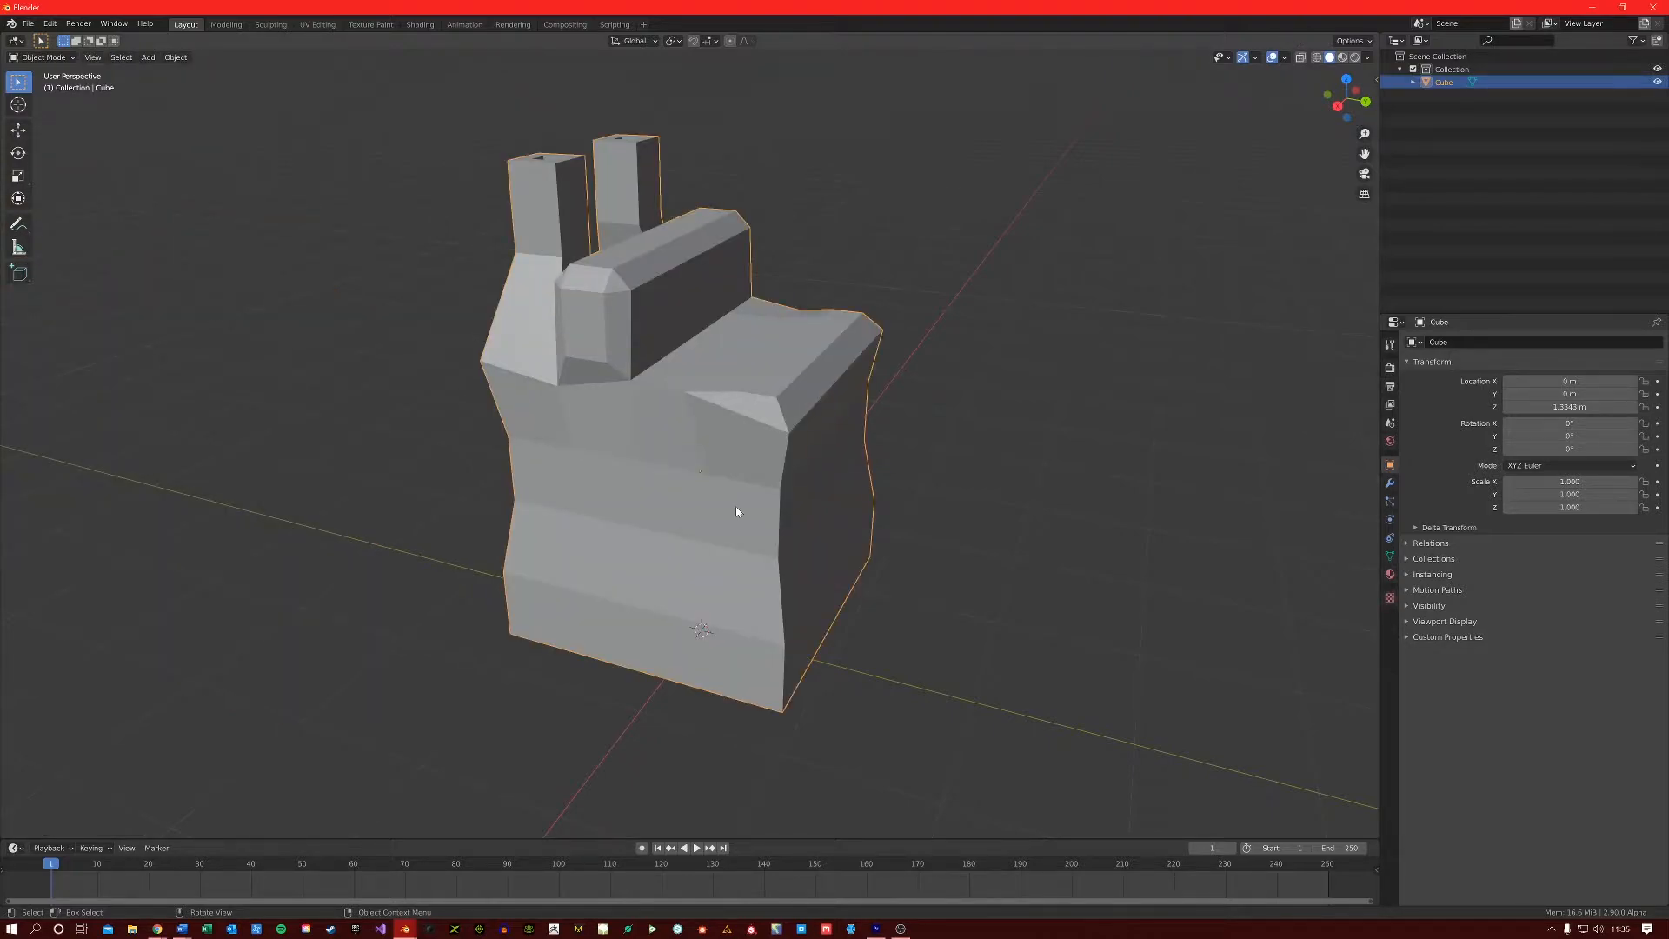
Add a Mirror modifier to the cube mesh.
middle_click_drag(741, 511, 730, 510)
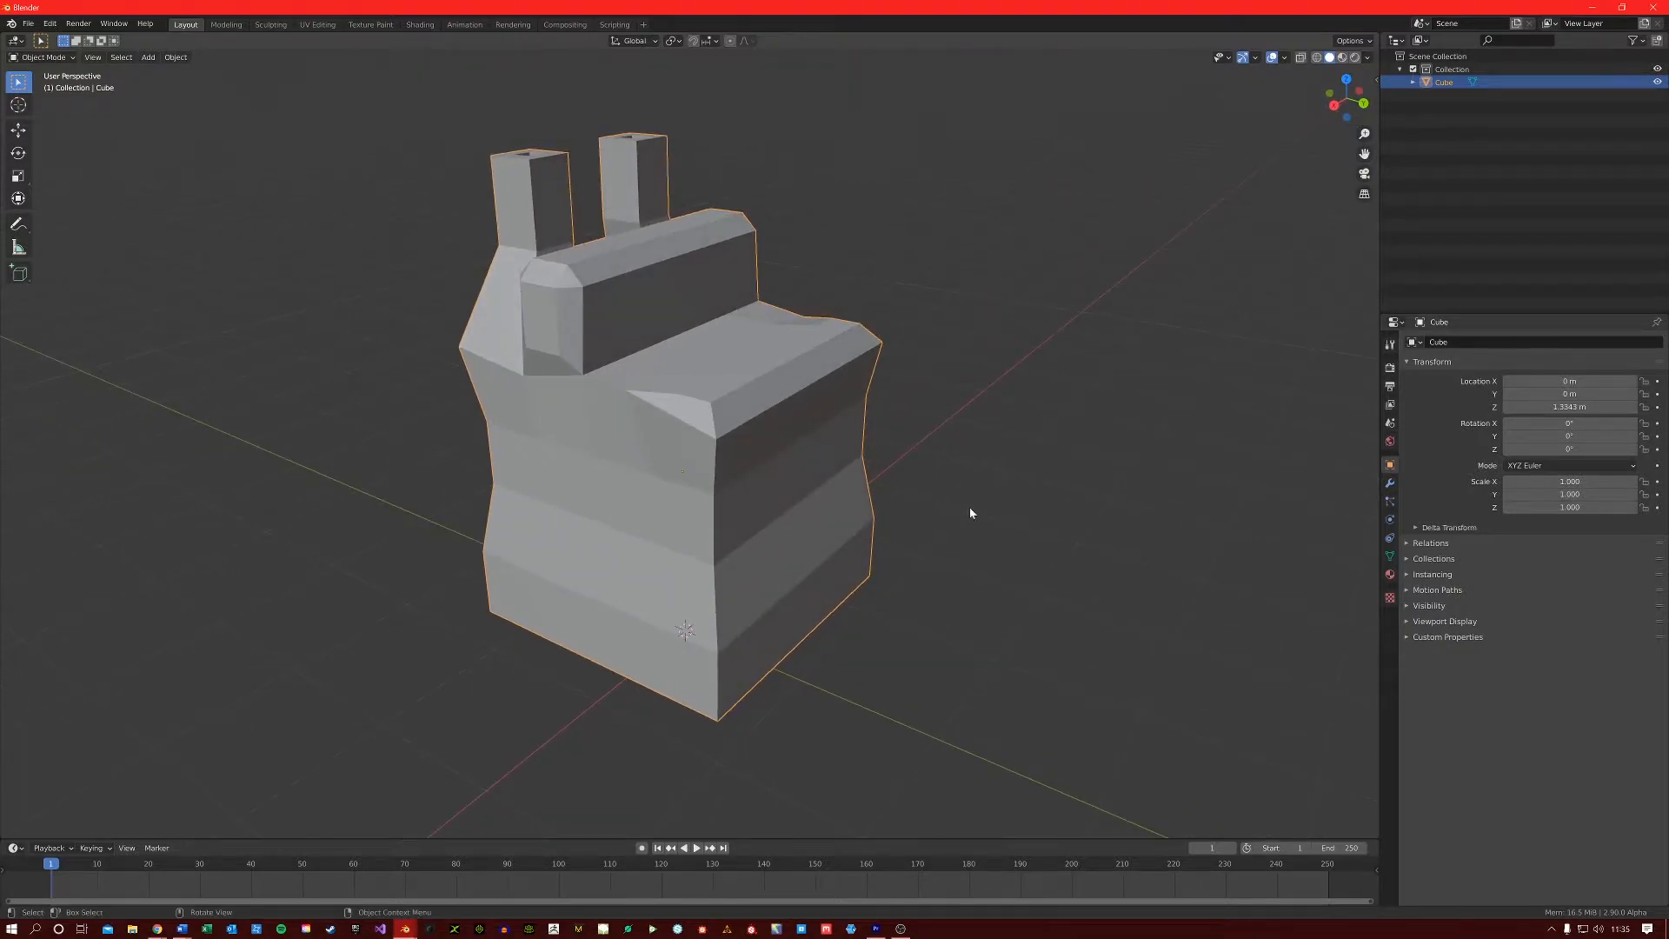
left_click(1388, 484)
left_click(1489, 344)
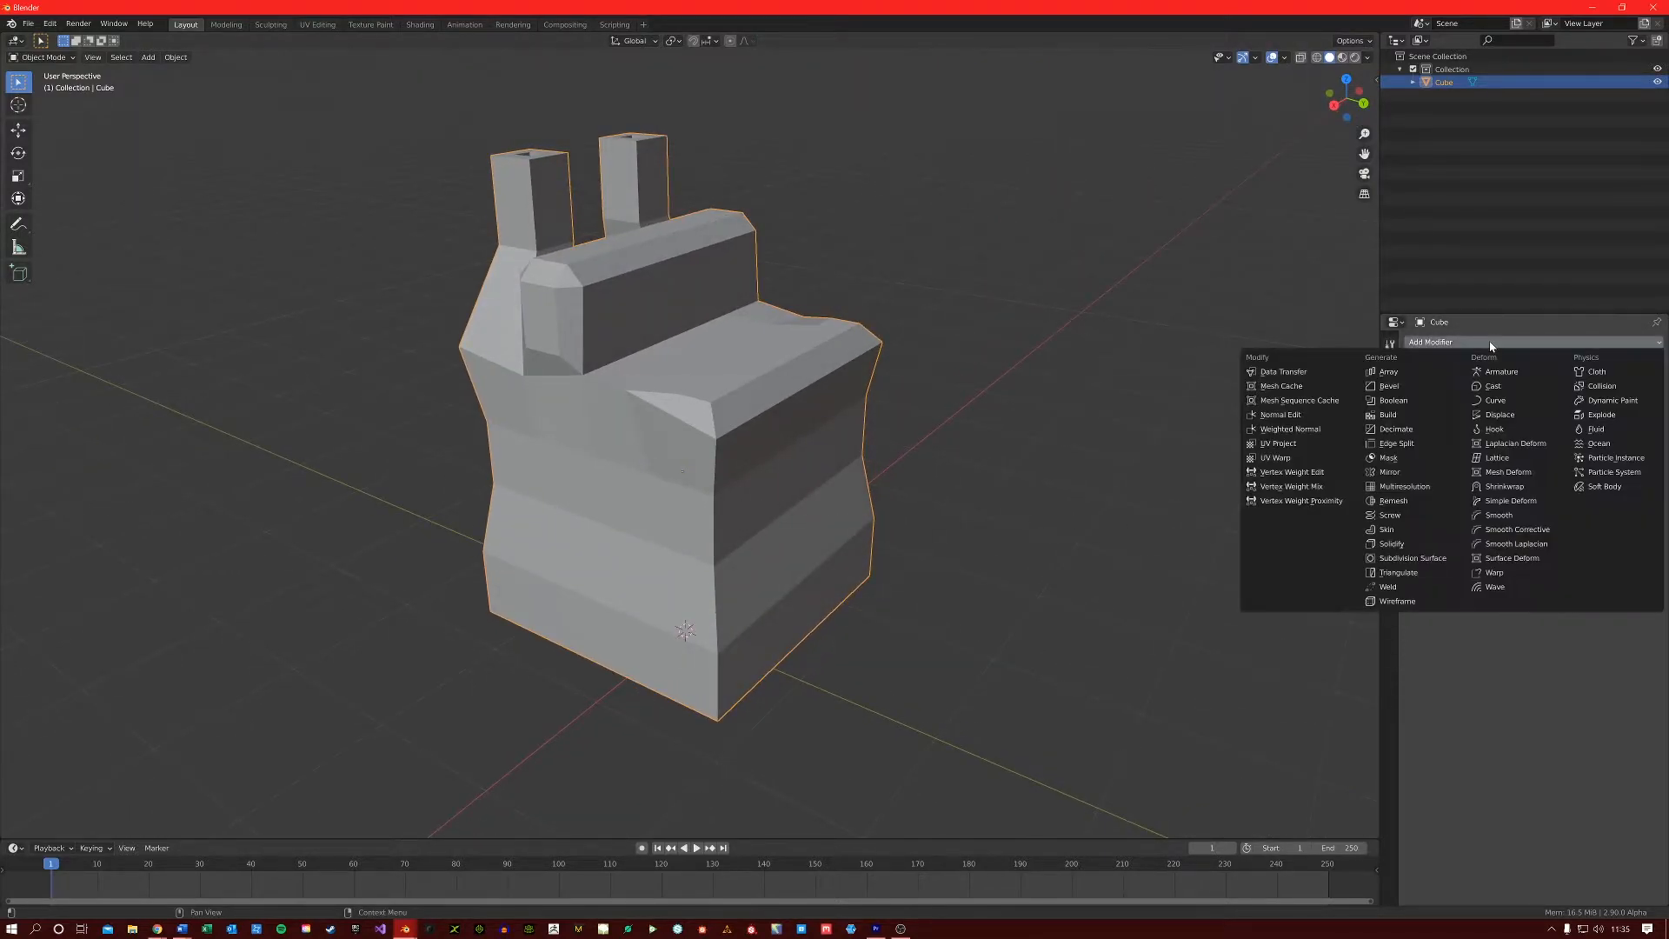
left_click(1389, 472)
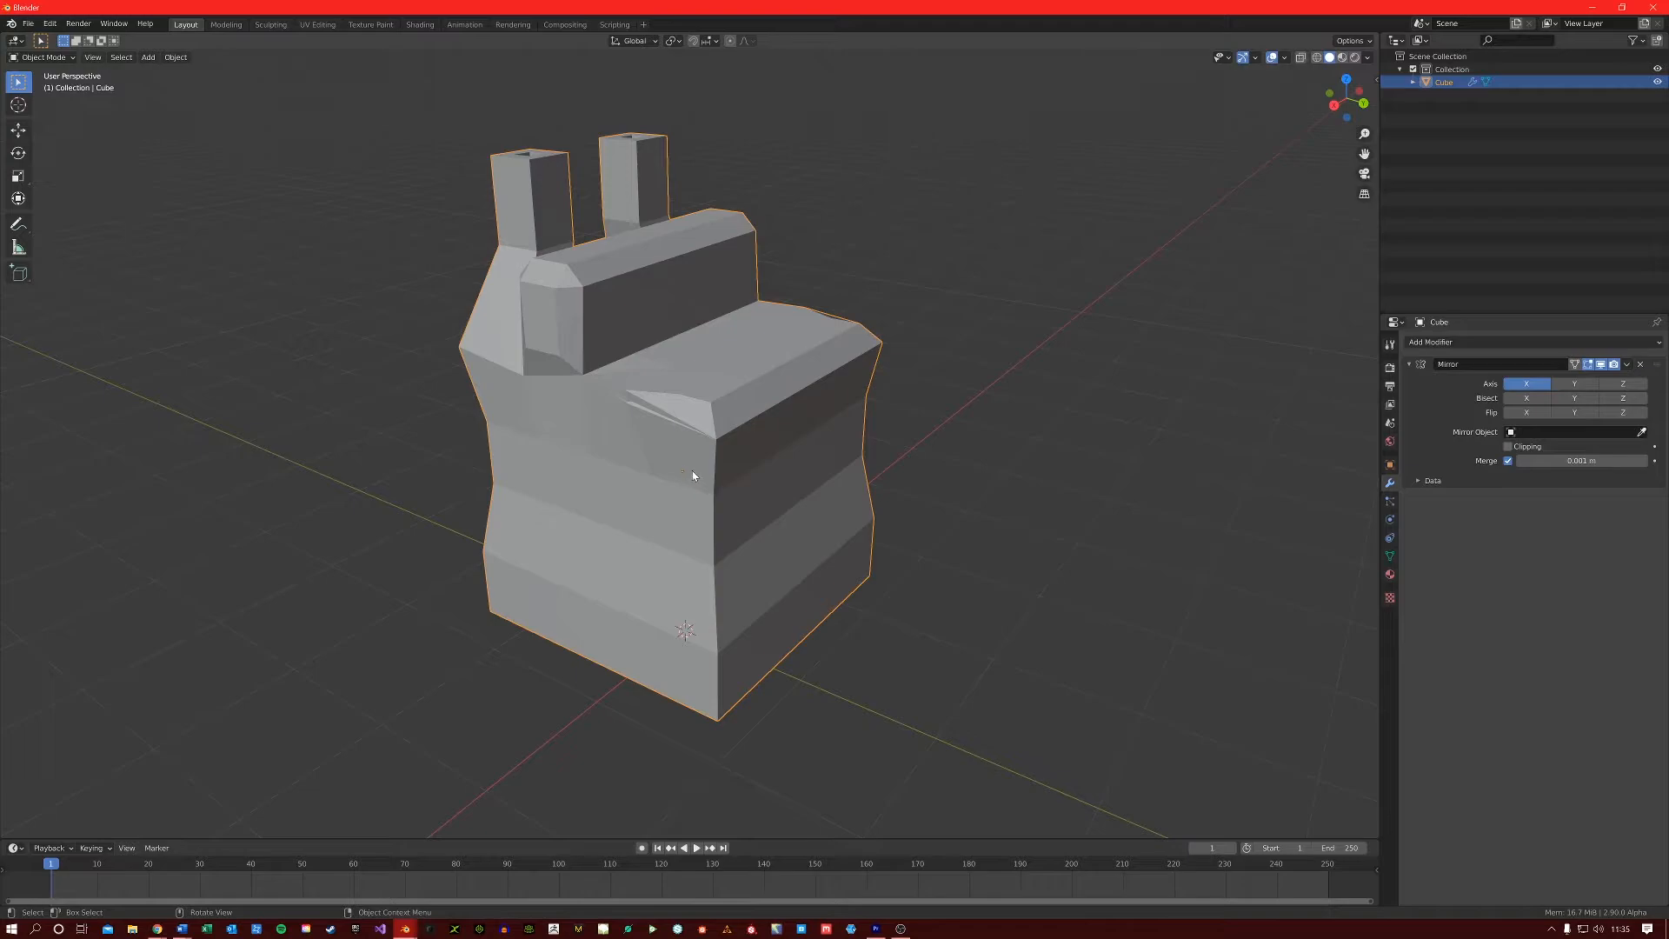
In Edit Mode, move the whole mesh about 2 m along the global X axis, away from its origin.
scroll(770, 509, "down", 2)
key("Tab")
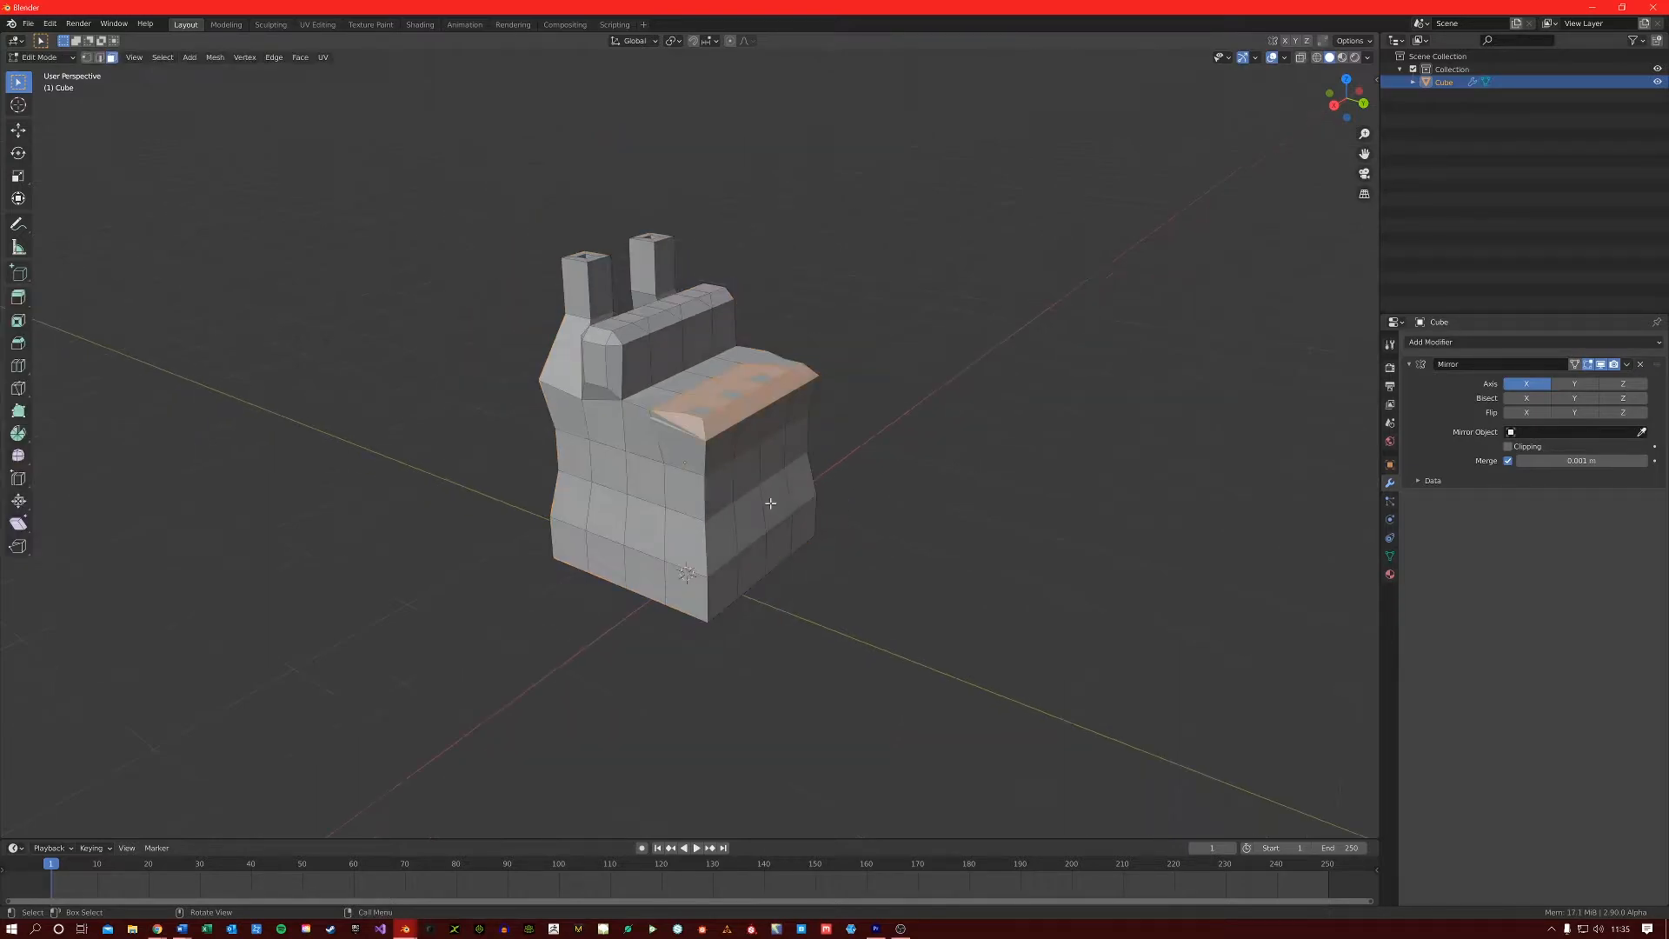
key("a")
middle_click_drag(763, 501, 867, 498)
key("g")
key("x")
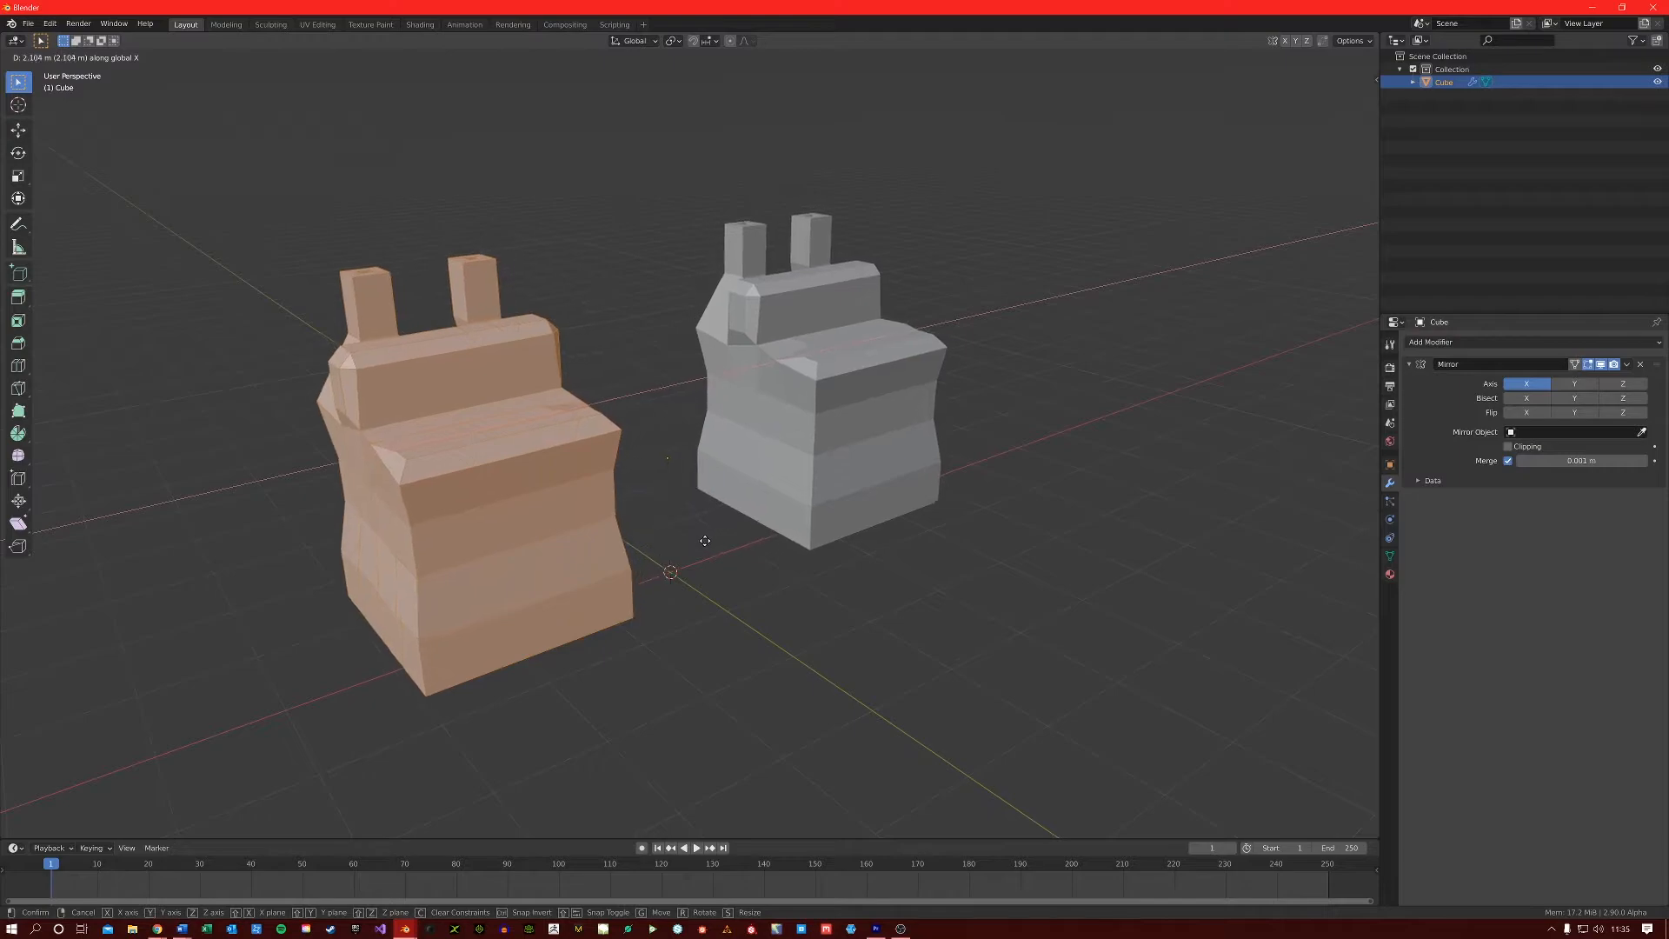
left_click(695, 521)
scroll(676, 504, "up", 6)
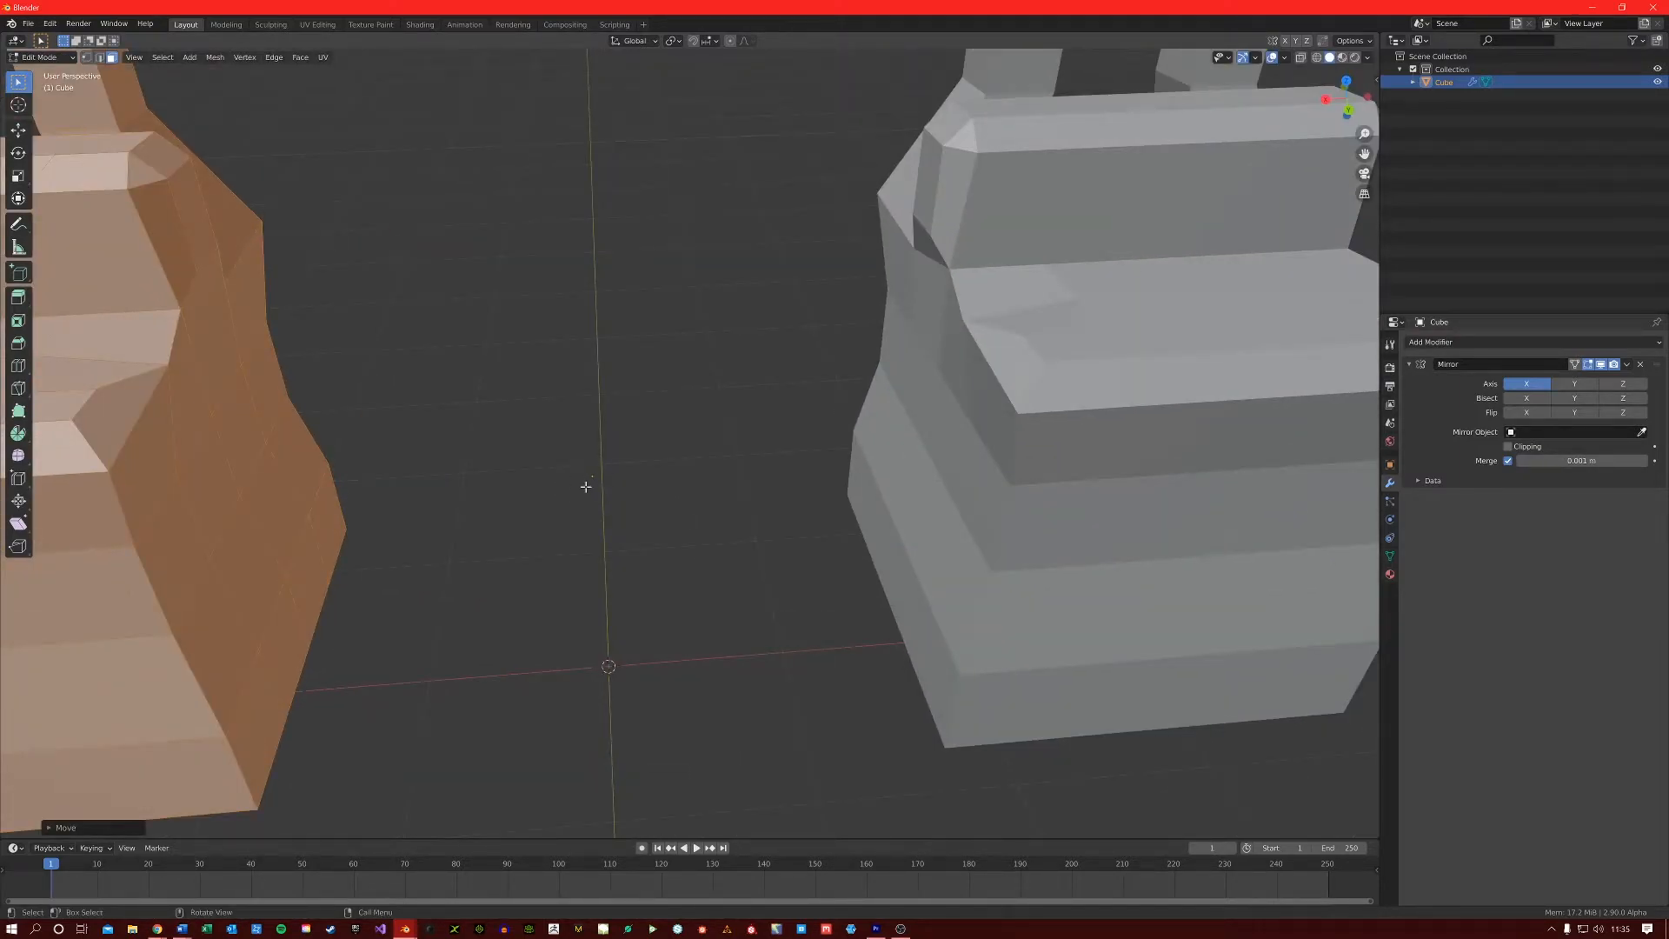
scroll(577, 512, "down", 5)
middle_click_drag(577, 513, 710, 541)
scroll(710, 541, "down", 2)
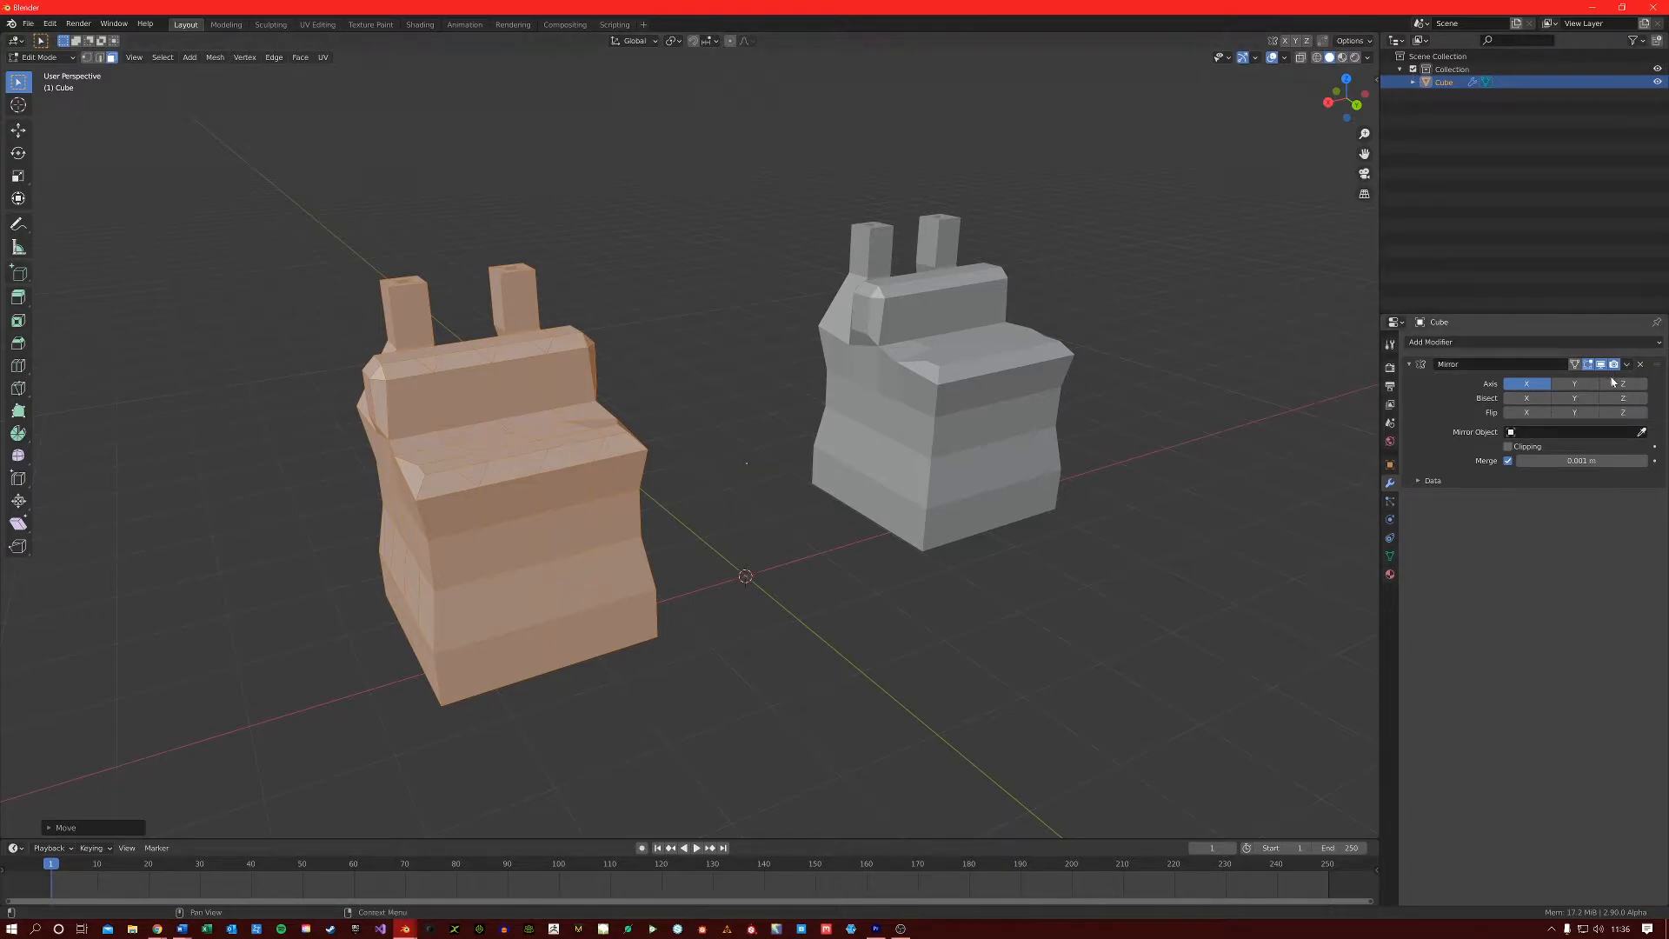
Switch the mirror axis from X to Y and move the mesh about 2.6 m in the negative global Y direction.
left_click(1527, 385)
left_click(1574, 383)
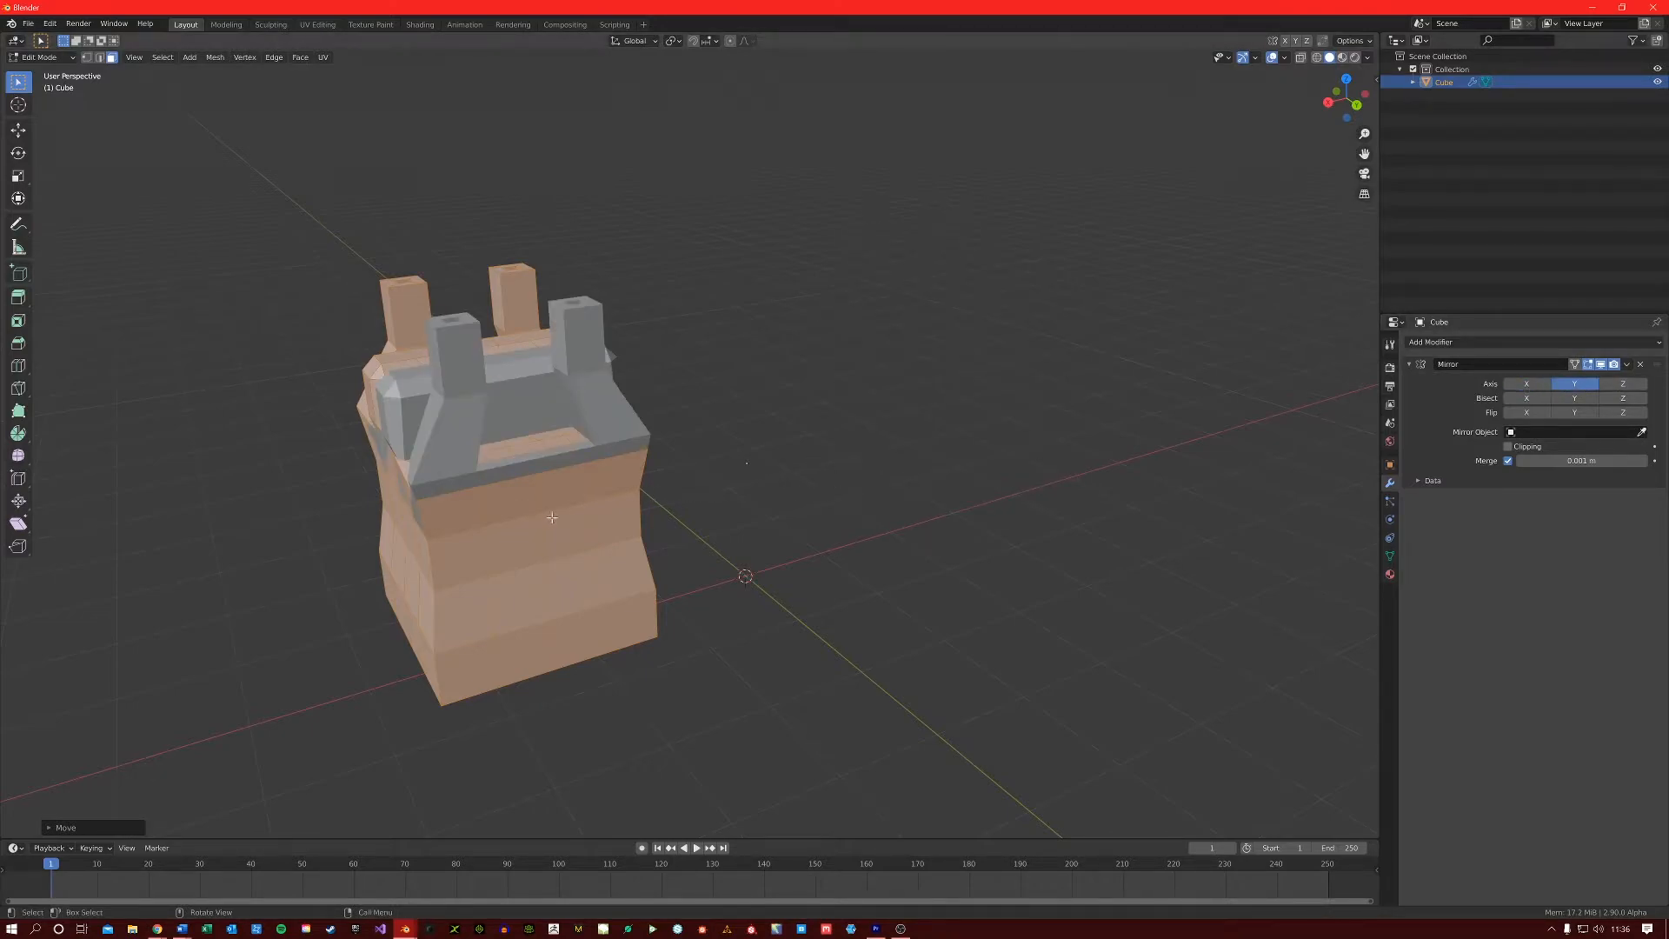
key("g")
key("y")
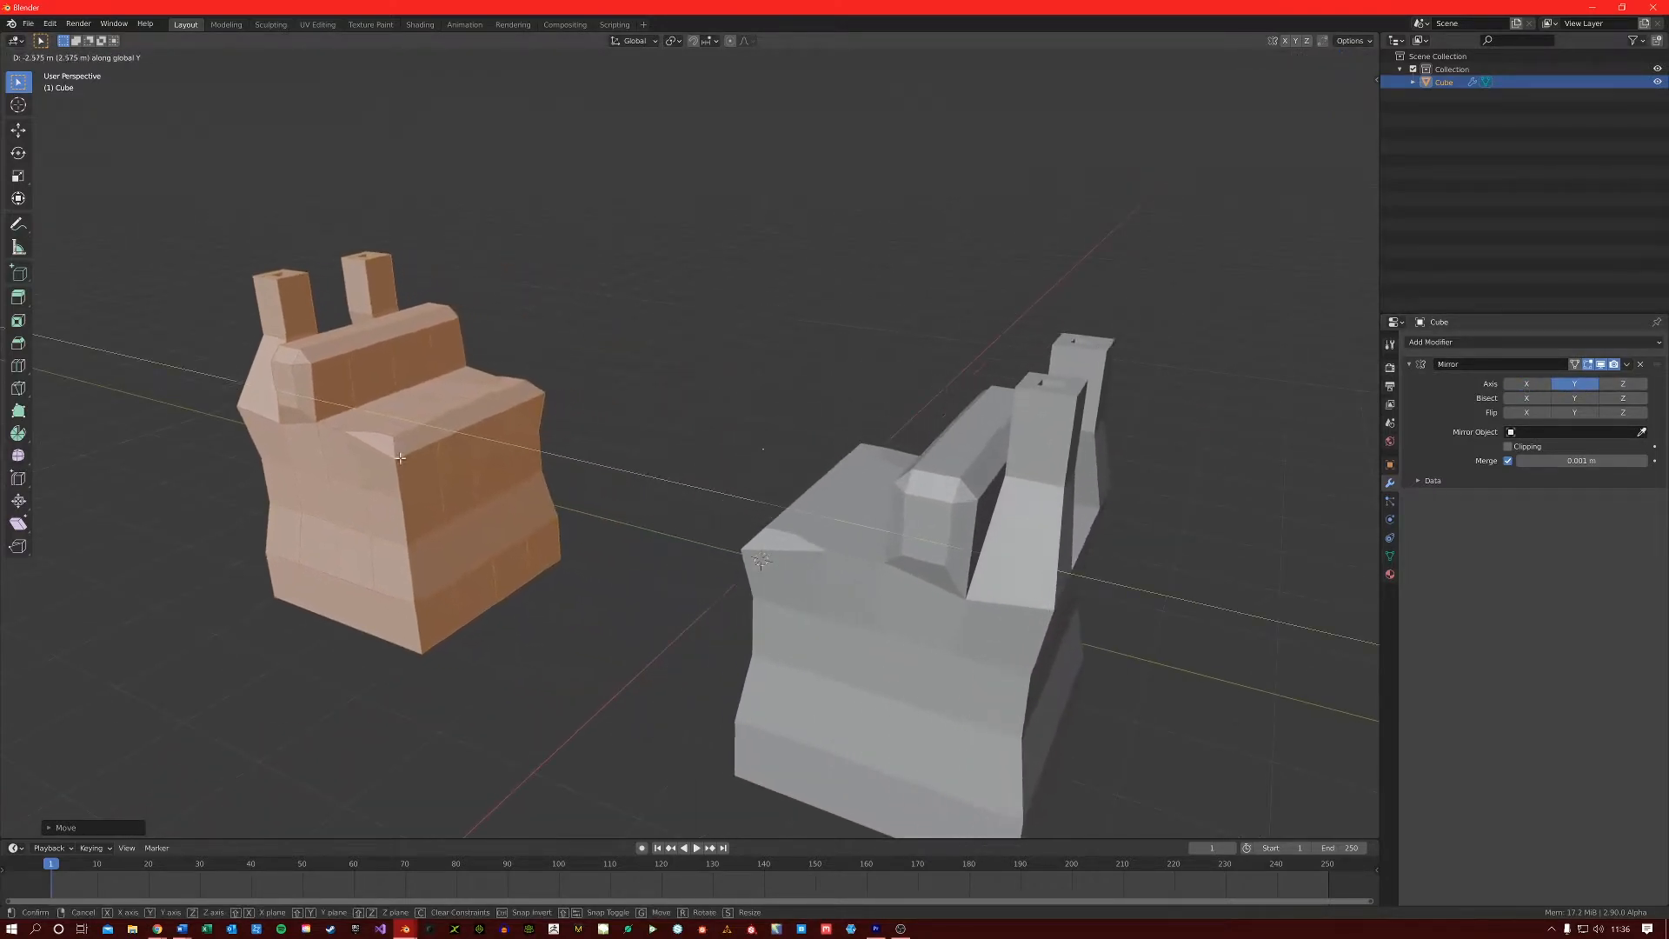
left_click(396, 461)
middle_click_drag(400, 470, 655, 480, "shift")
Switch the mirror axis from Y to Z and move the mesh upward along the global Z axis.
left_click(1582, 385)
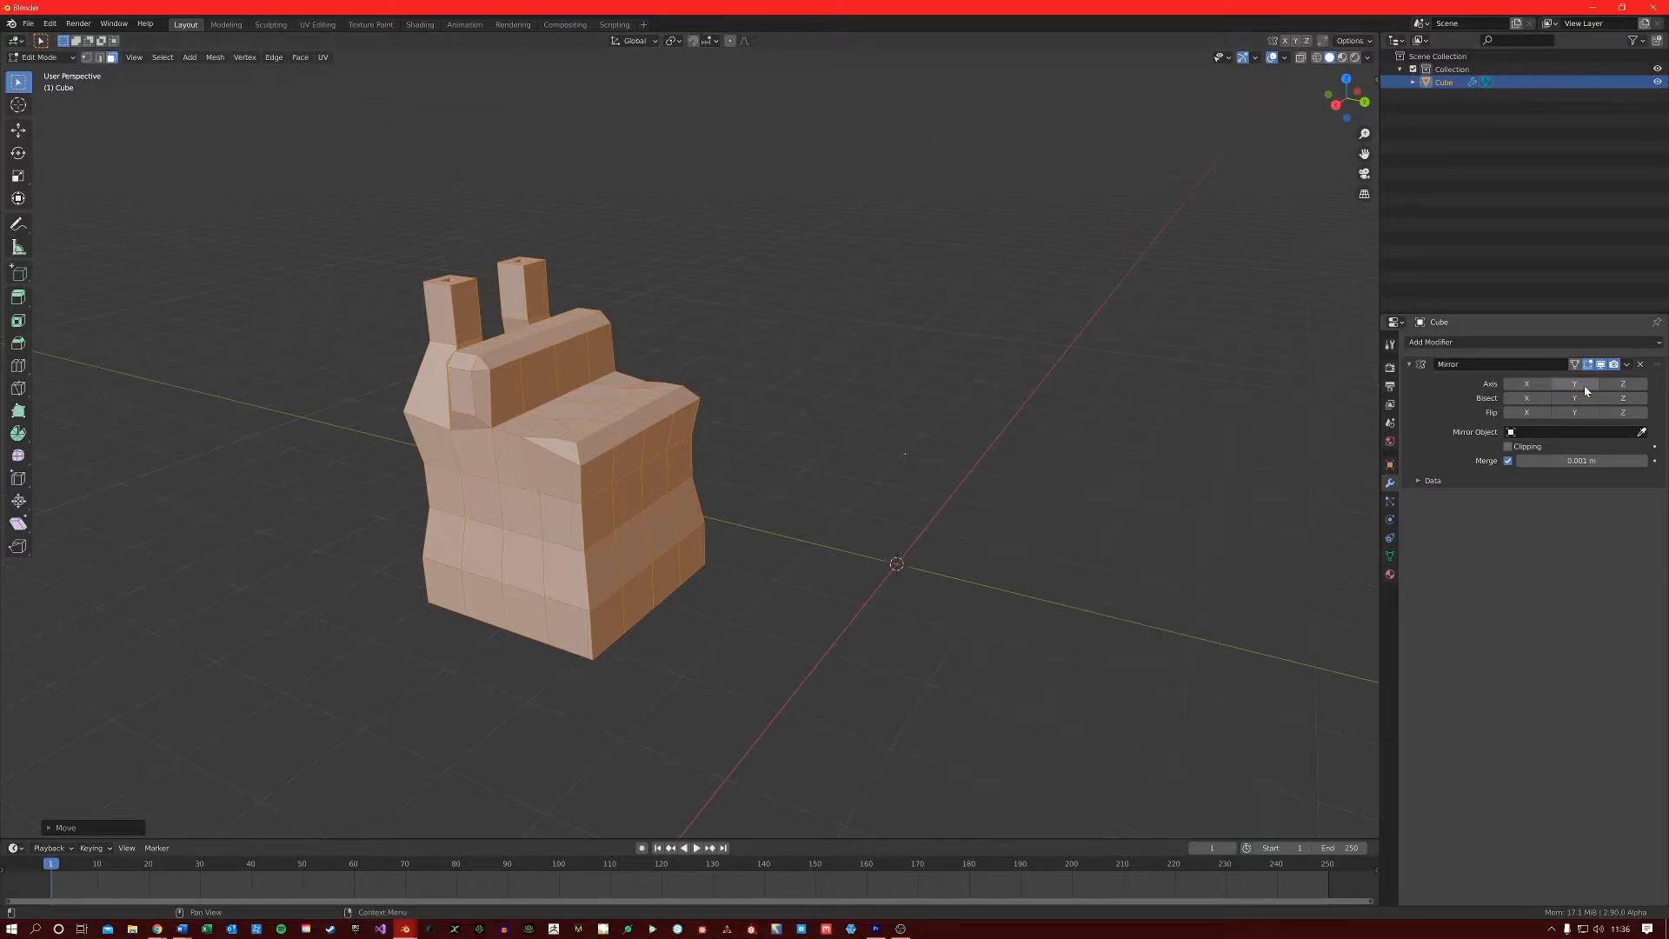
left_click(1620, 384)
scroll(818, 579, "down", 1)
middle_click_drag(779, 585, 771, 587)
key("g")
key("z")
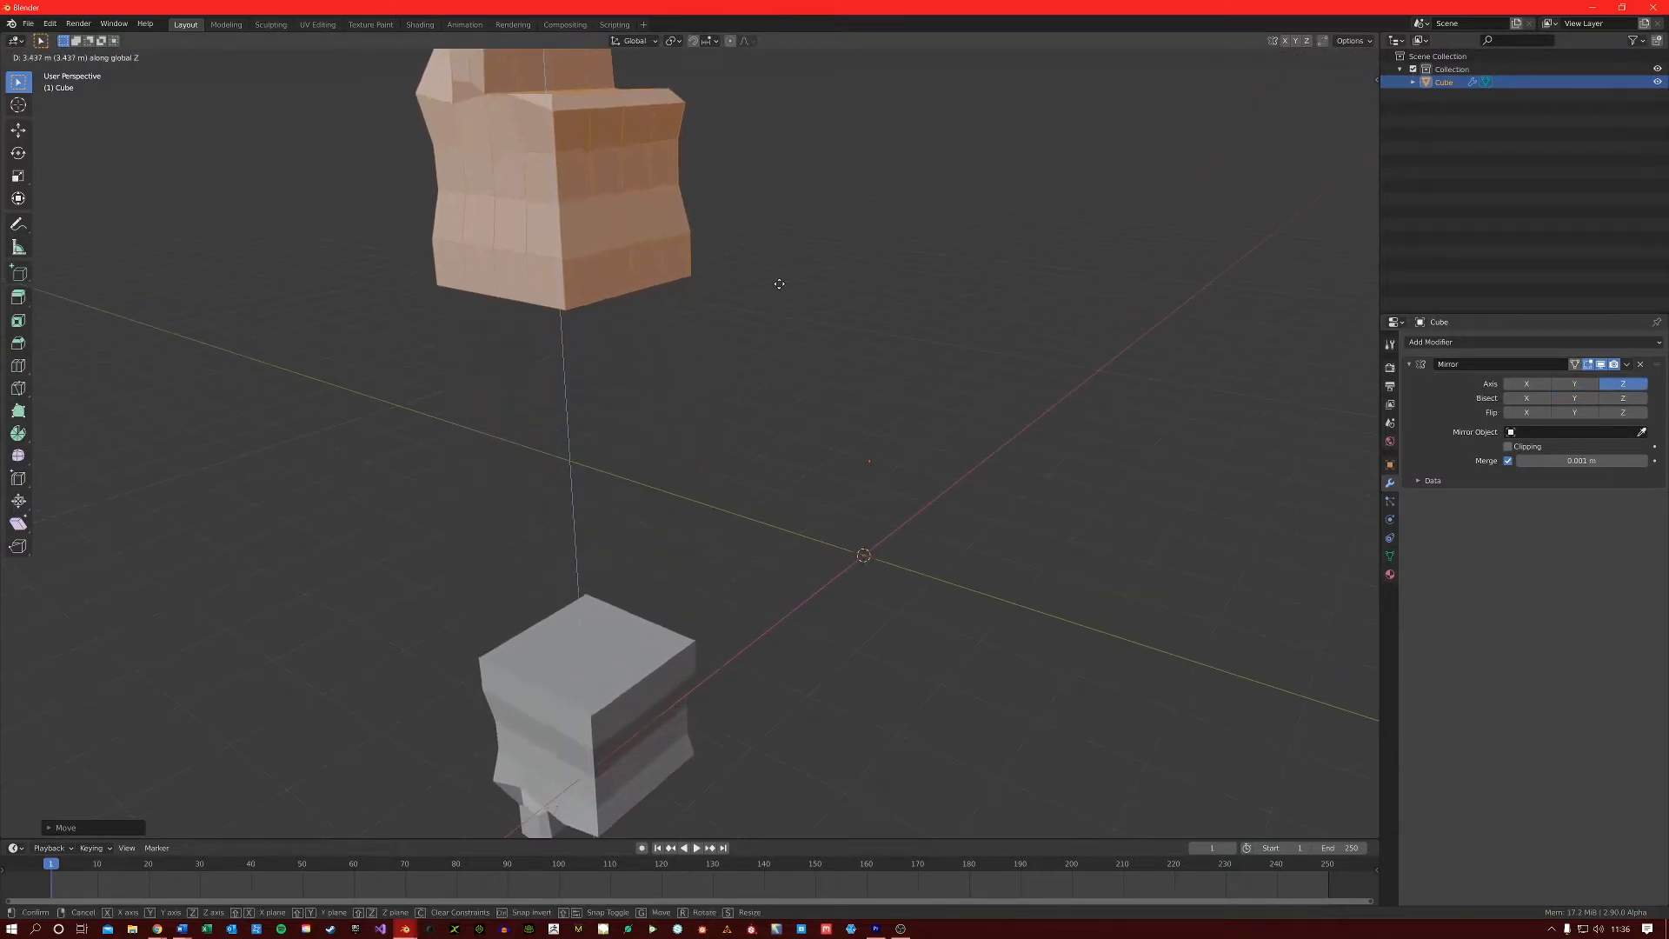
left_click(750, 347)
middle_click_drag(751, 409, 771, 443)
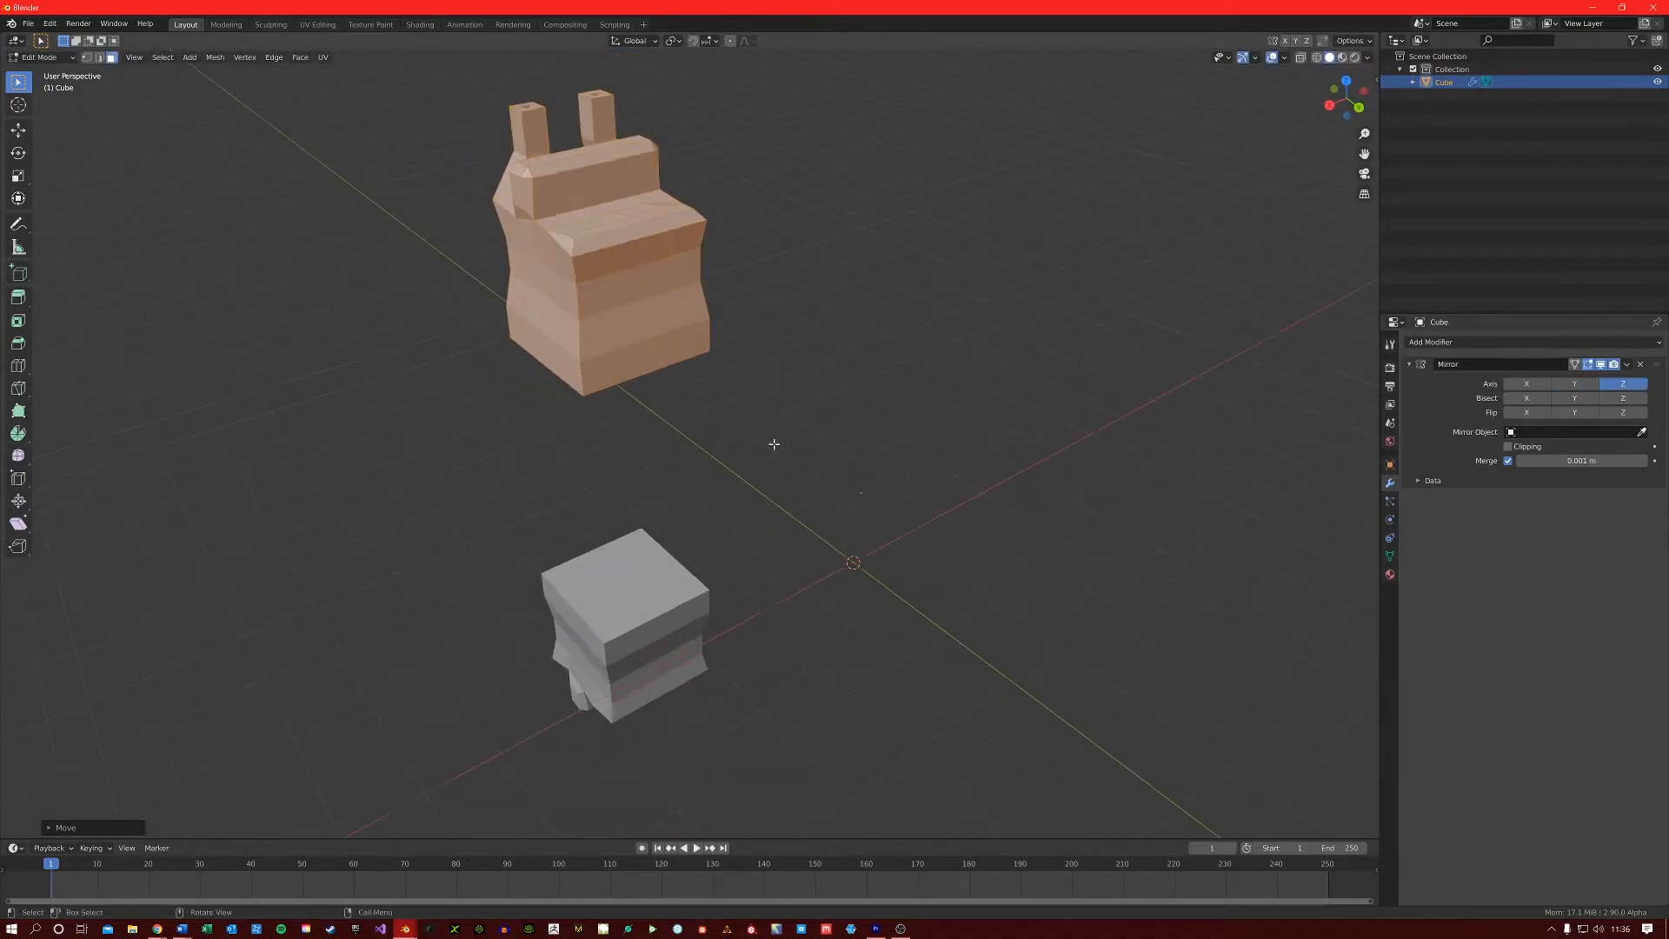
Enable mirroring on the X and Y axes in addition to Z.
left_click(1527, 383)
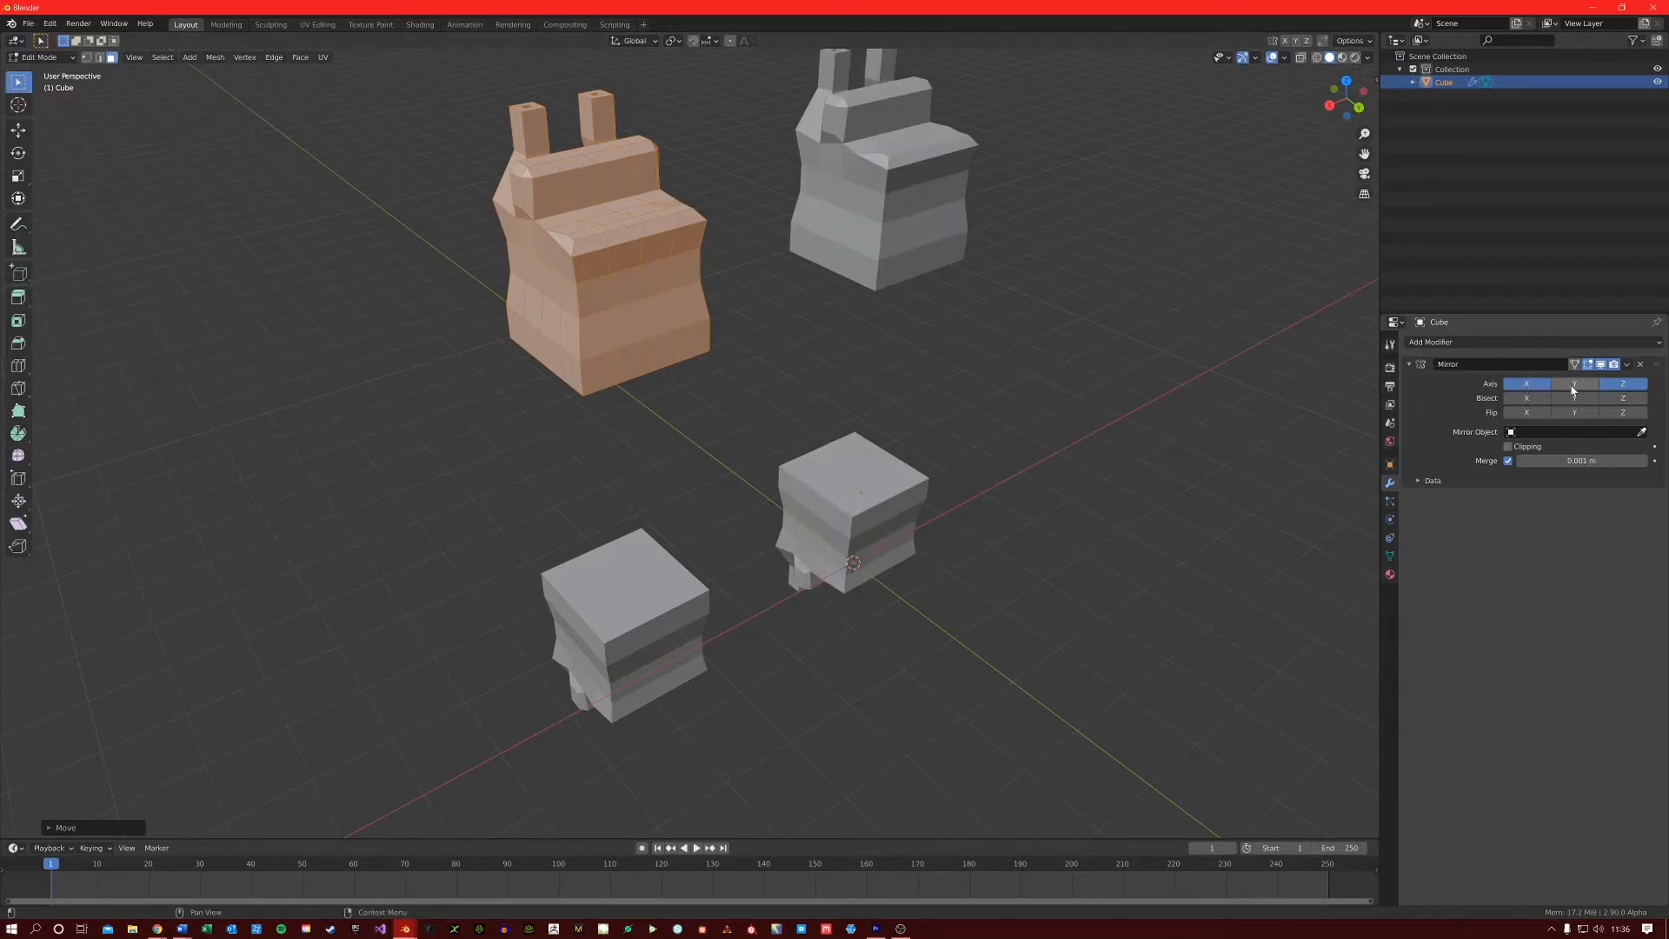
left_click(1574, 383)
middle_click_drag(992, 455, 885, 470)
Try to rotate the selected mesh about the global Z axis.
key("r")
key("y")
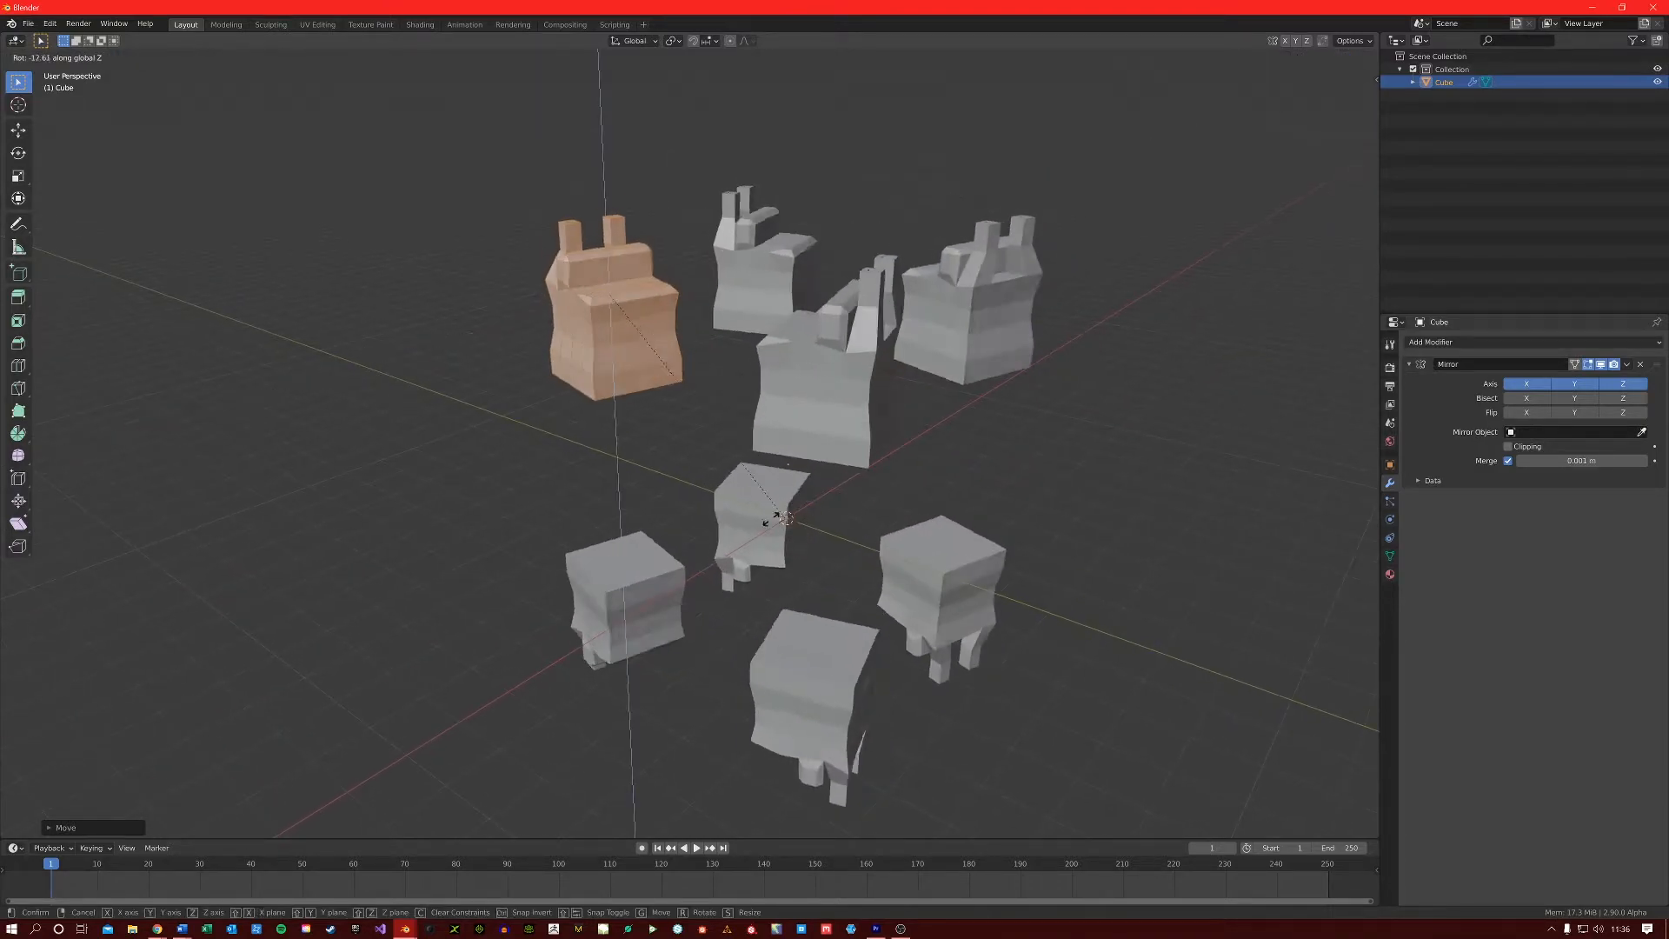
right_click(1119, 292)
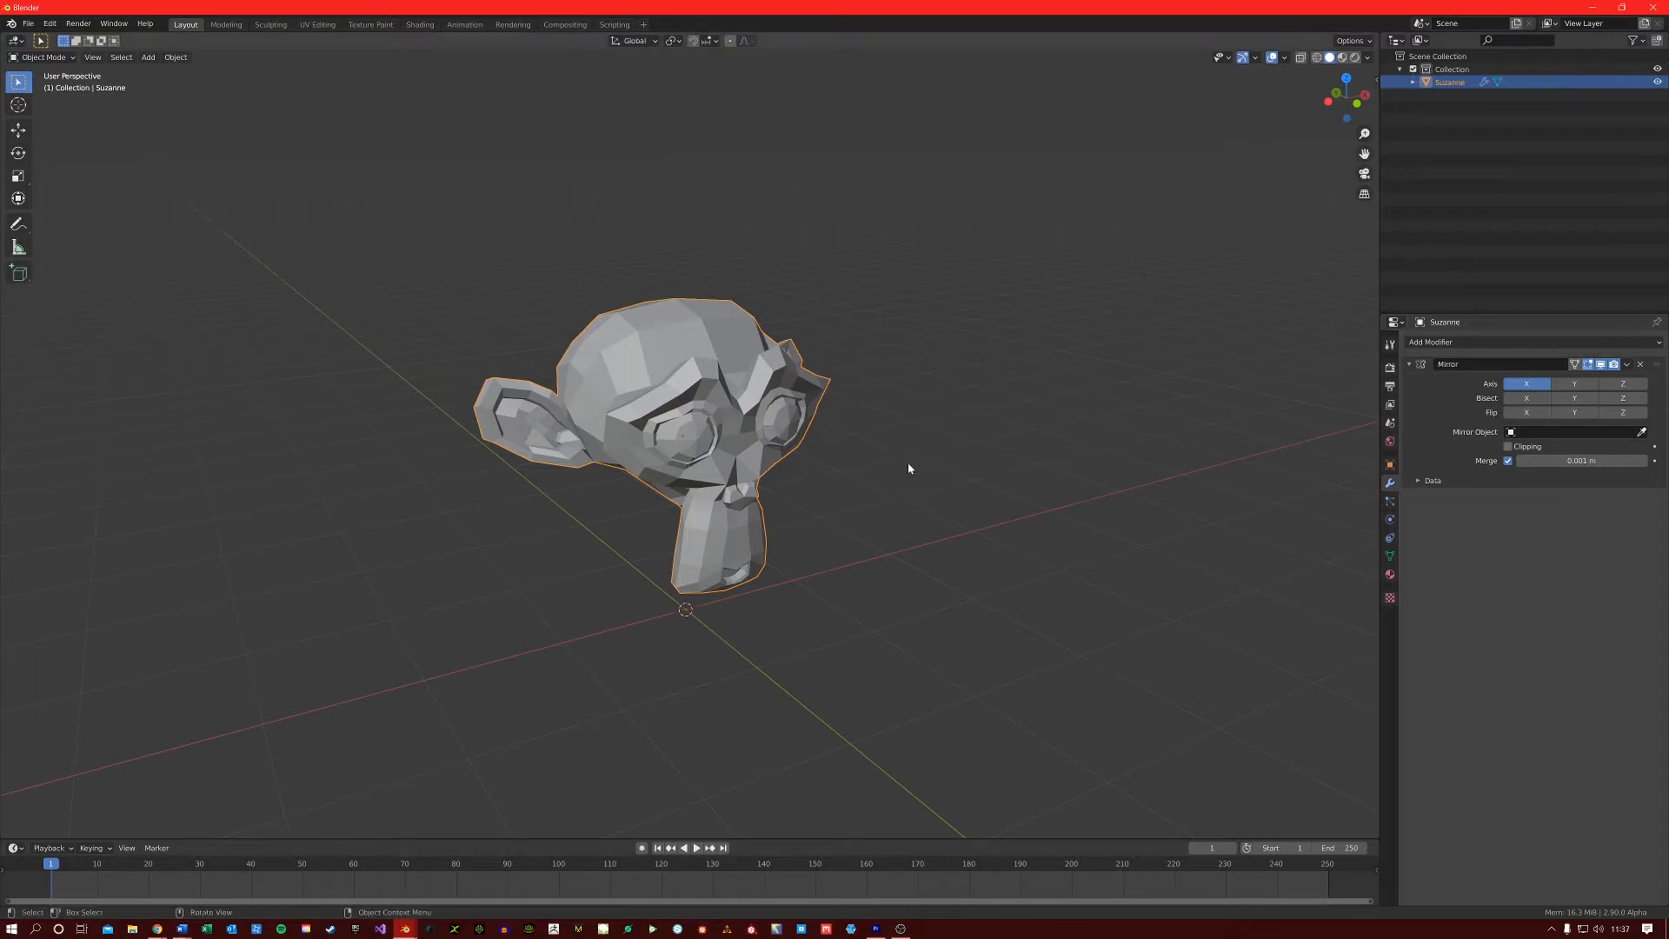
Raise the monkey head's mesh along the Z axis in Edit Mode and mirror it on Z instead of X.
key("Tab")
key("g")
key("z")
left_click(883, 209)
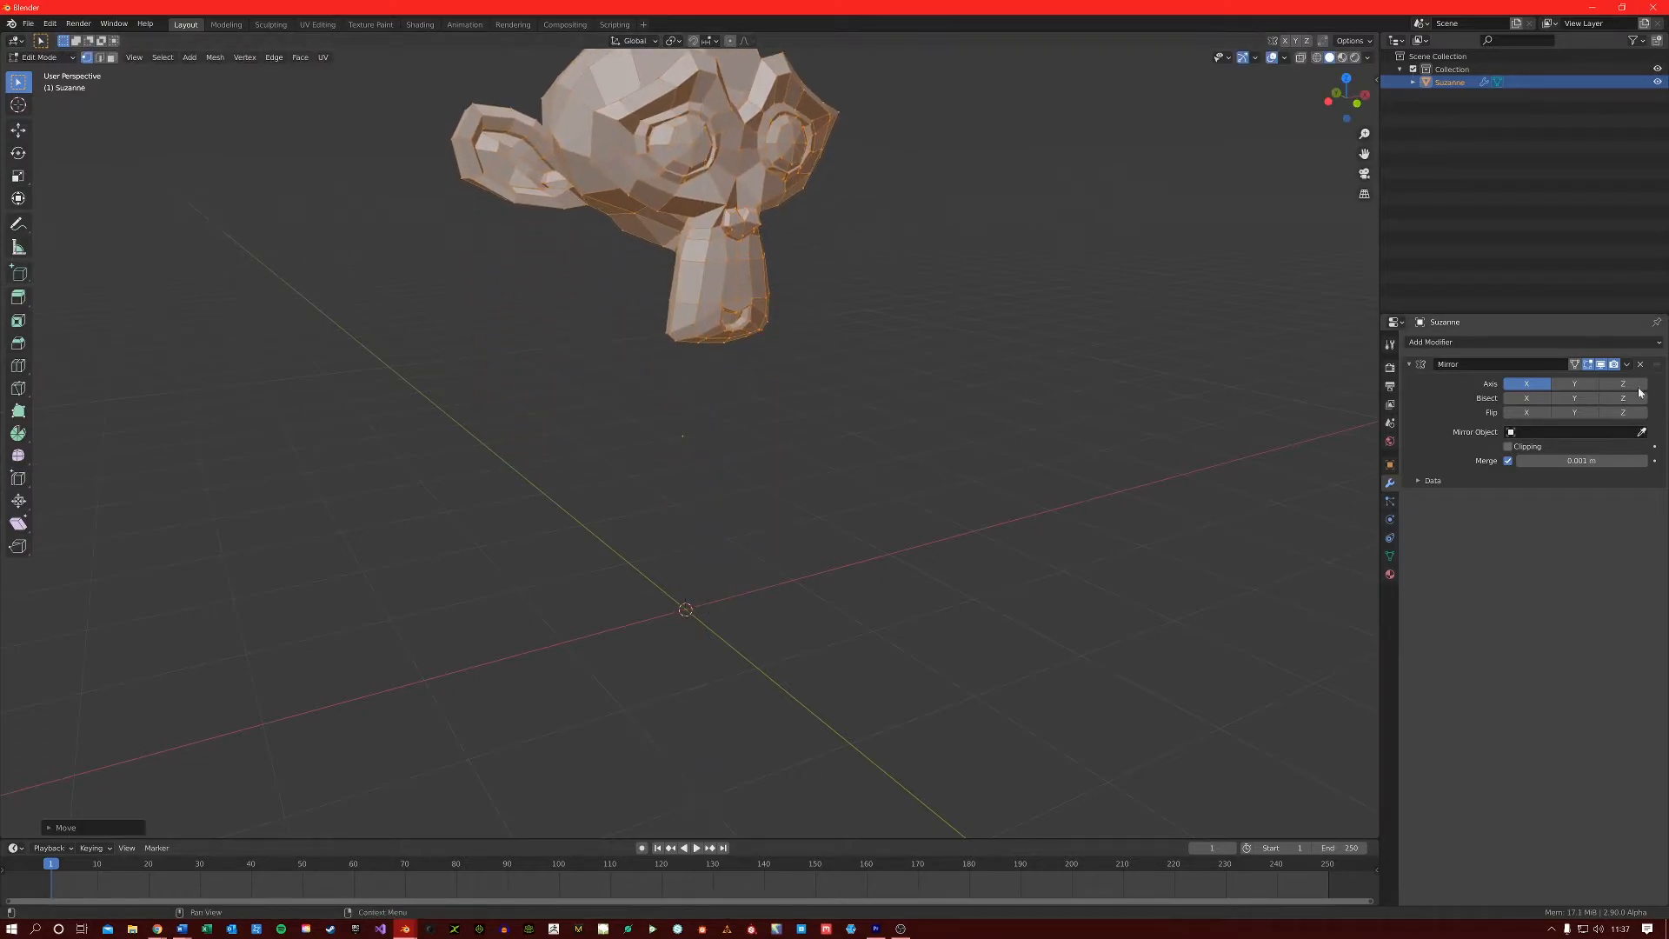
left_click(1623, 383)
left_click(1527, 383)
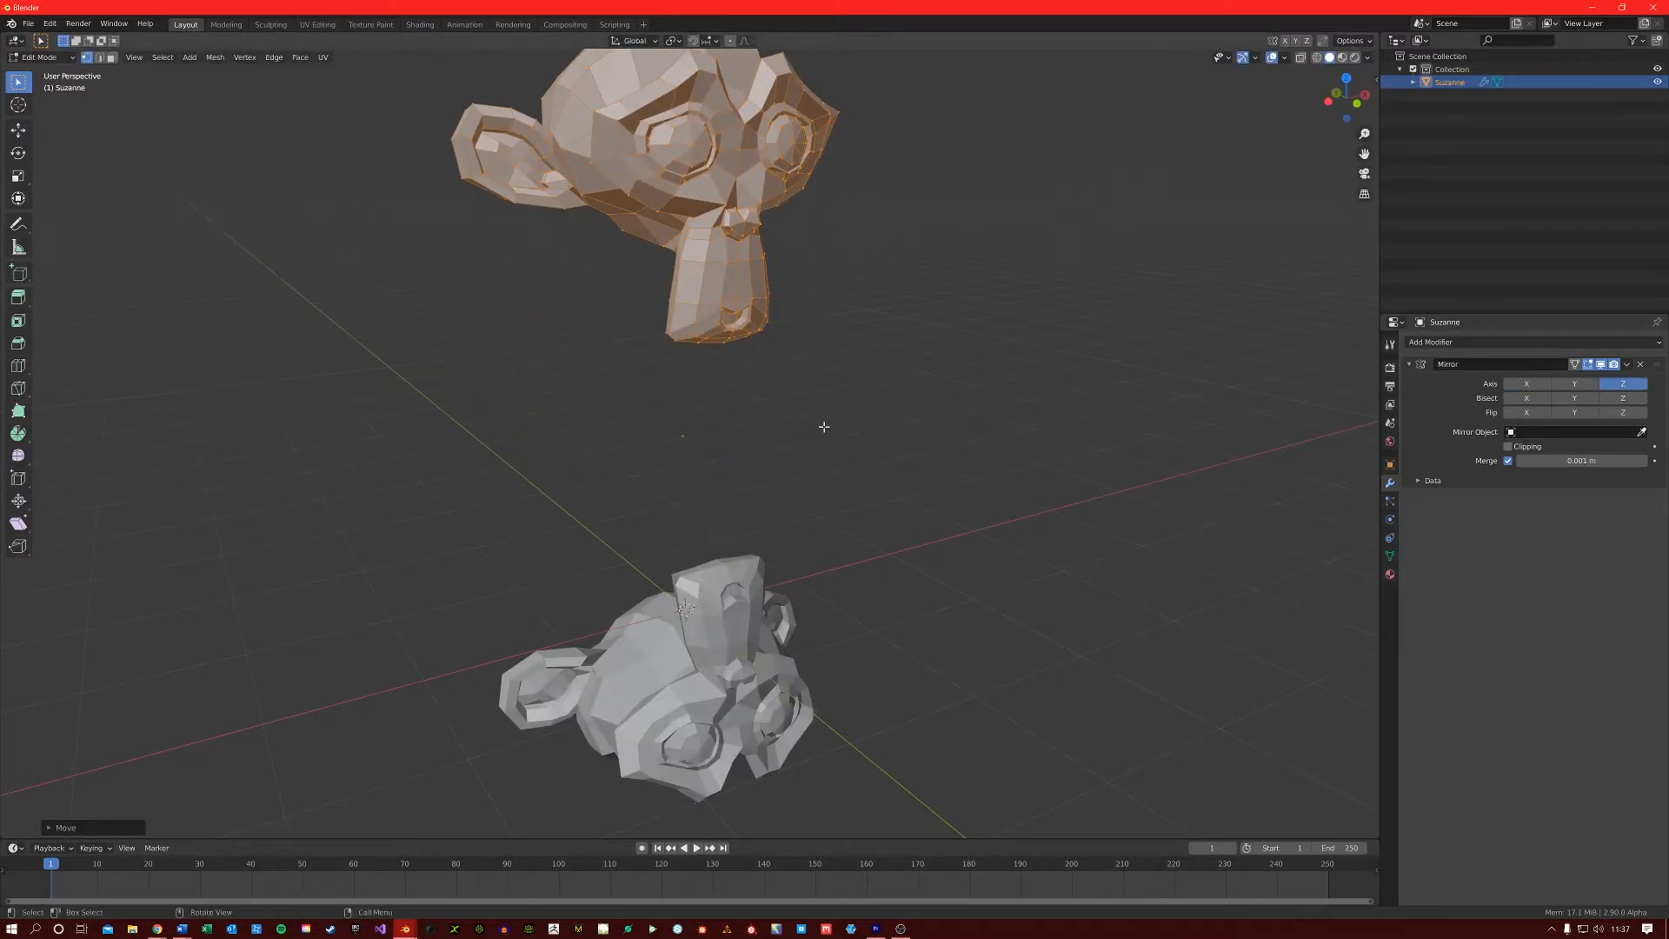
middle_click_drag(823, 409, 779, 399)
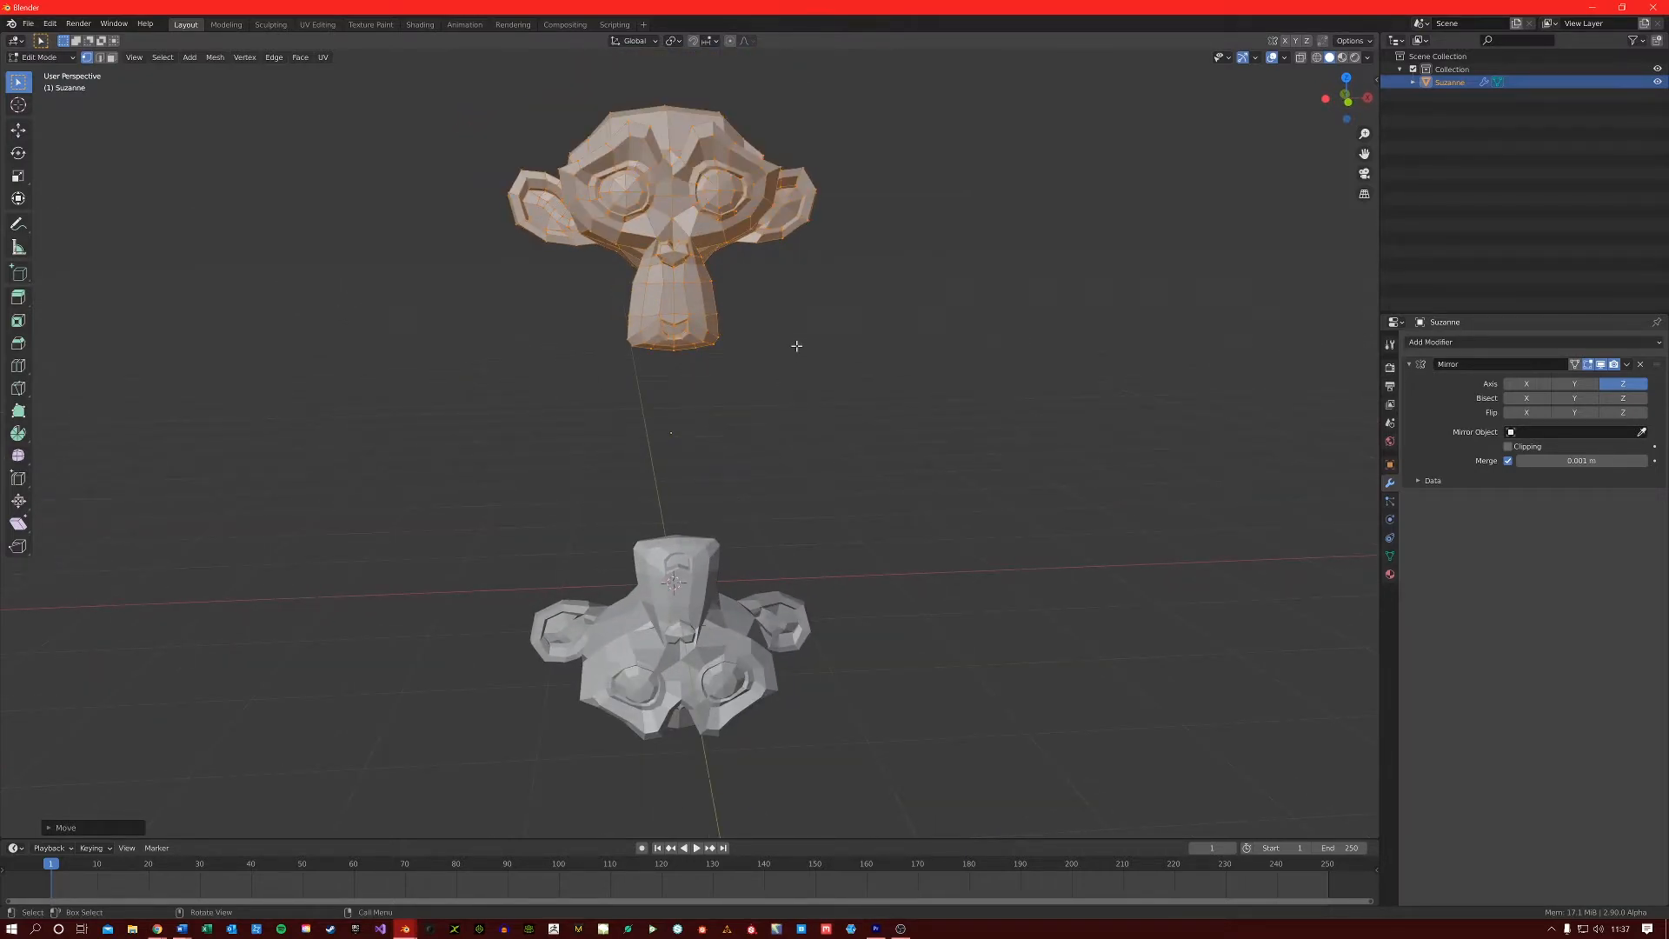
Try to move the monkey head's mesh along the Z axis to shift its mirrored copy.
key("g")
key("z")
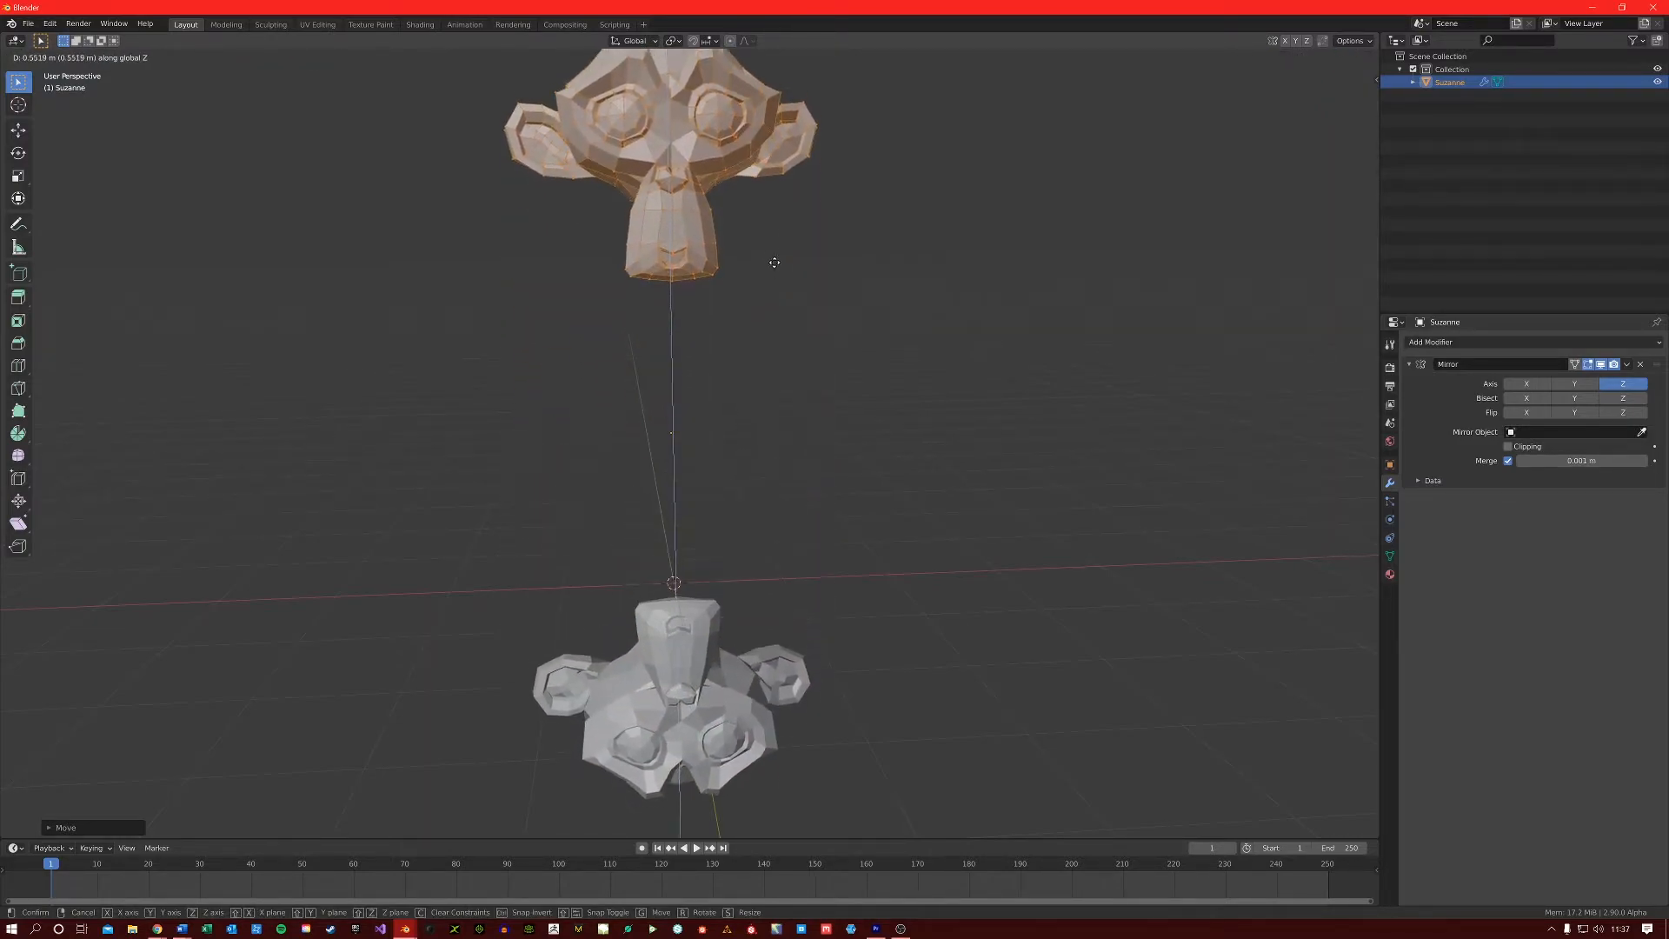
left_click(793, 599)
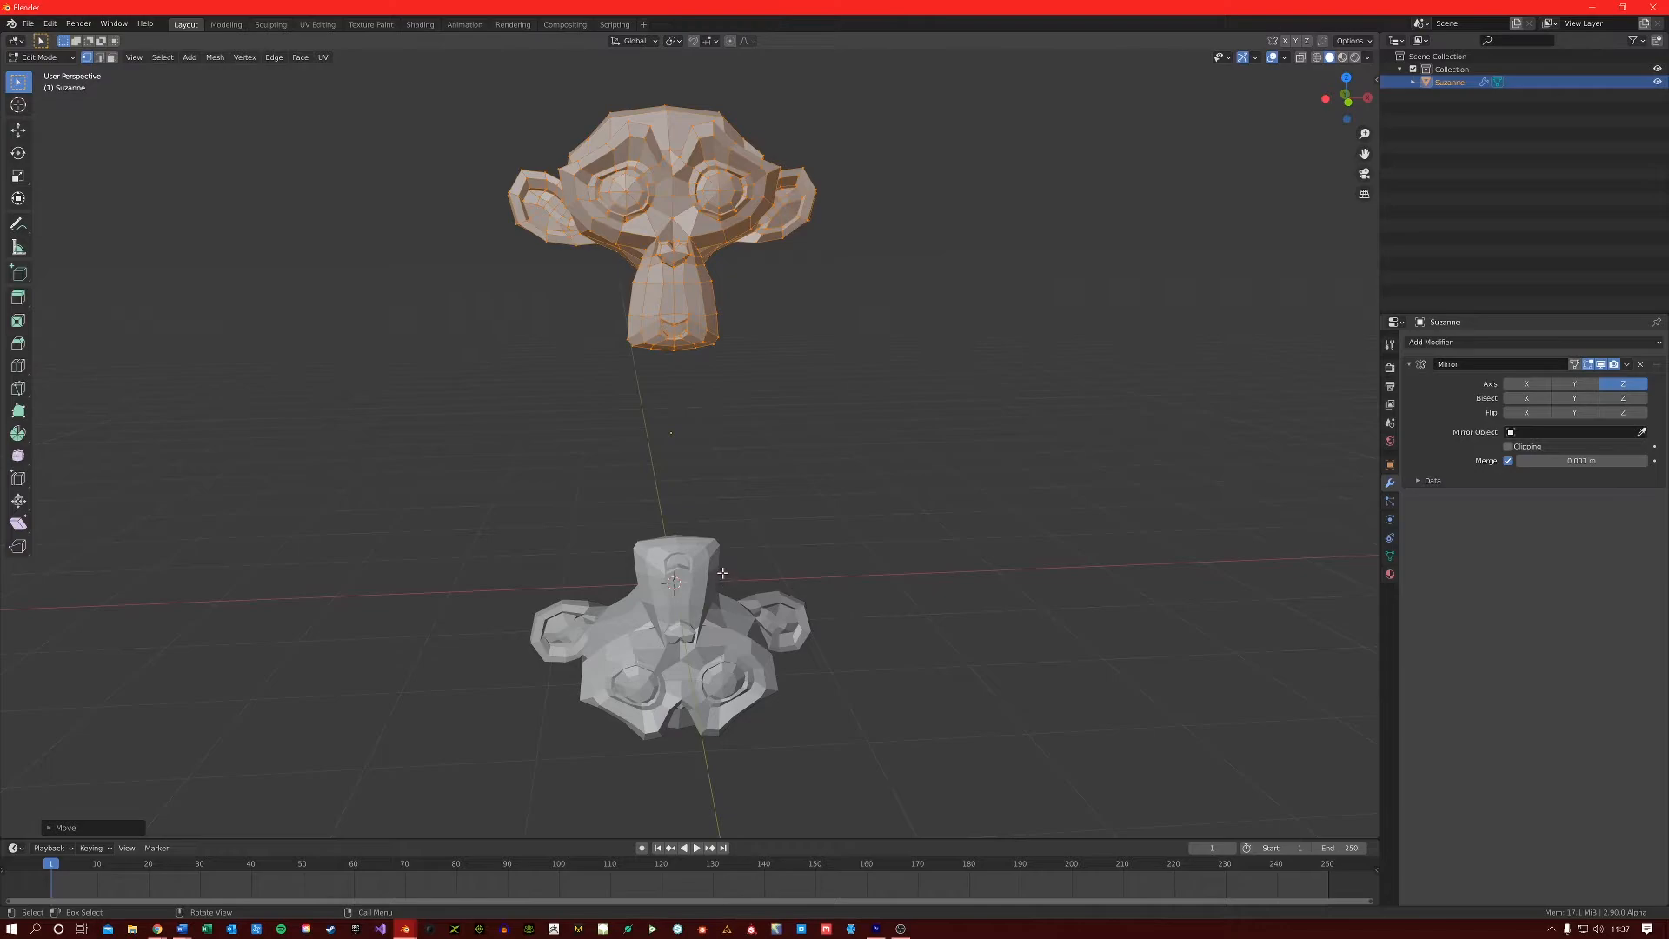
Enable Bisect on the Z axis and lower the monkey head's mesh along Z through the mirror plane.
left_click(1623, 399)
key("g")
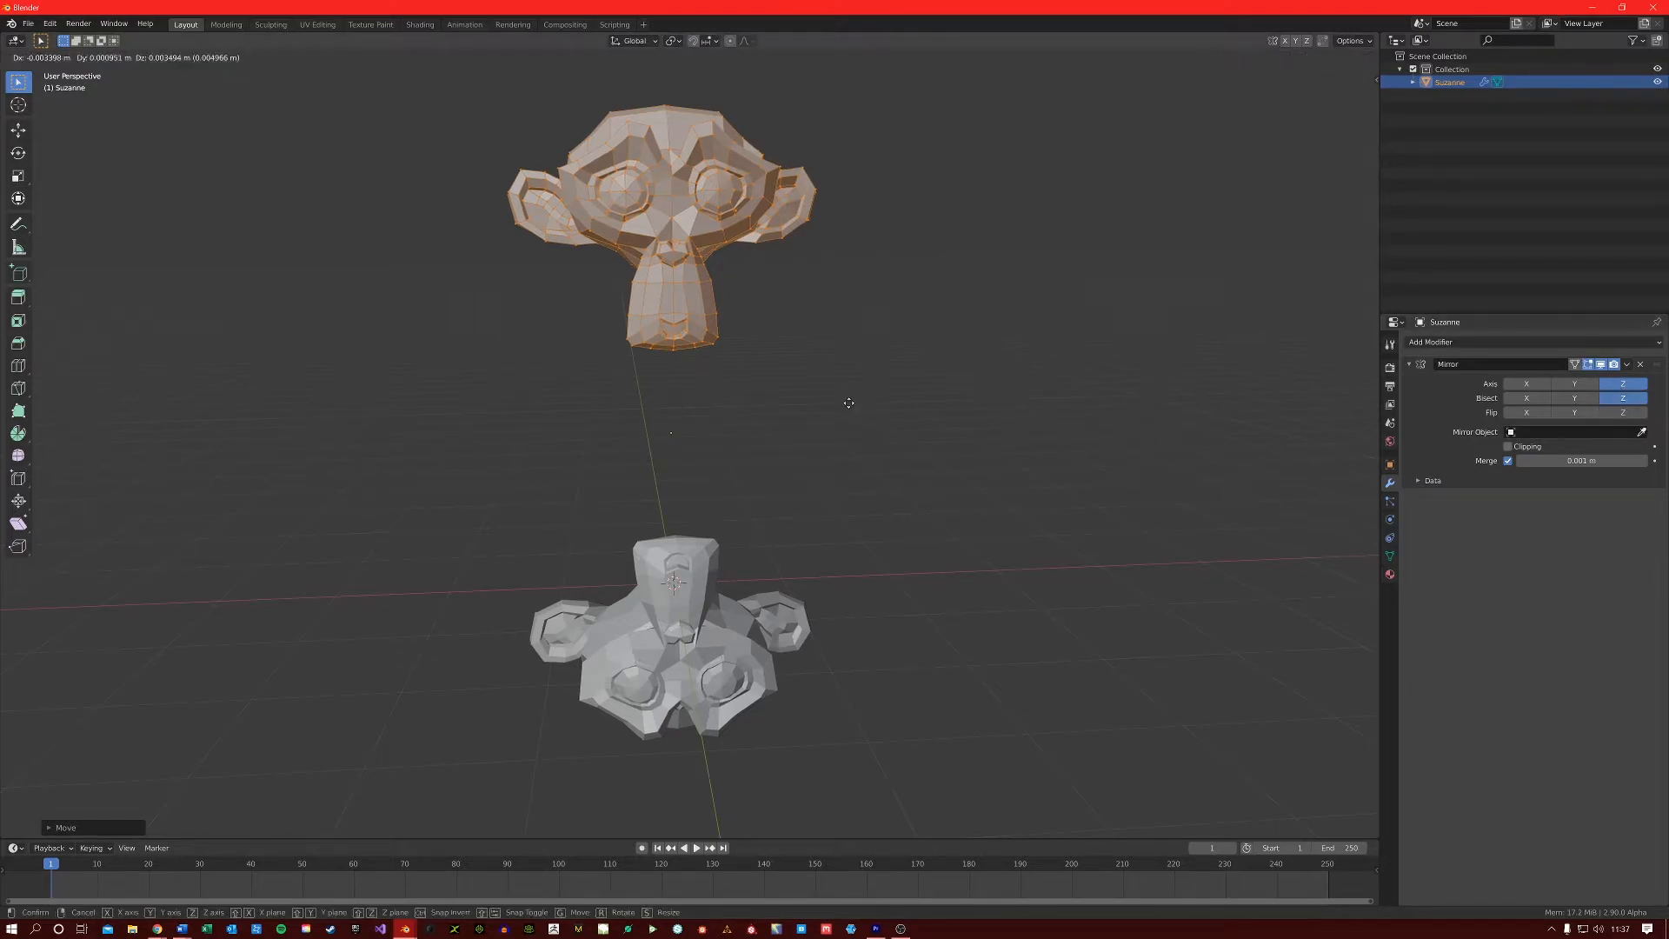
key("z")
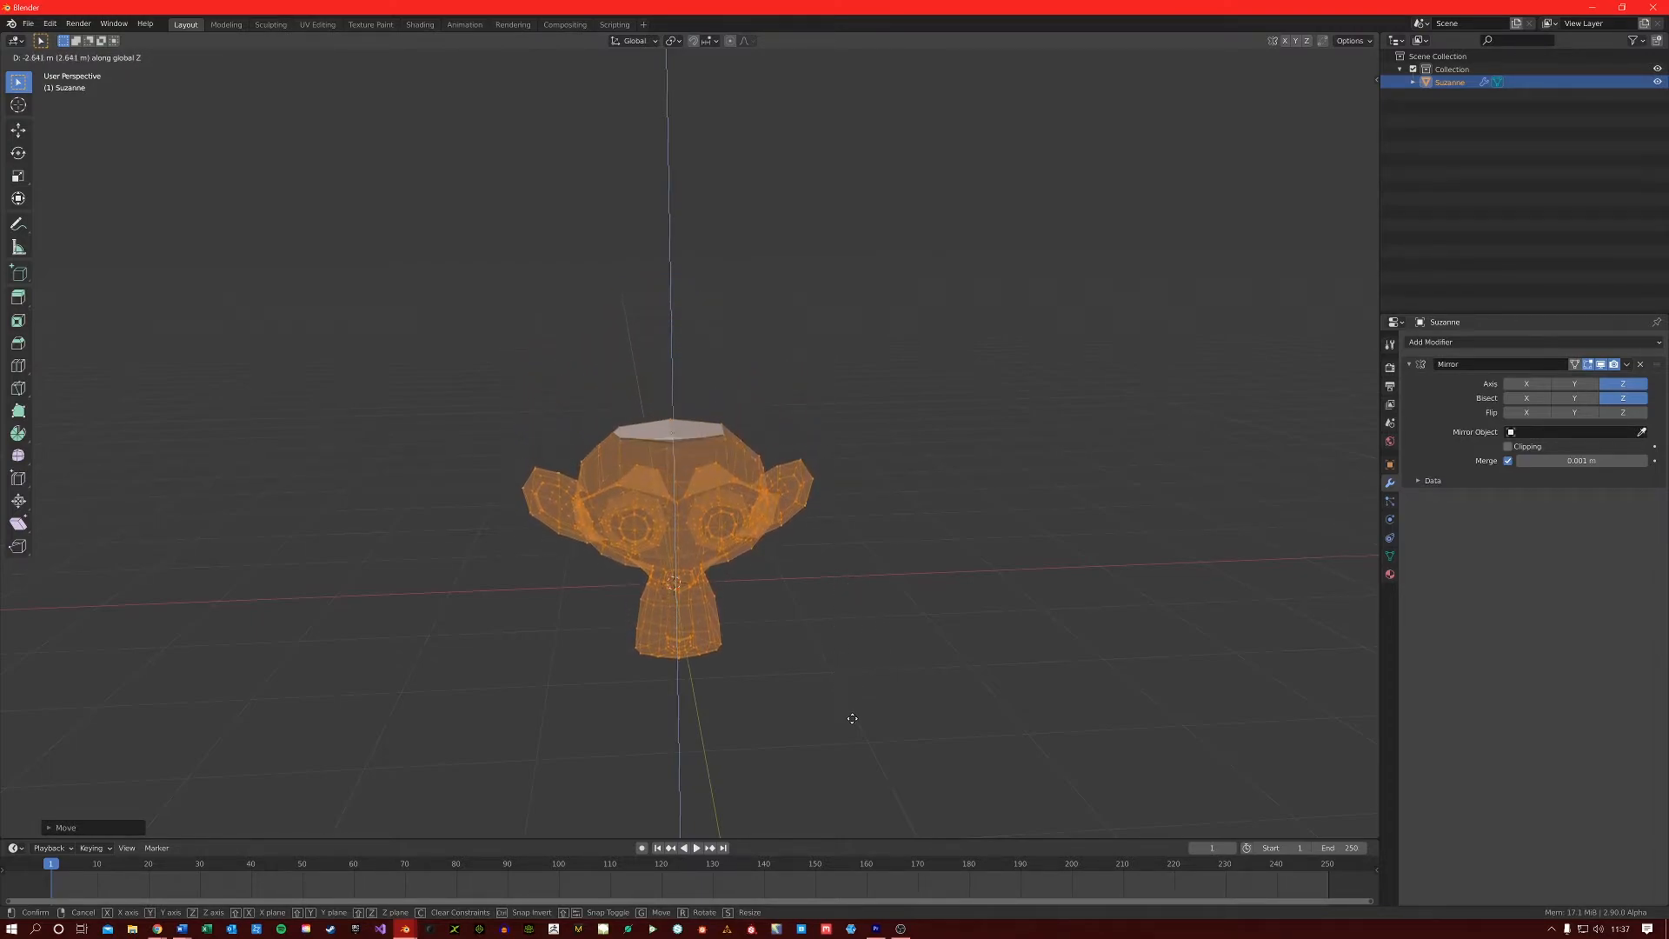
left_click(840, 621)
key("Tab")
scroll(711, 504, "up", 3)
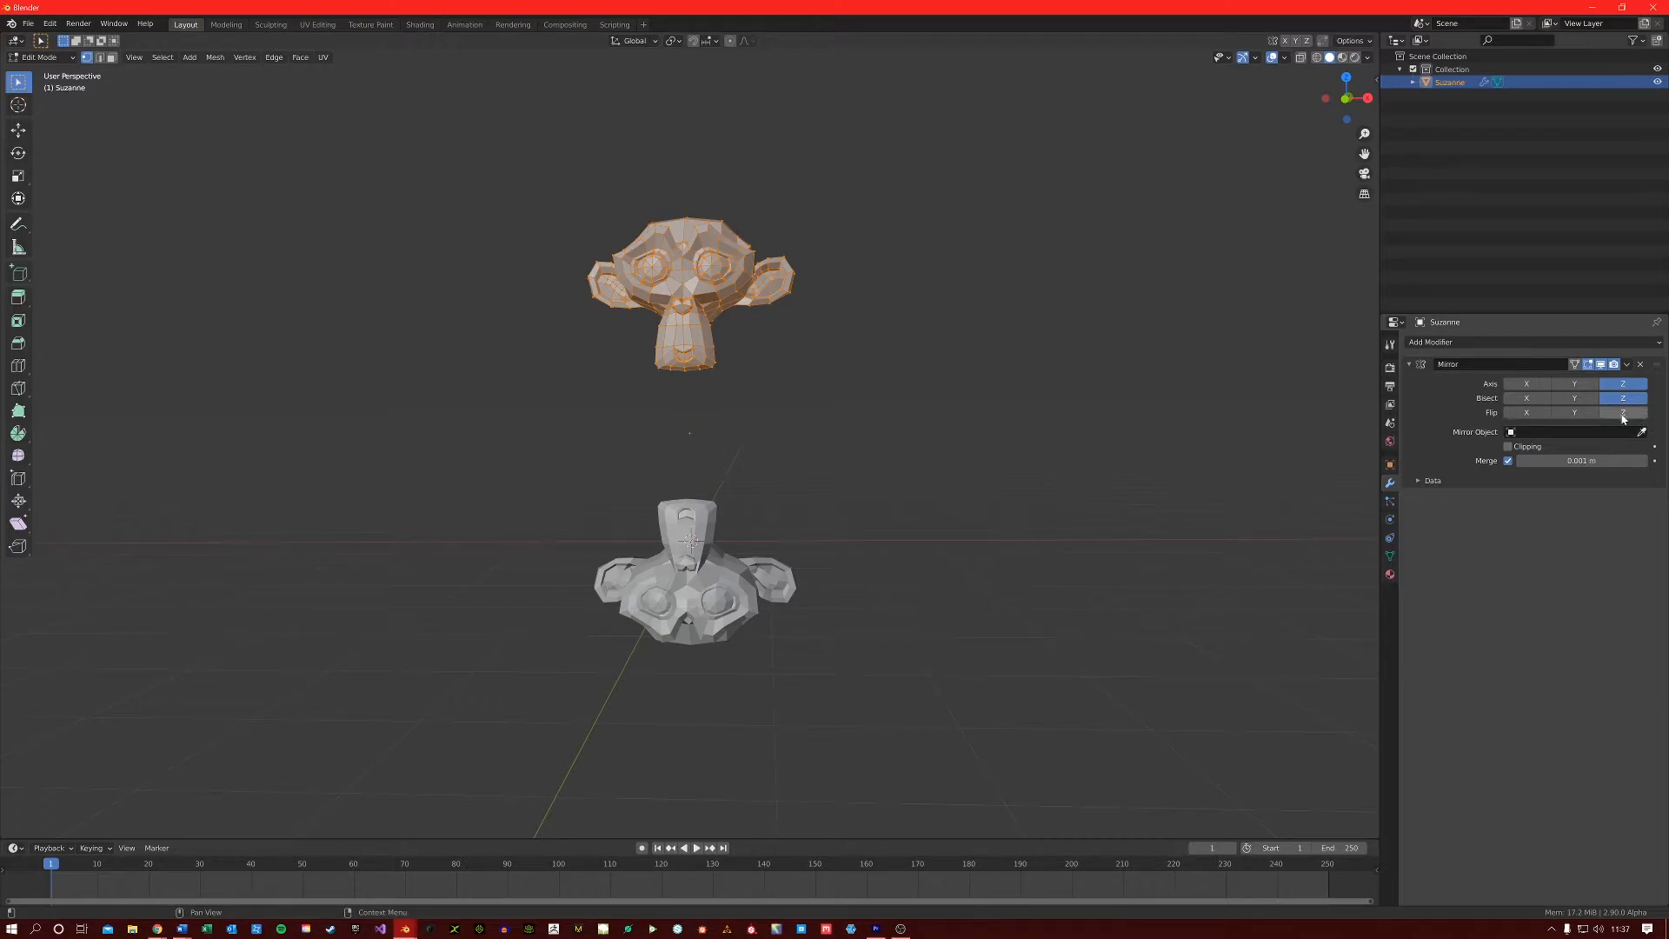
Enable Flip on the Z axis and move the monkey head's mesh along Z to test the reversed cut.
left_click(1622, 413)
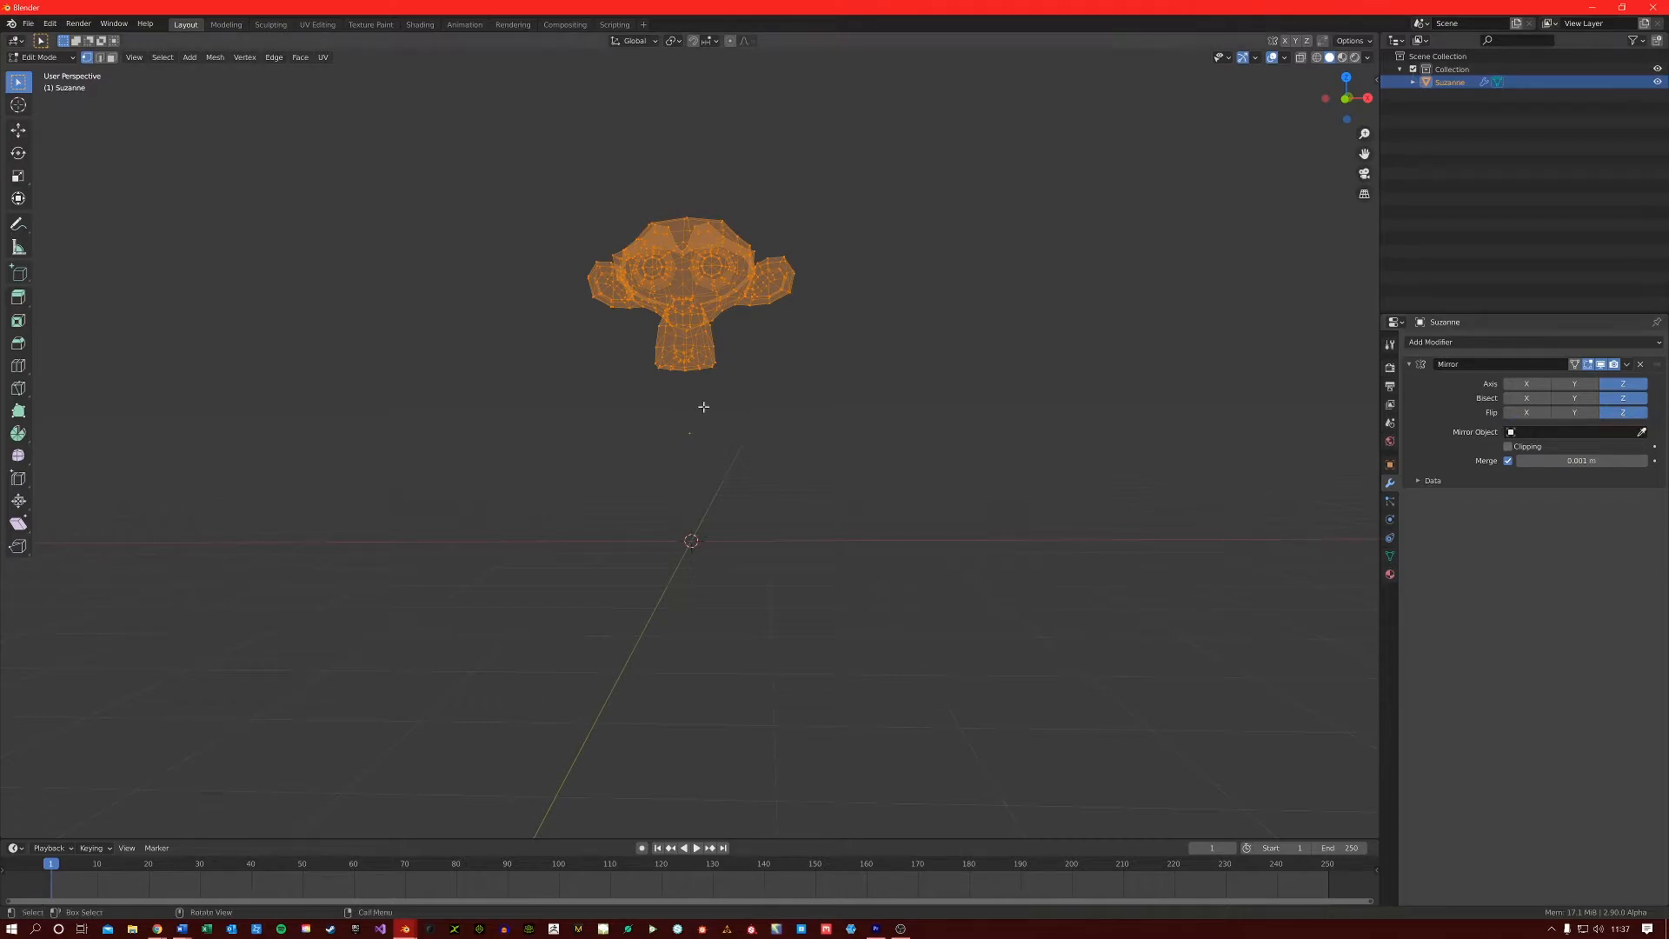
key("g")
key("z")
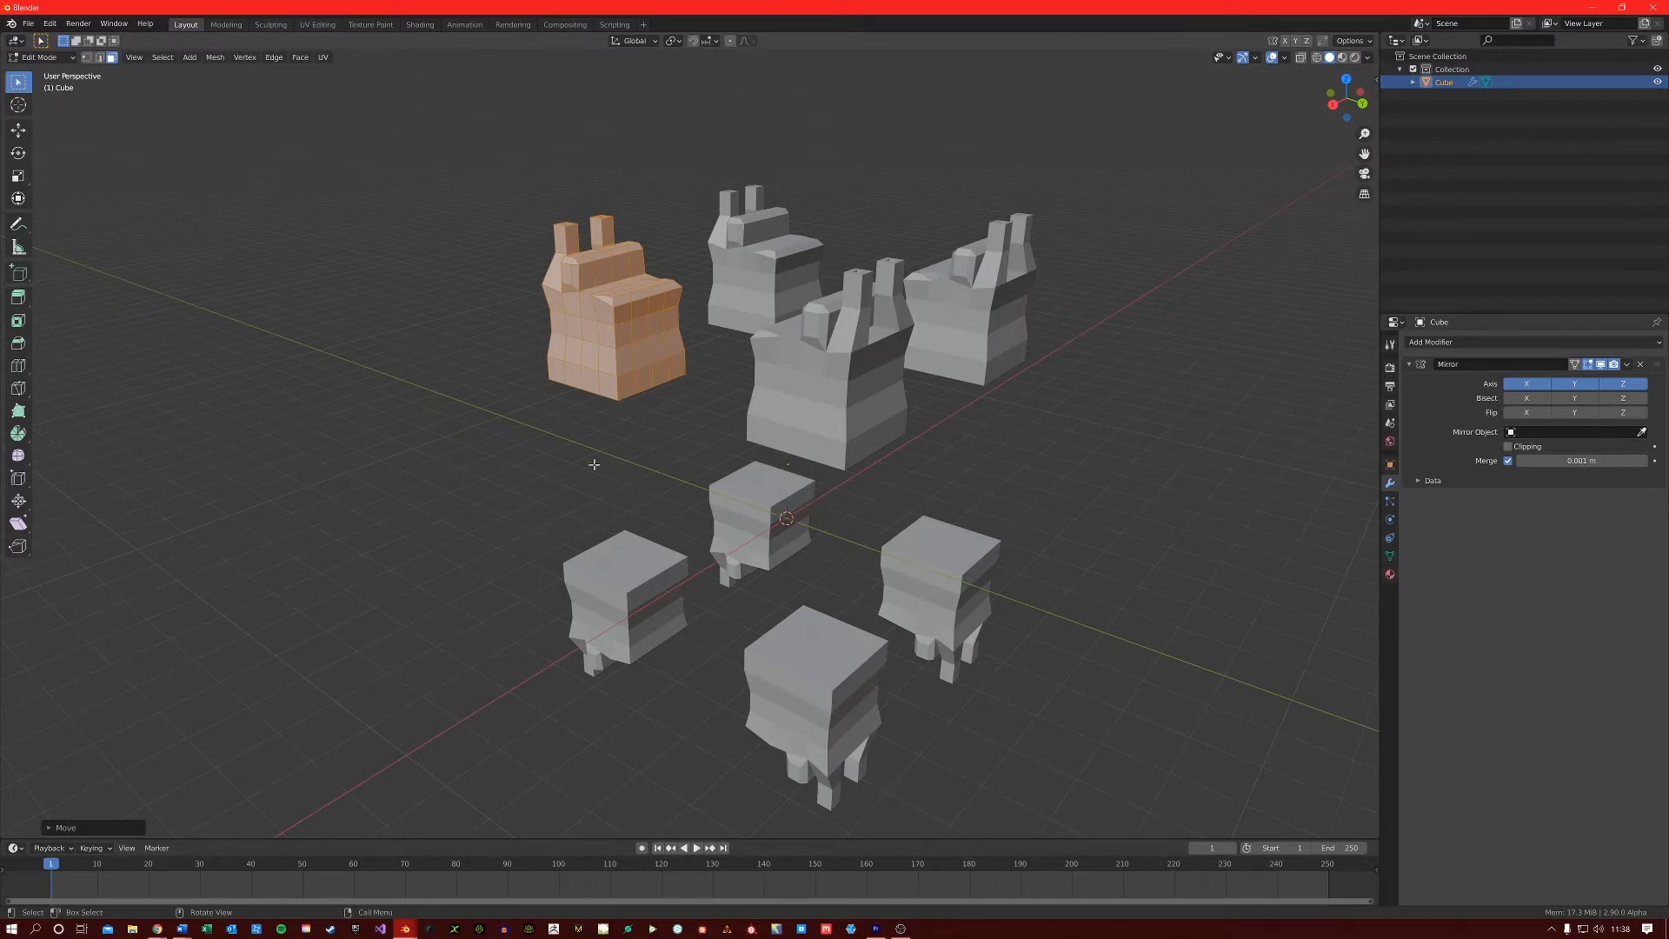
Leave Edit Mode on the mirrored cube and add an empty to the scene.
scroll(543, 474, "down", 3)
key("shift+a")
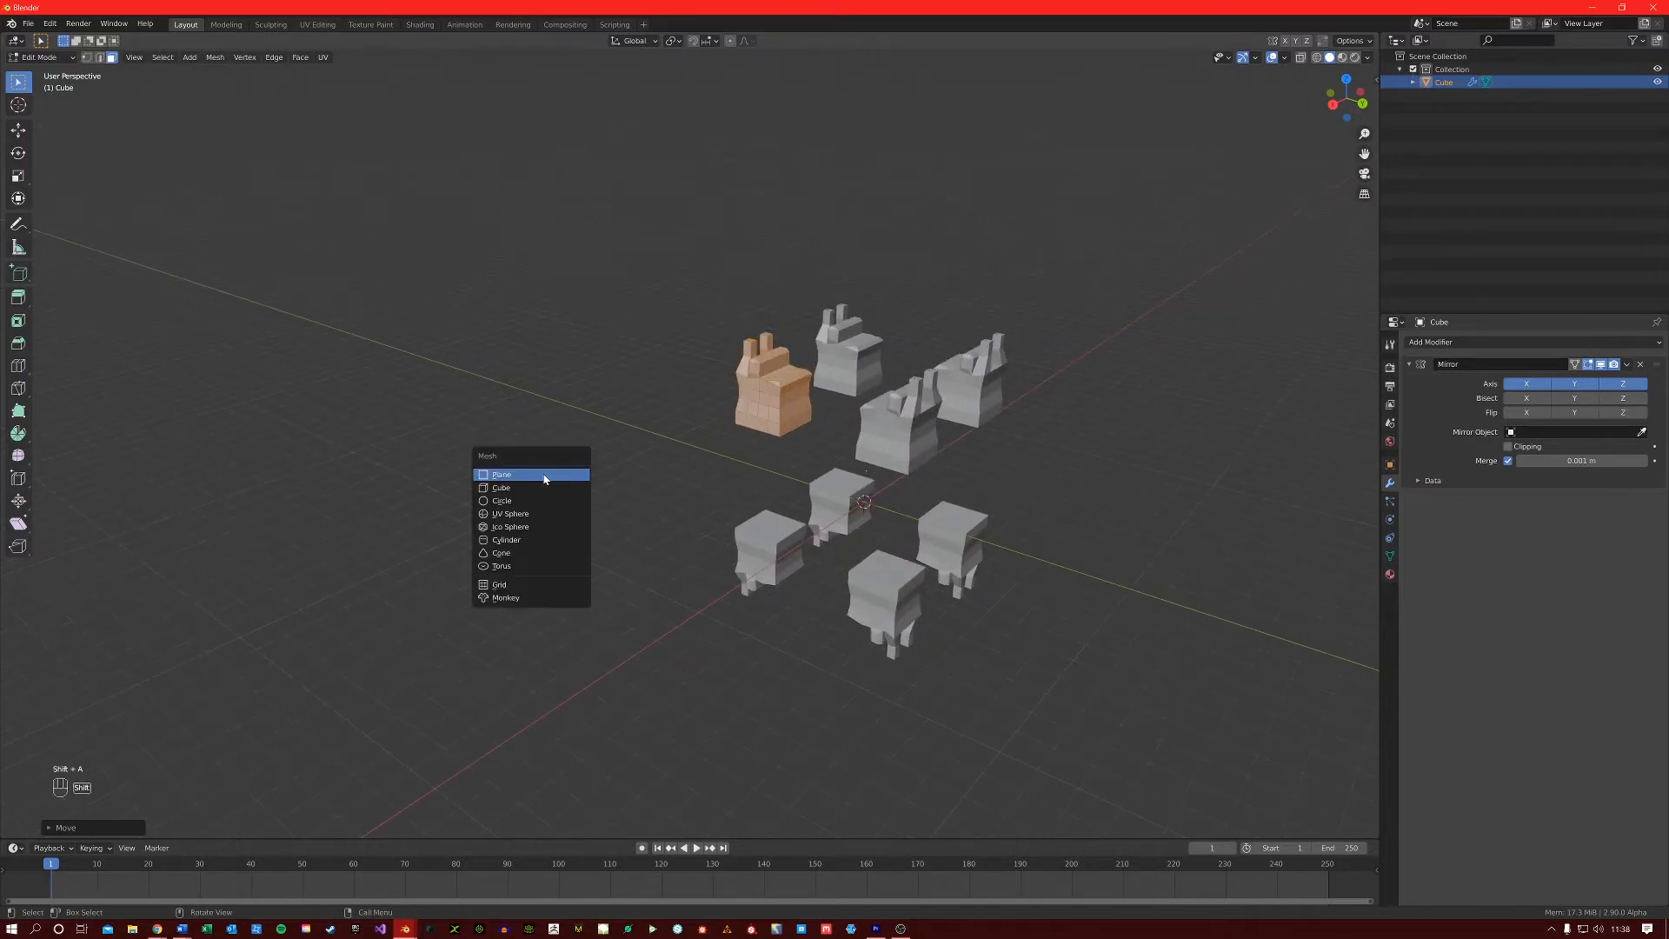
key("Tab")
key("shift+a")
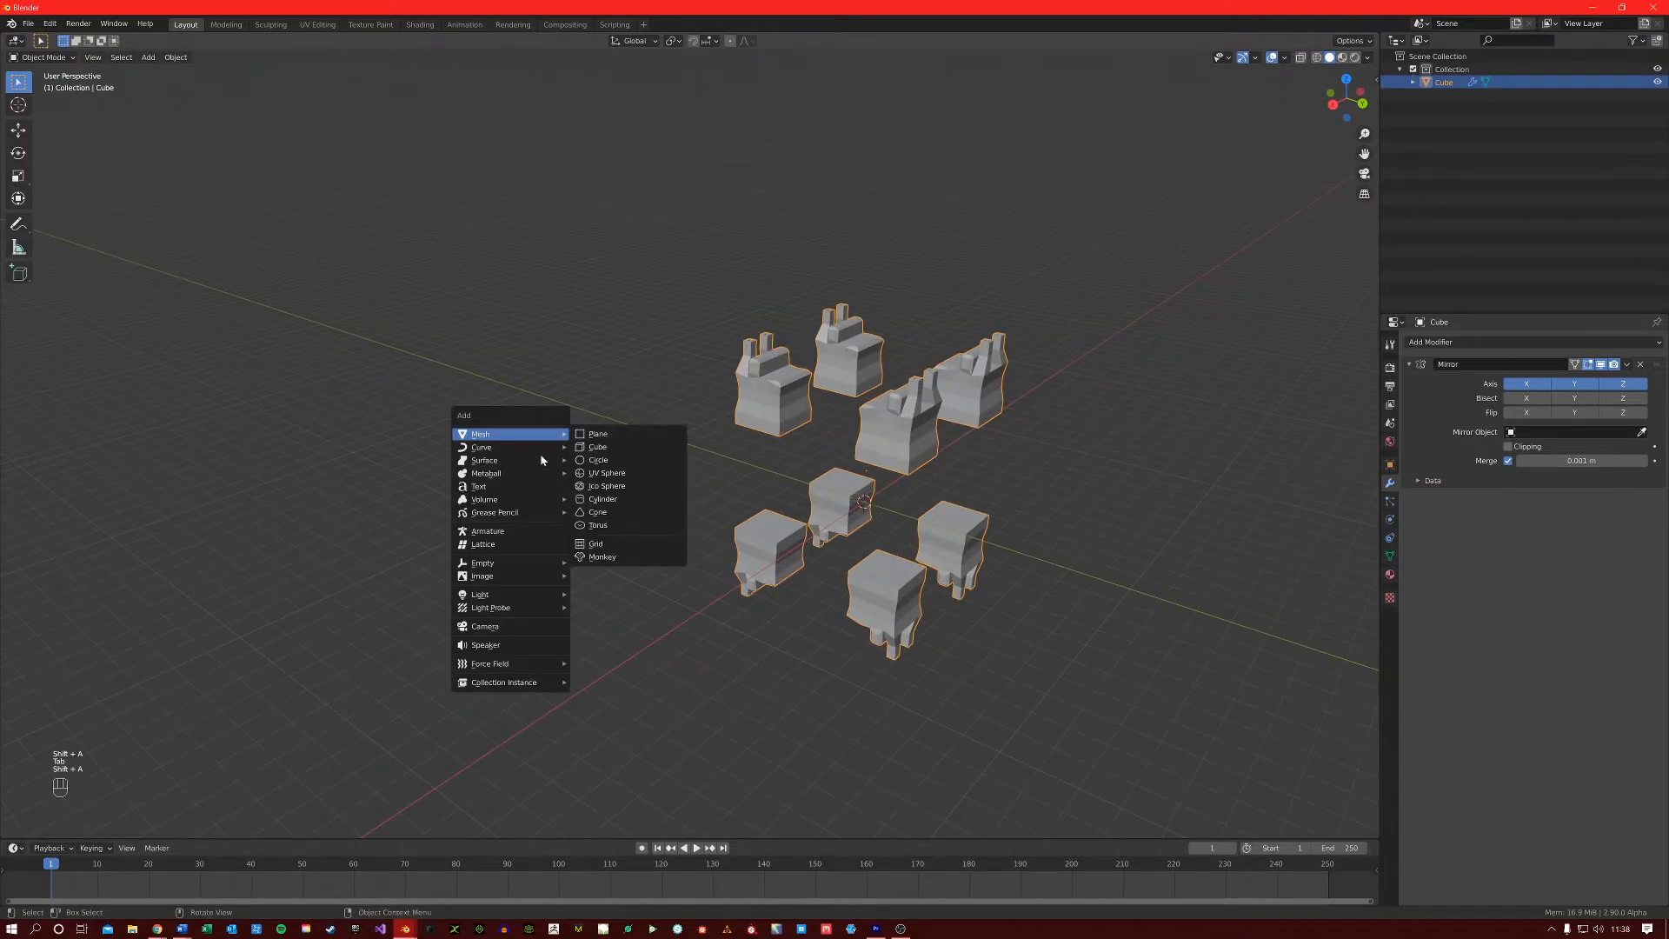
mouse_move(526, 564)
left_click(622, 565)
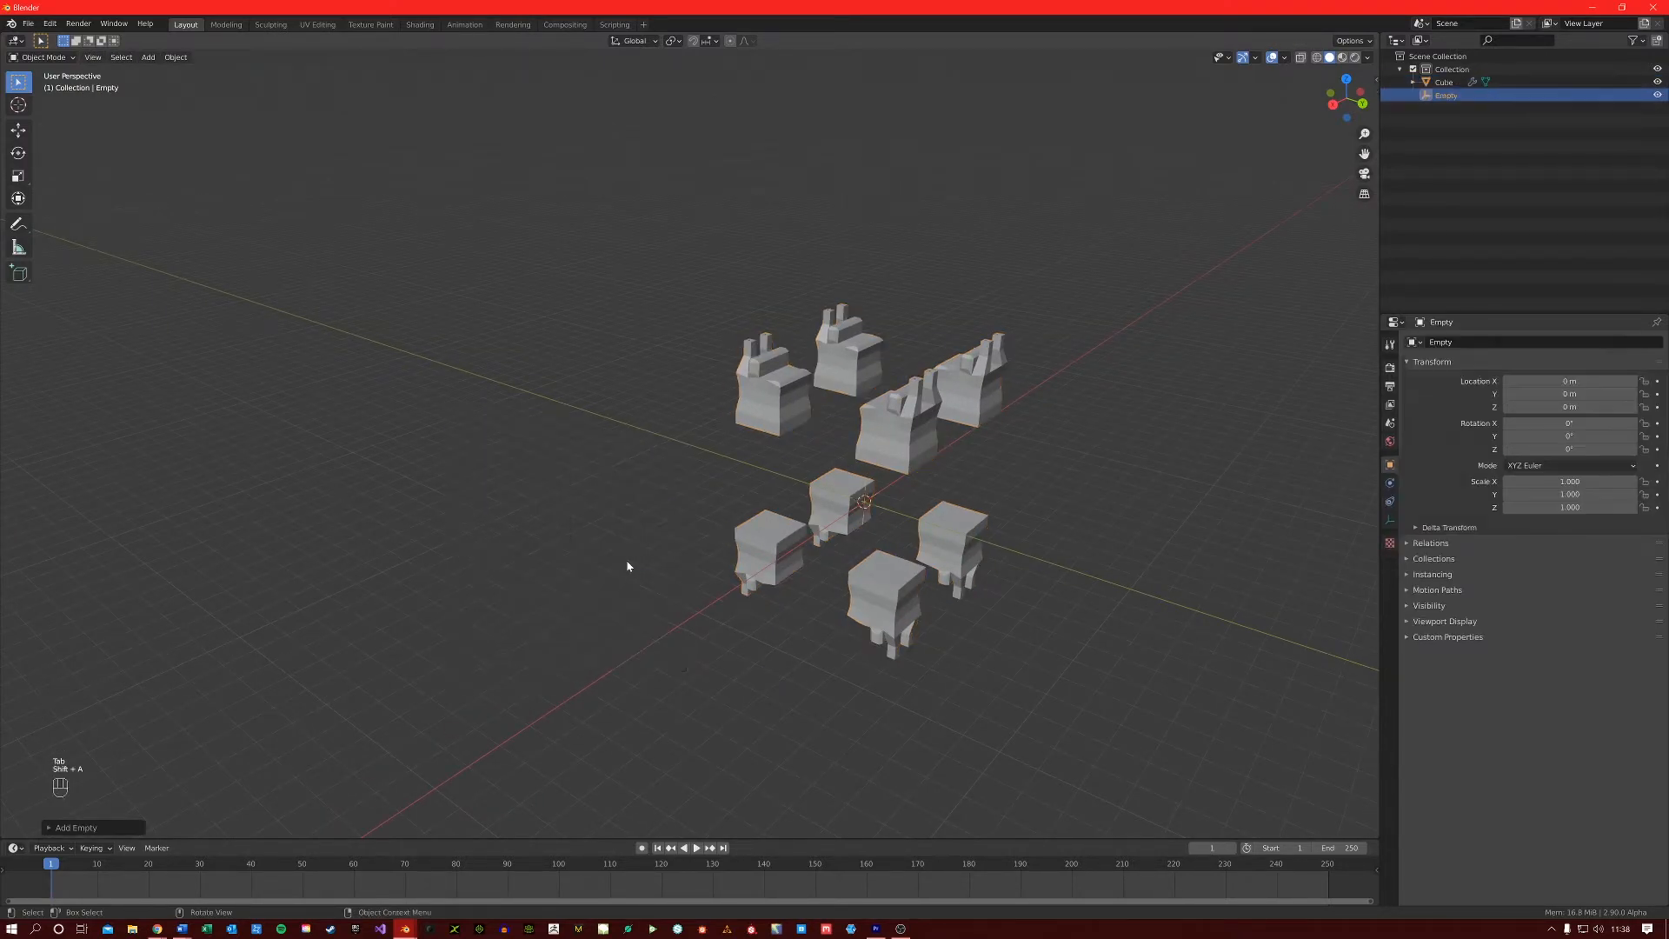
Move the empty about 16.22 m in the negative direction along the global Y axis.
key("g")
key("y")
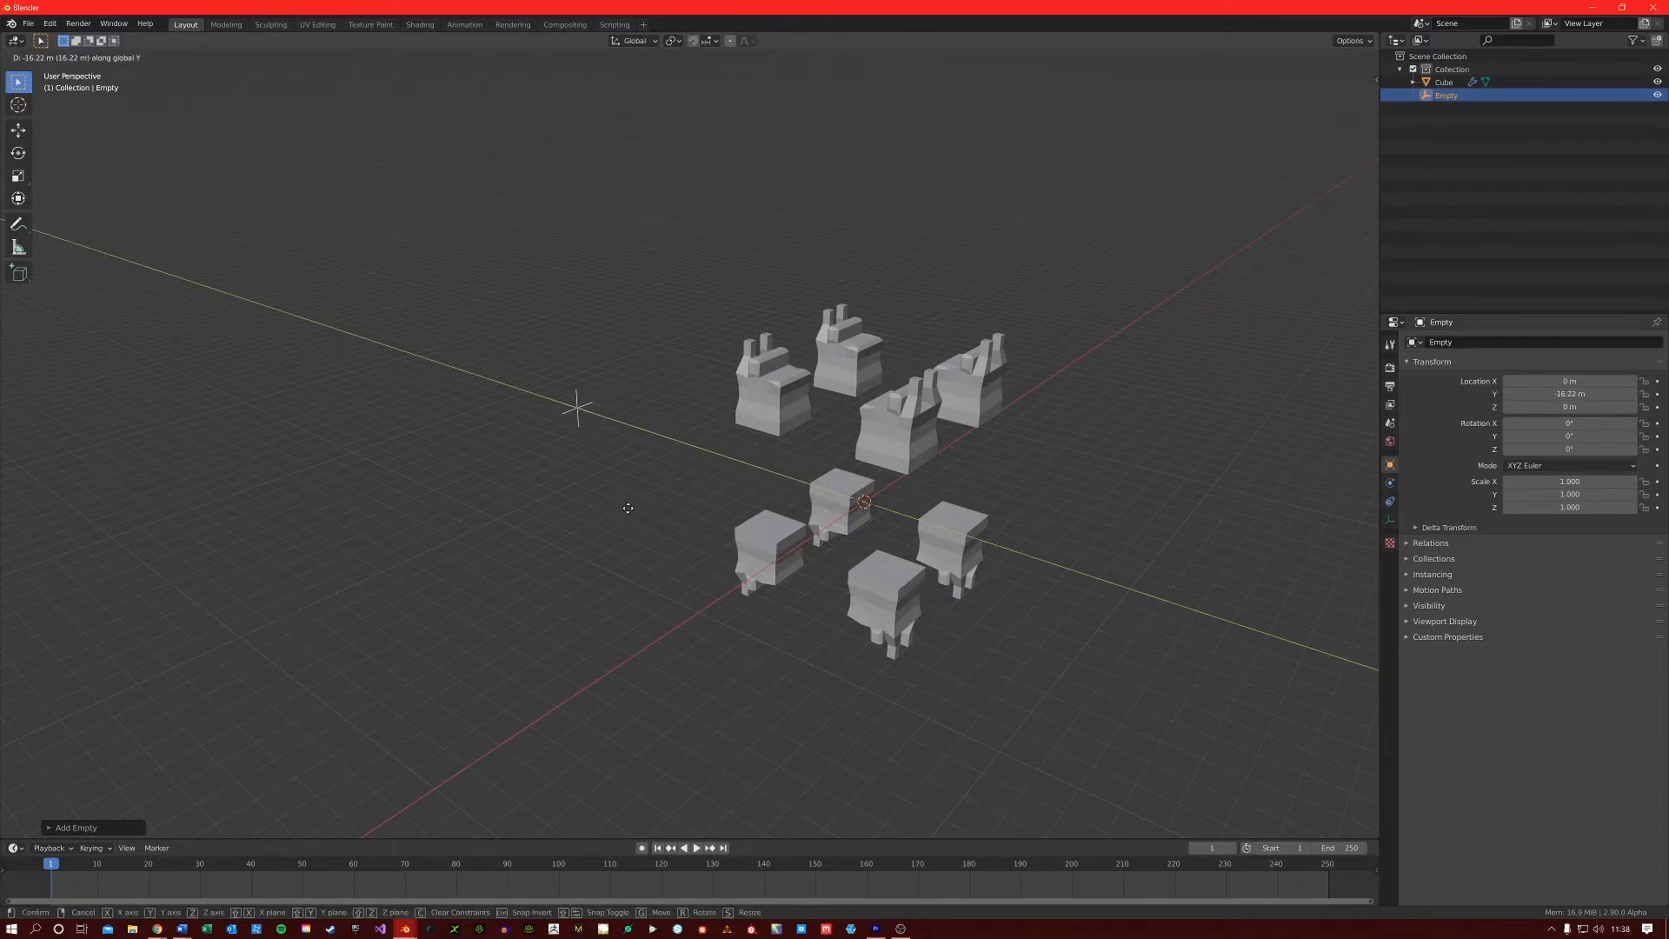
left_click(699, 405, "shift")
middle_click_drag(699, 406, 667, 466)
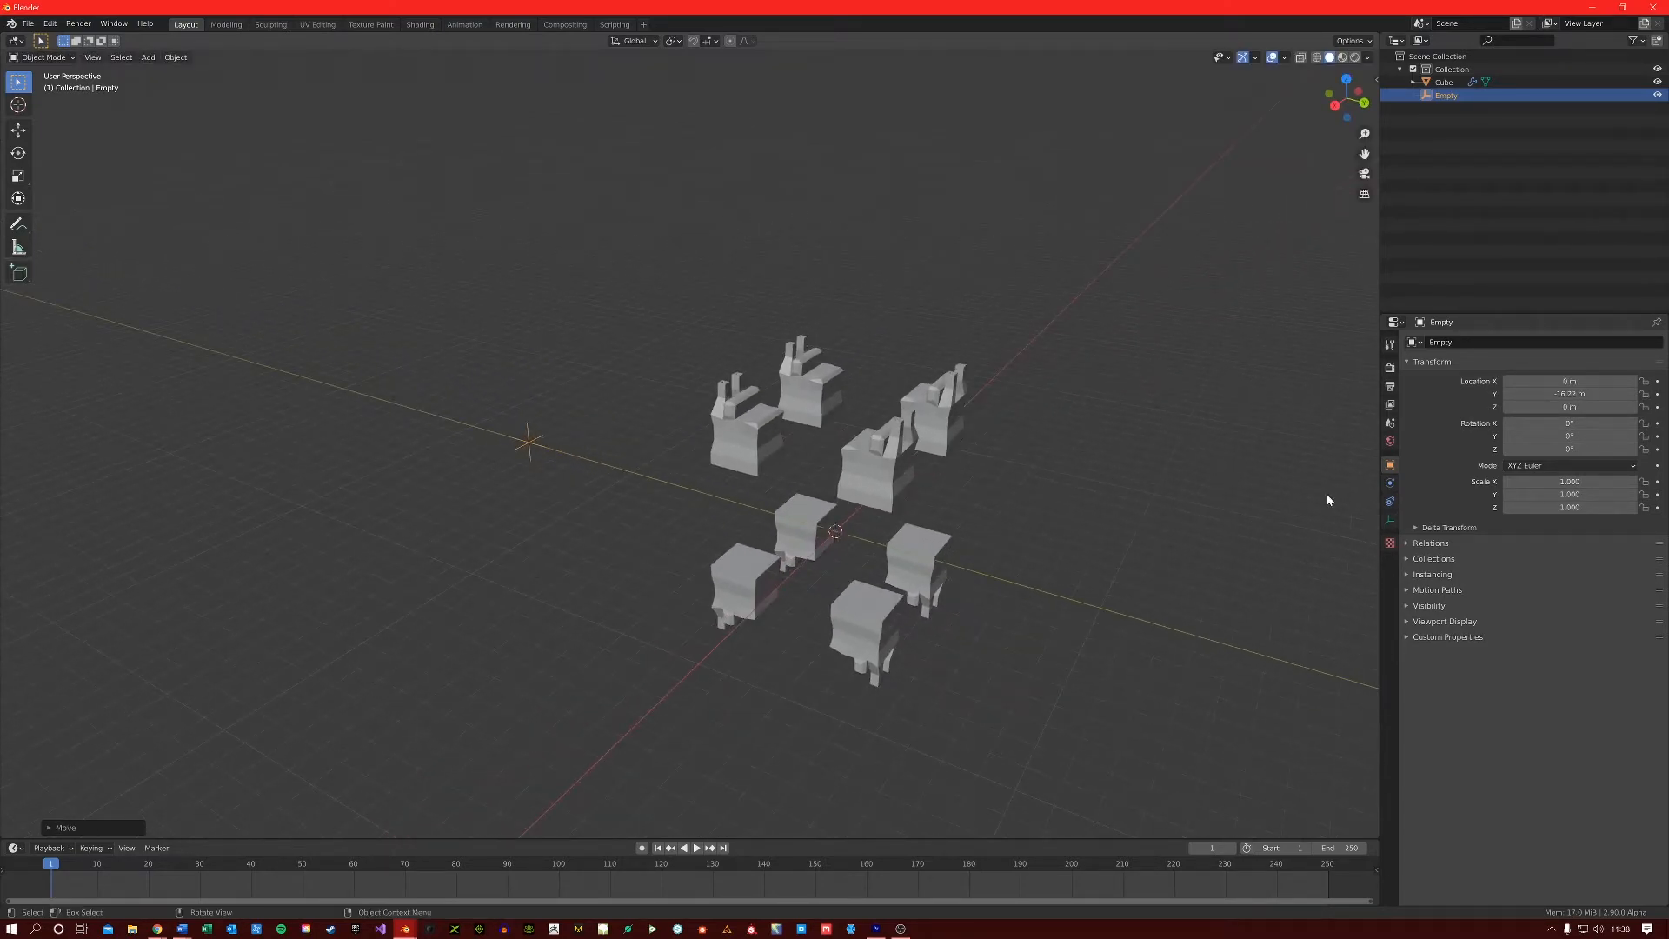
Set the empty as the Mirror Object in the cube's Mirror modifier and view the copies mirrored around it.
left_click(866, 454)
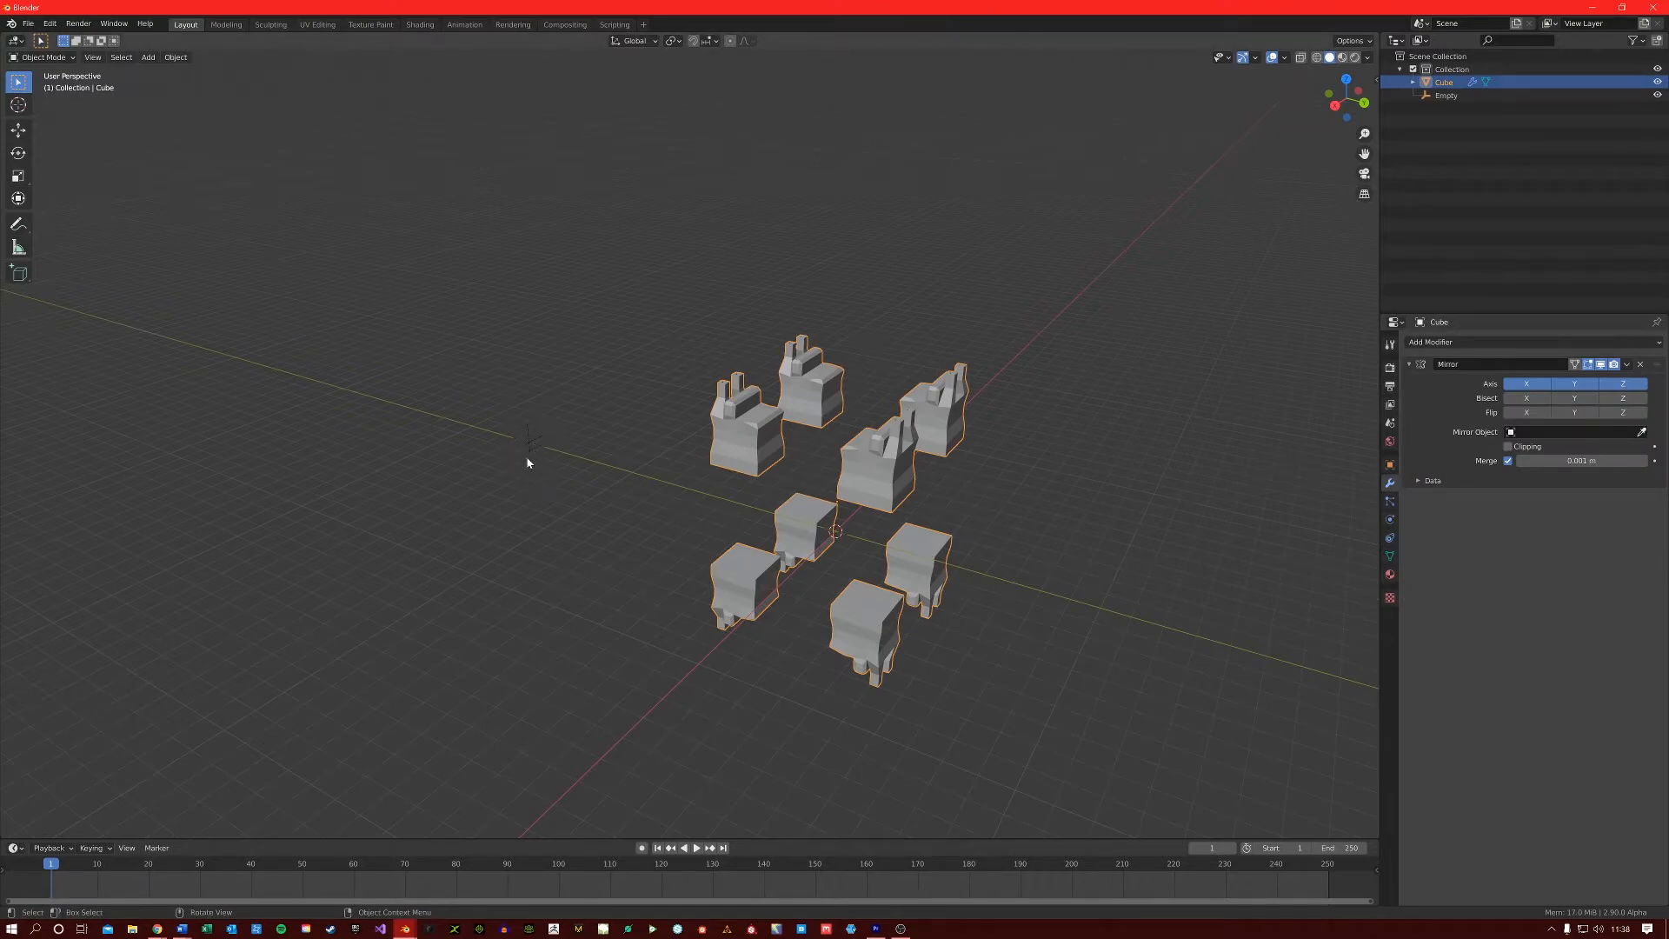
left_click(1569, 432)
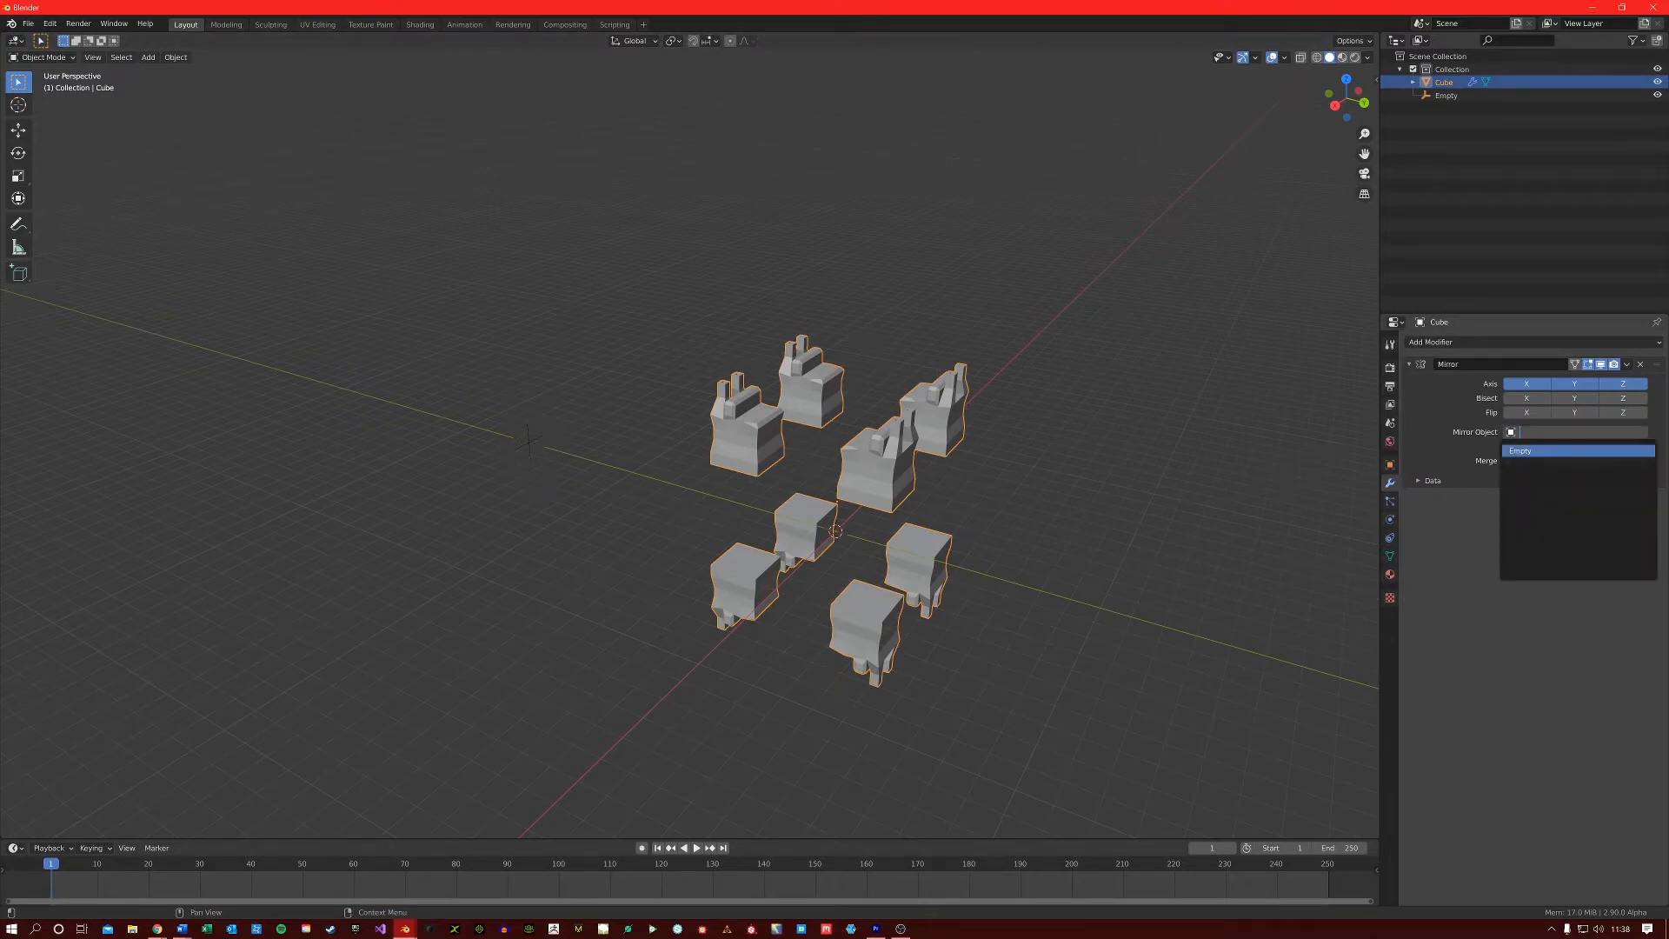
left_click(1543, 451)
middle_click_drag(597, 461, 797, 466)
scroll(788, 484, "up", 3)
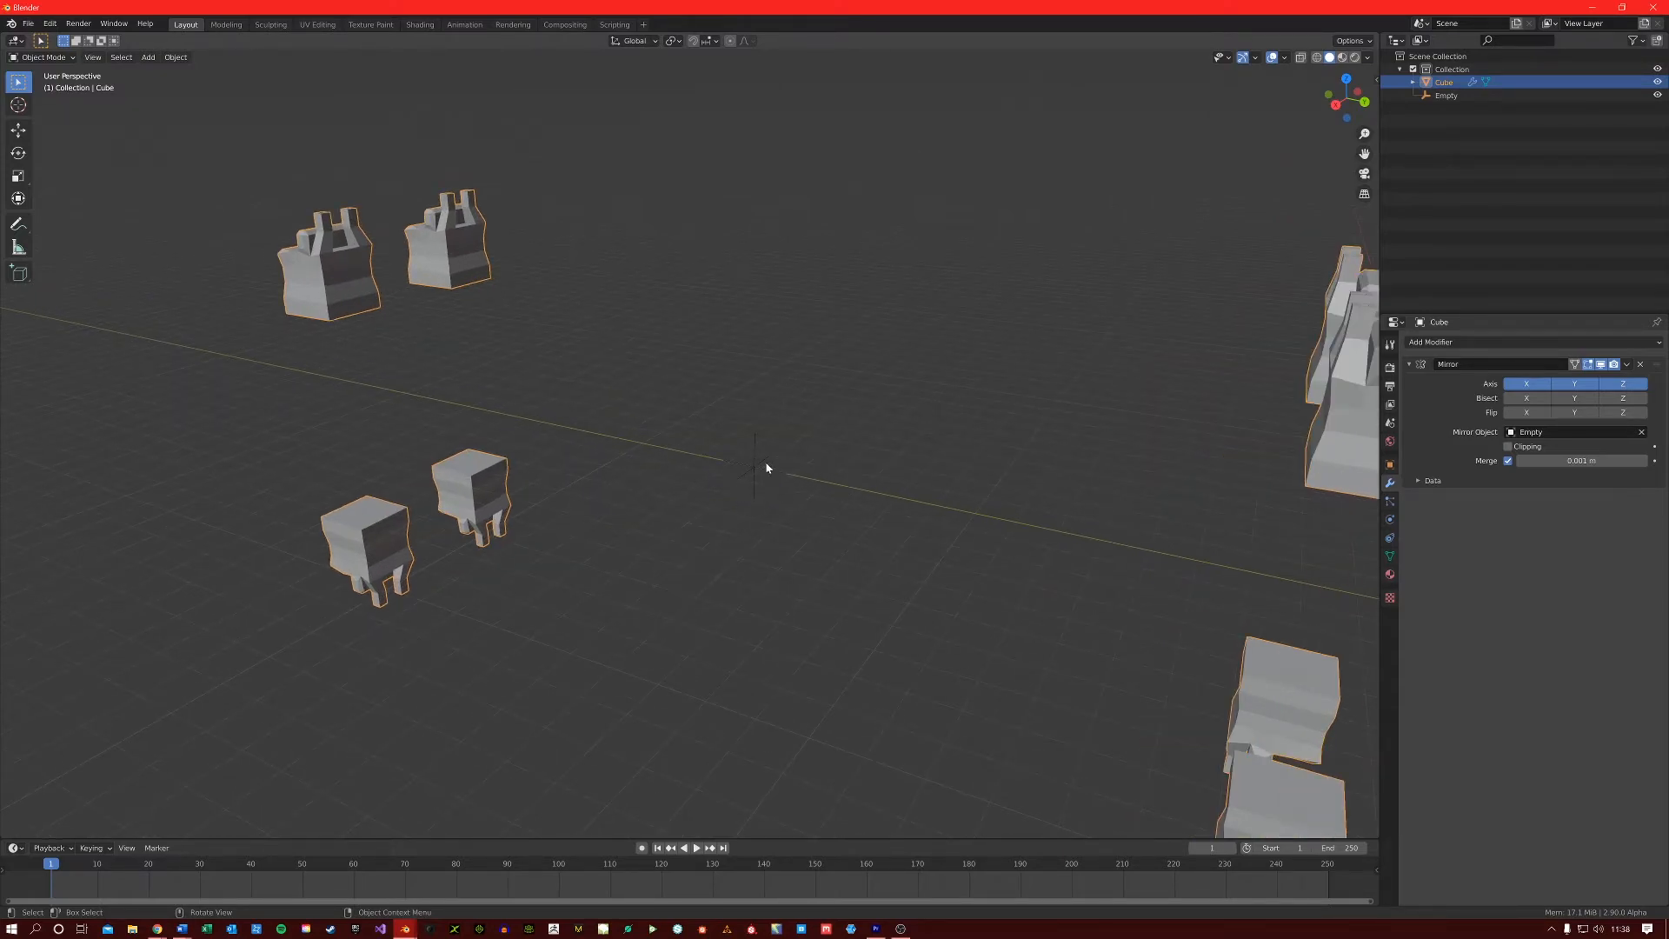
scroll(768, 466, "down", 1)
middle_click_drag(805, 511, 742, 469, "shift")
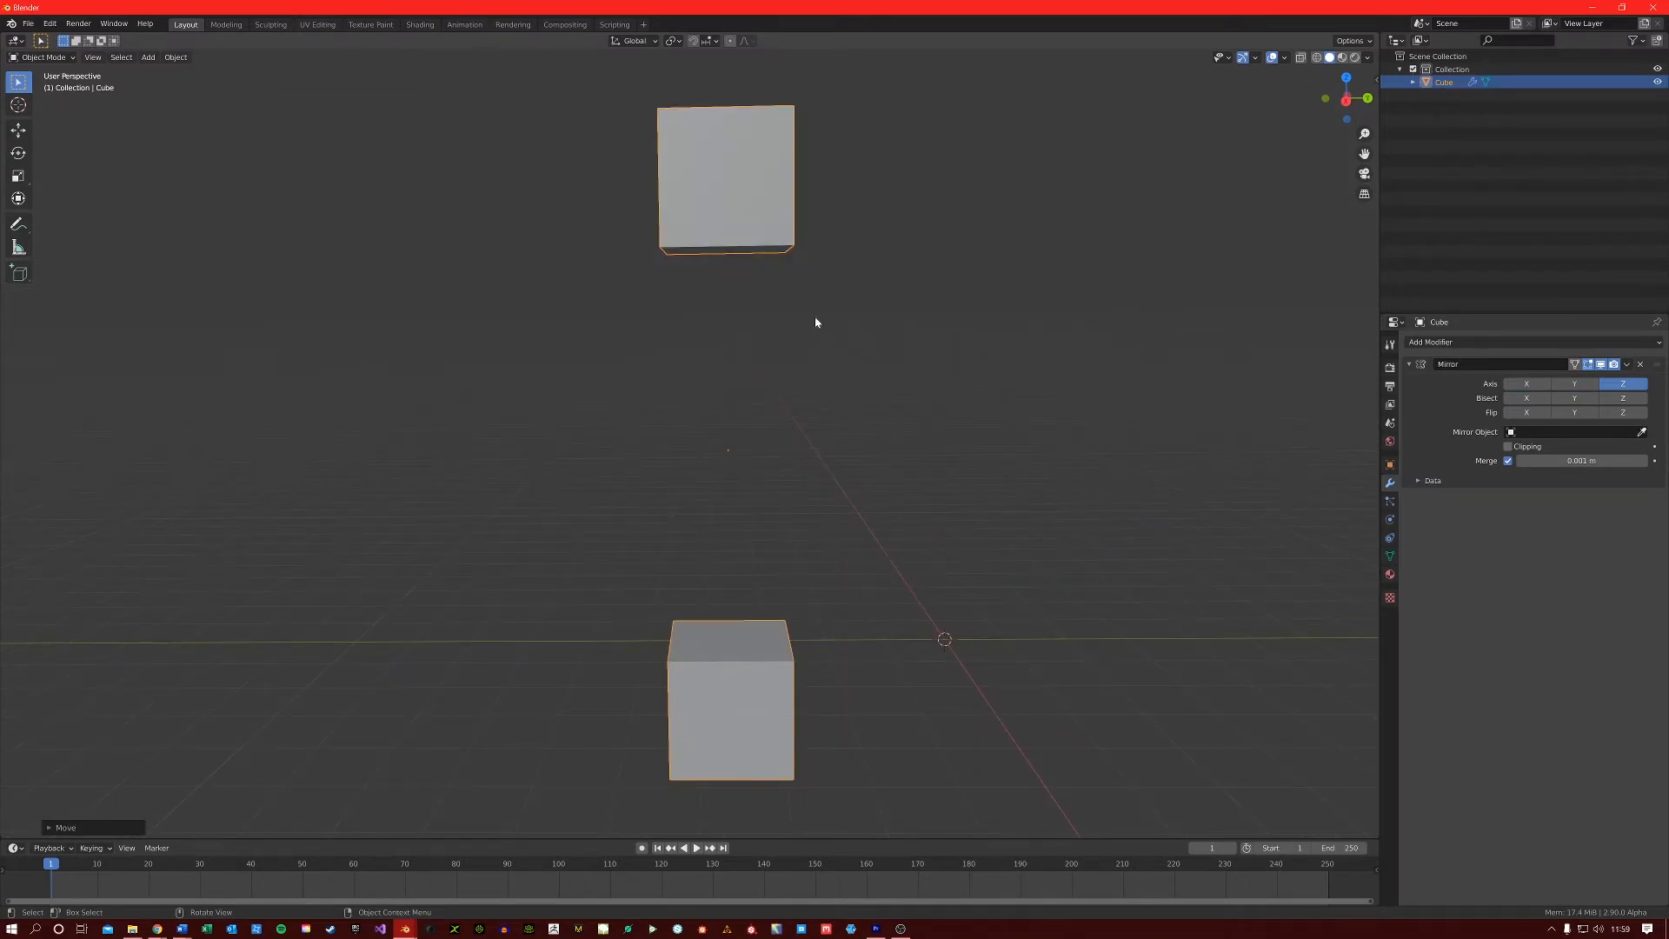
Lower the cube's mesh about 3.6 m along the Z axis in Edit Mode so it overlaps its mirrored copy.
key("Tab")
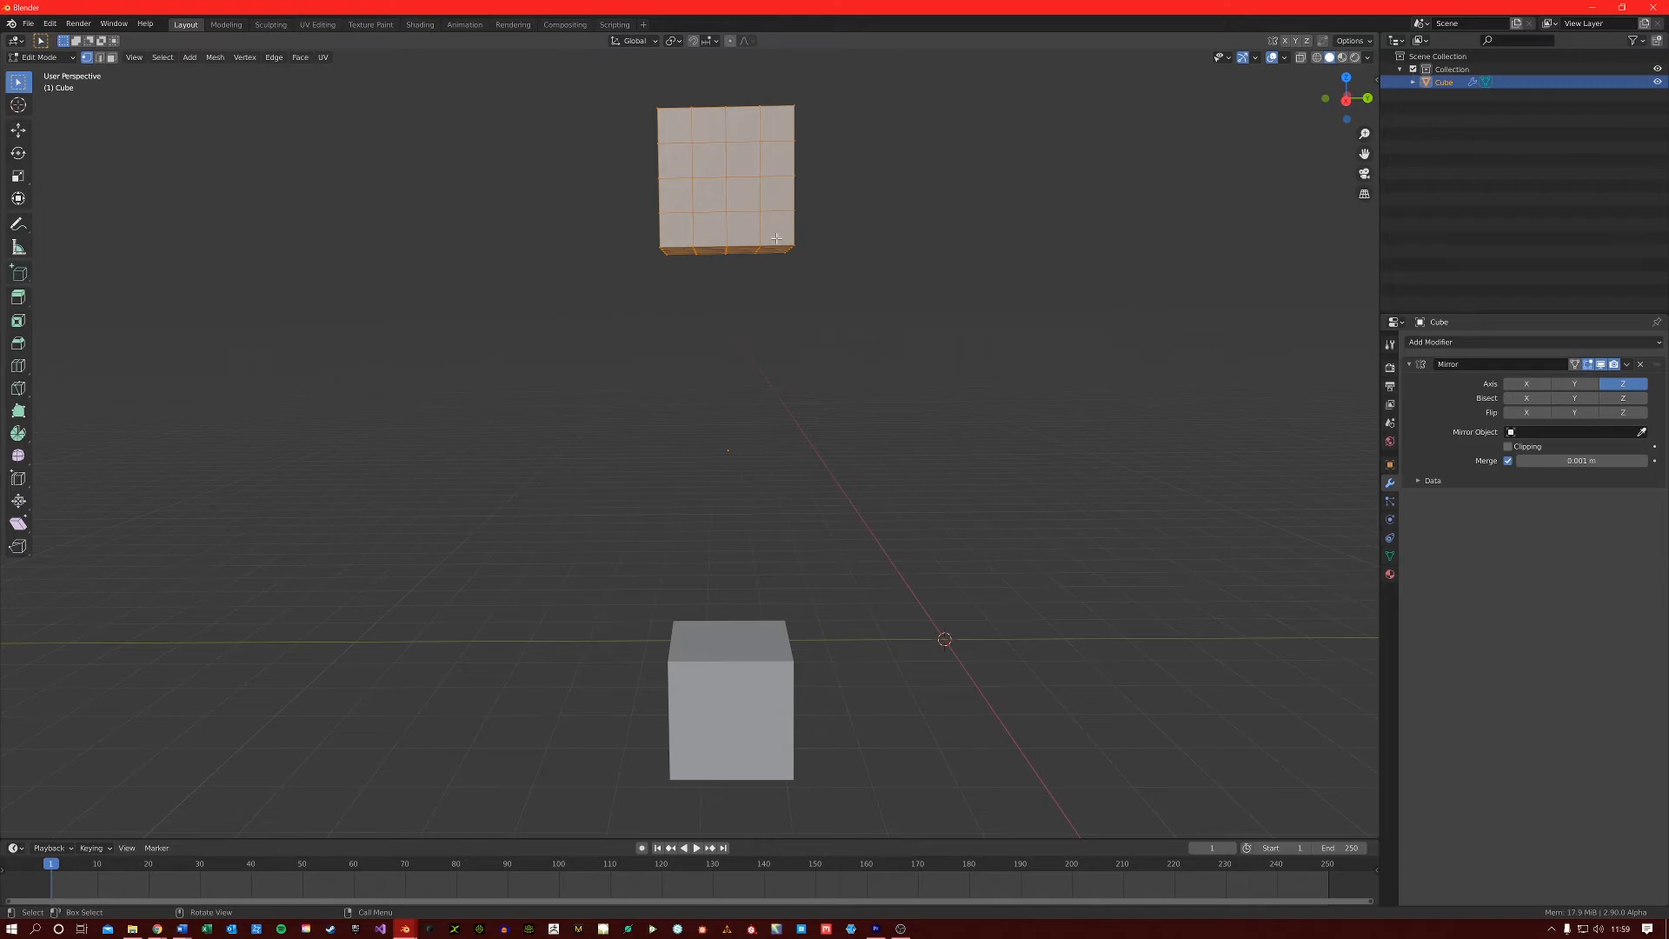
key("g")
key("z")
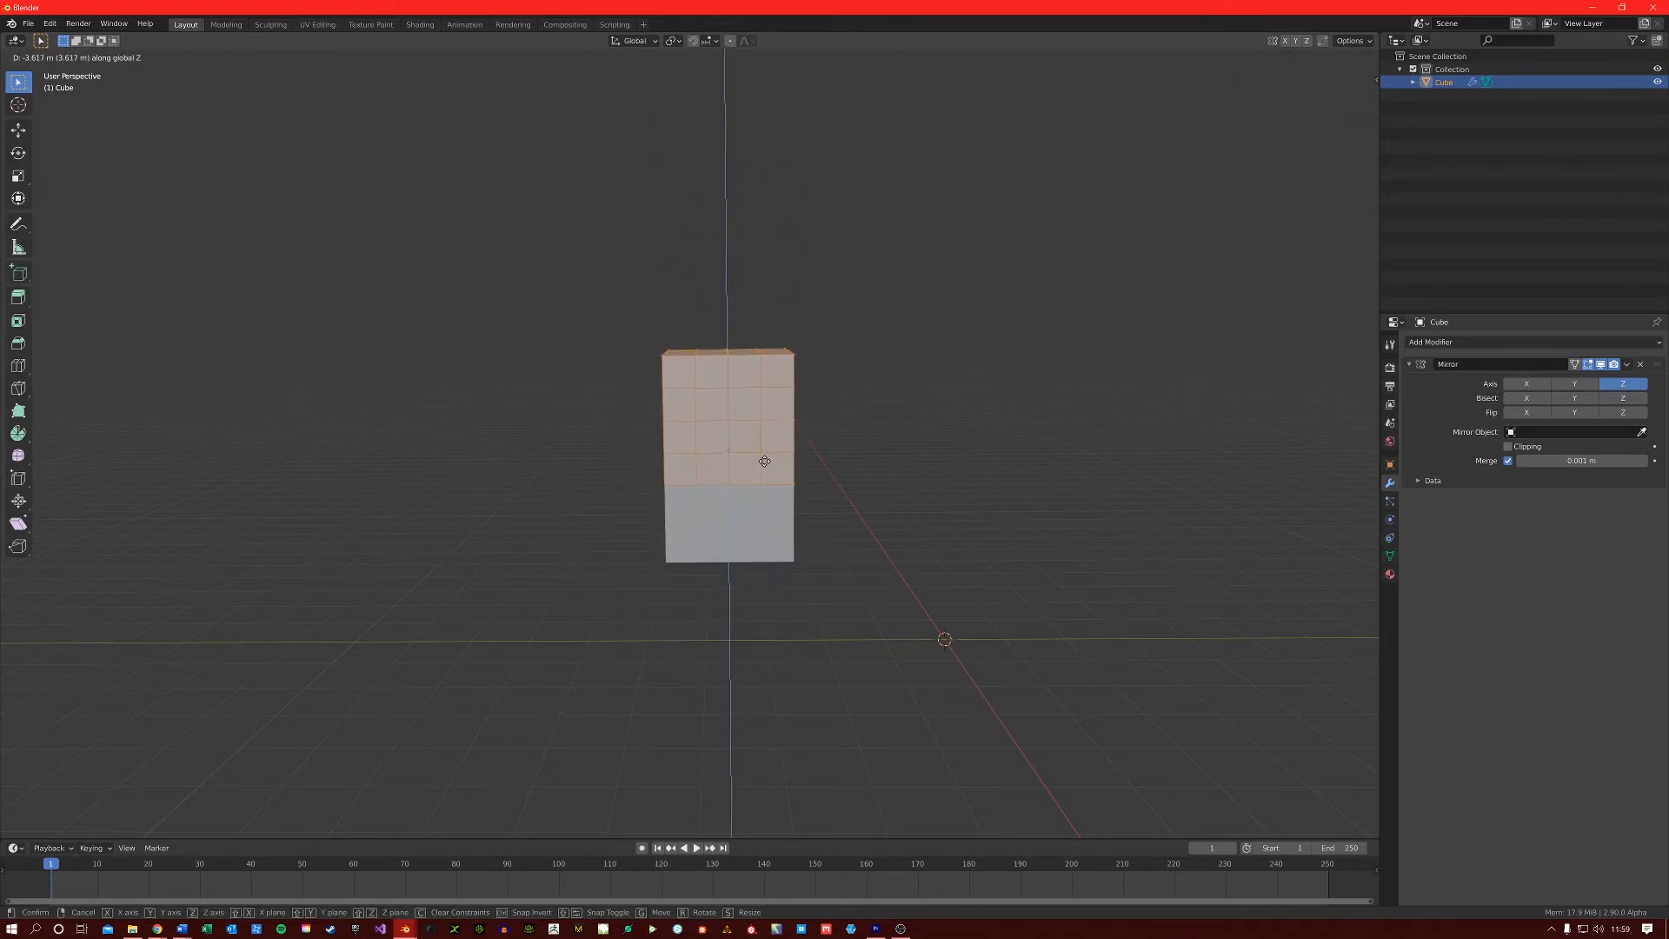
left_click(780, 461)
key("Tab")
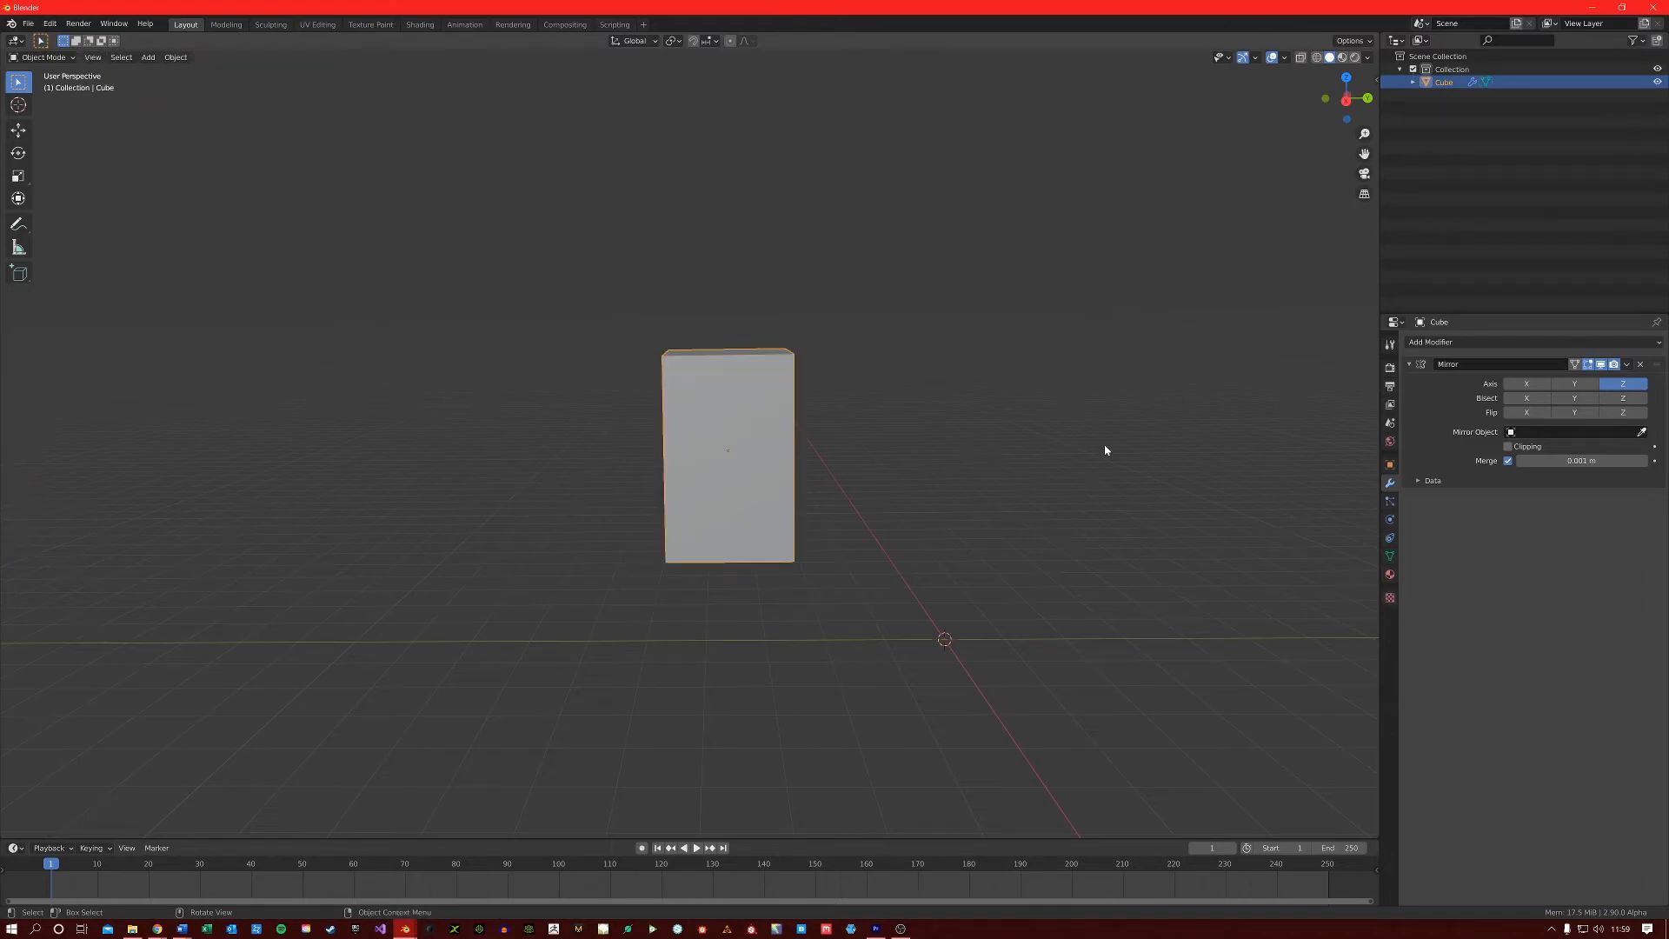
Apply the Mirror modifier, then deselect the mesh and enable face selection in Edit Mode.
left_click(1626, 364)
left_click(1610, 382)
scroll(774, 466, "up", 4)
key("Tab")
mouse_move(774, 467)
middle_mouse_down()
mouse_move(820, 488)
mouse_move(789, 492)
middle_mouse_up()
scroll(810, 488, "up", 2)
key("alt+a")
left_click(111, 57)
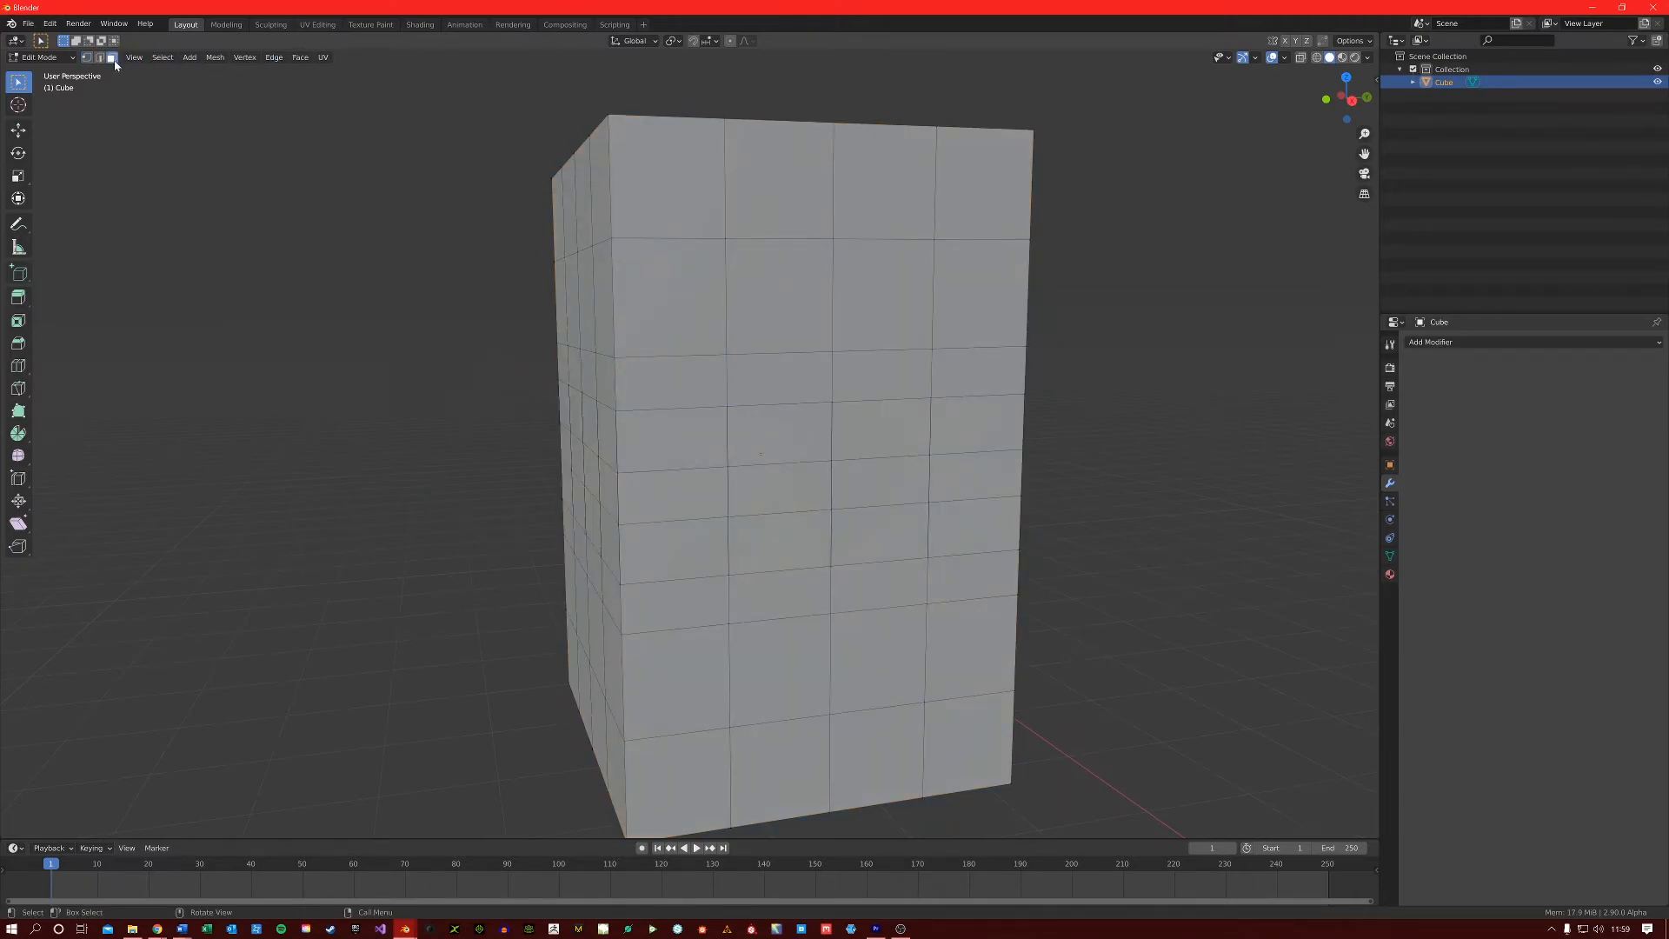
Try to extrude a face in the overlapping middle section of the applied mesh.
scroll(701, 459, "up", 2)
left_click(688, 505)
middle_click_drag(654, 522, 687, 520)
key("e")
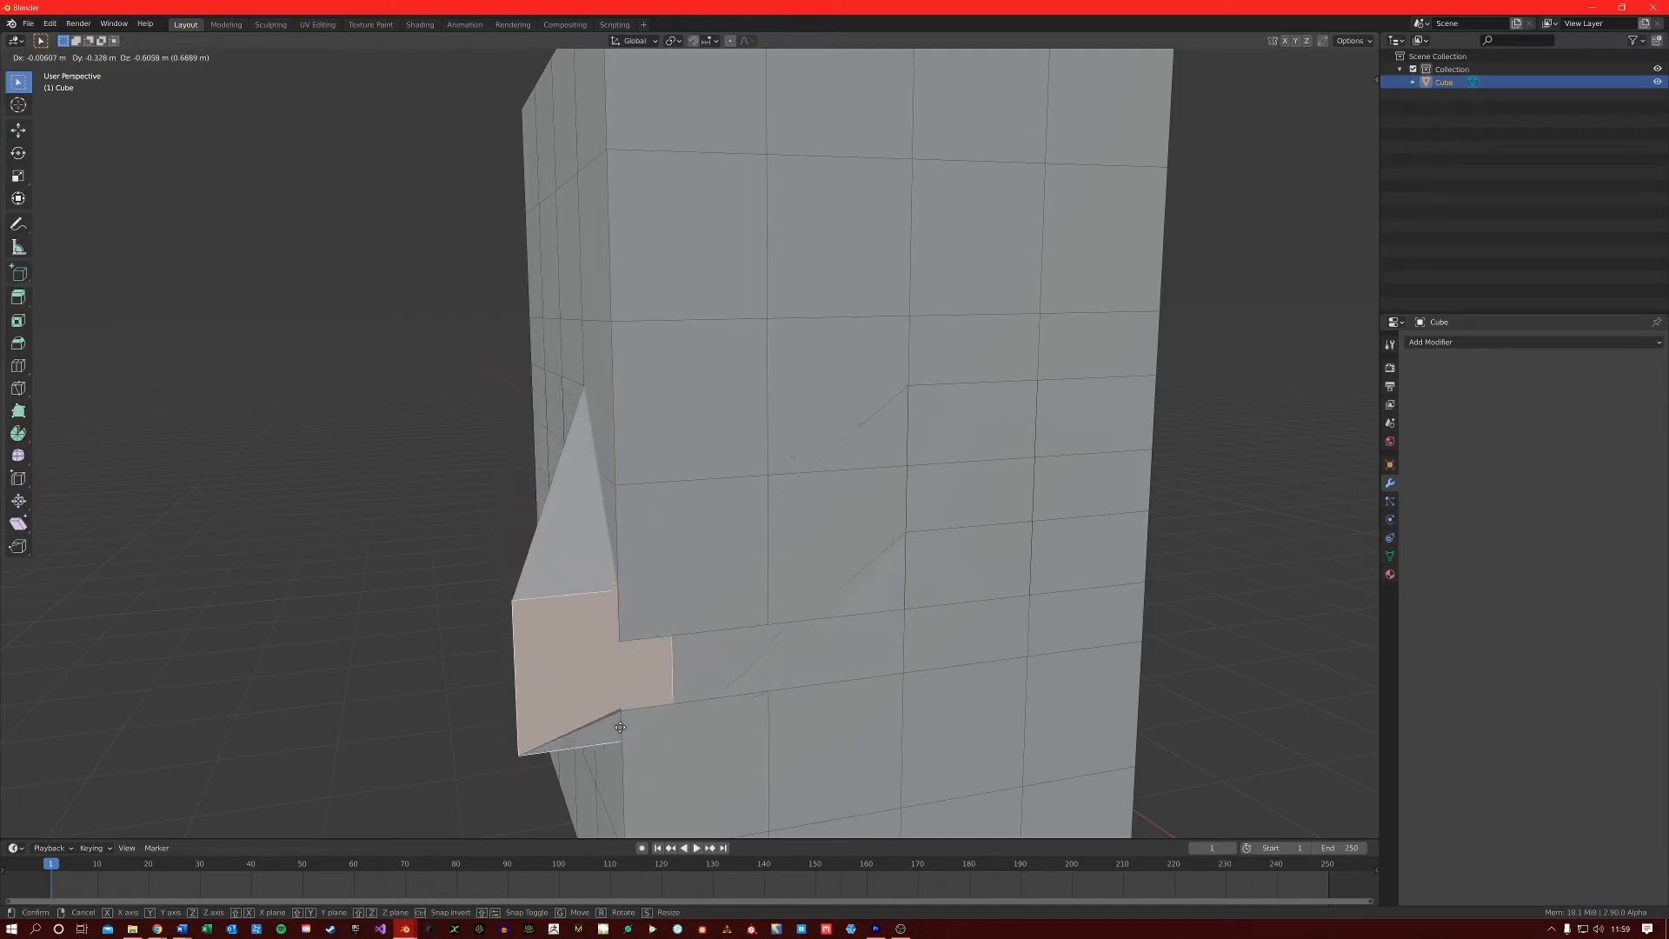
right_click(842, 597)
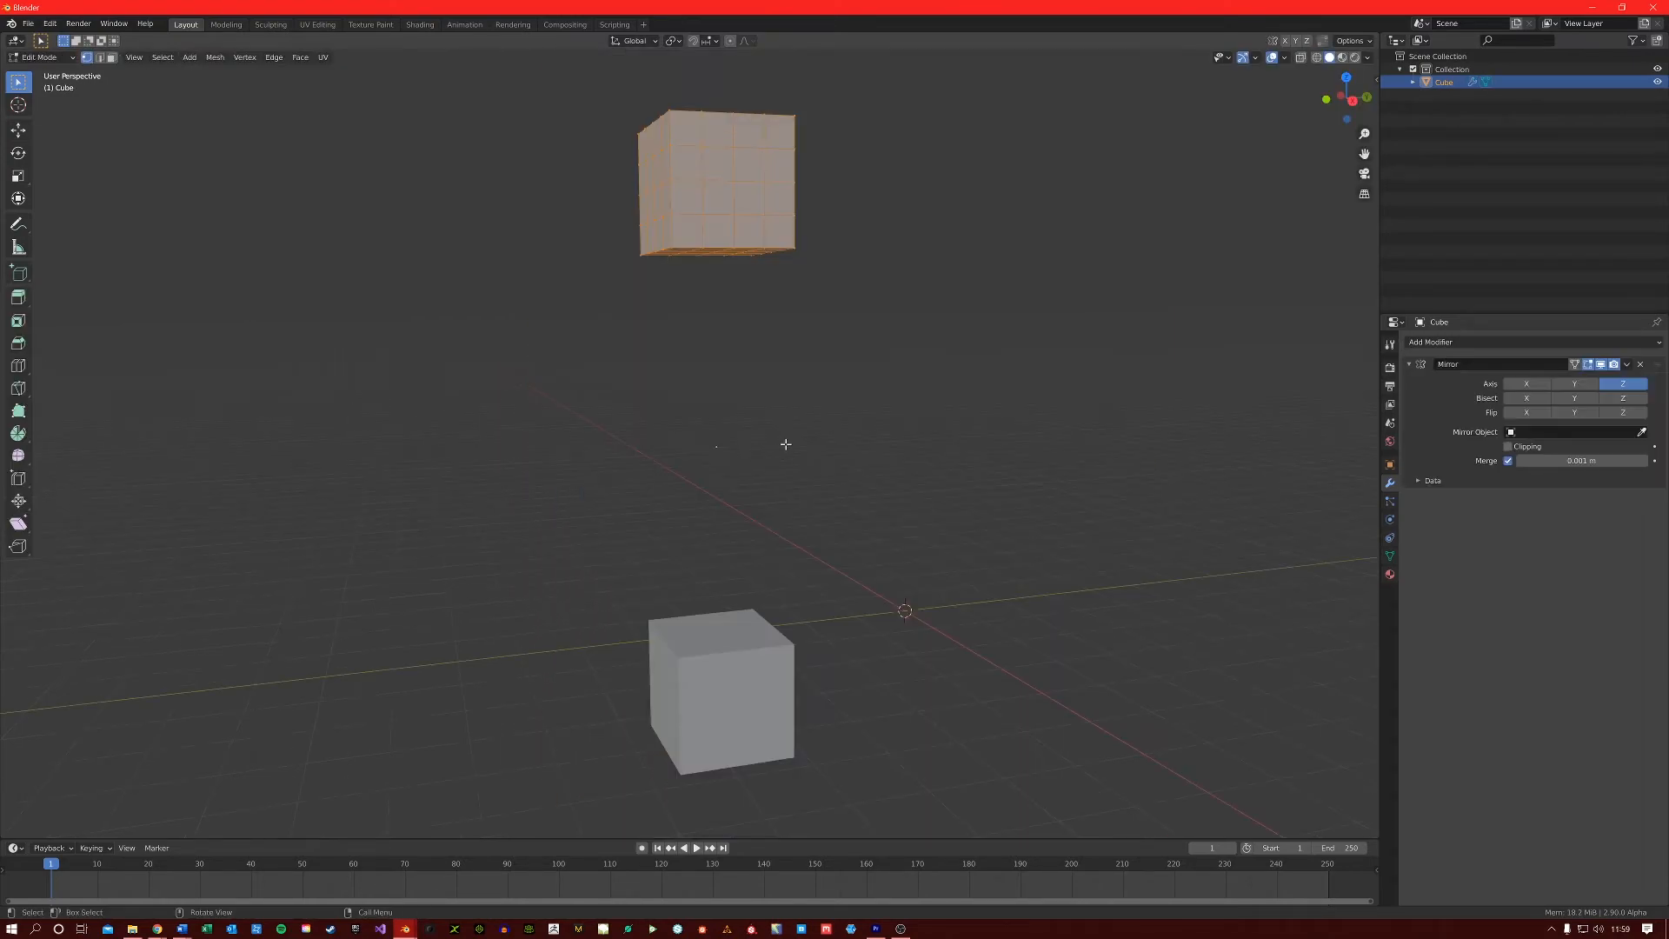
Enable Clipping in the Mirror modifier and lower the cube's mesh along Z onto its mirrored copy.
left_click(1517, 451)
key("g")
key("z")
left_click(737, 632)
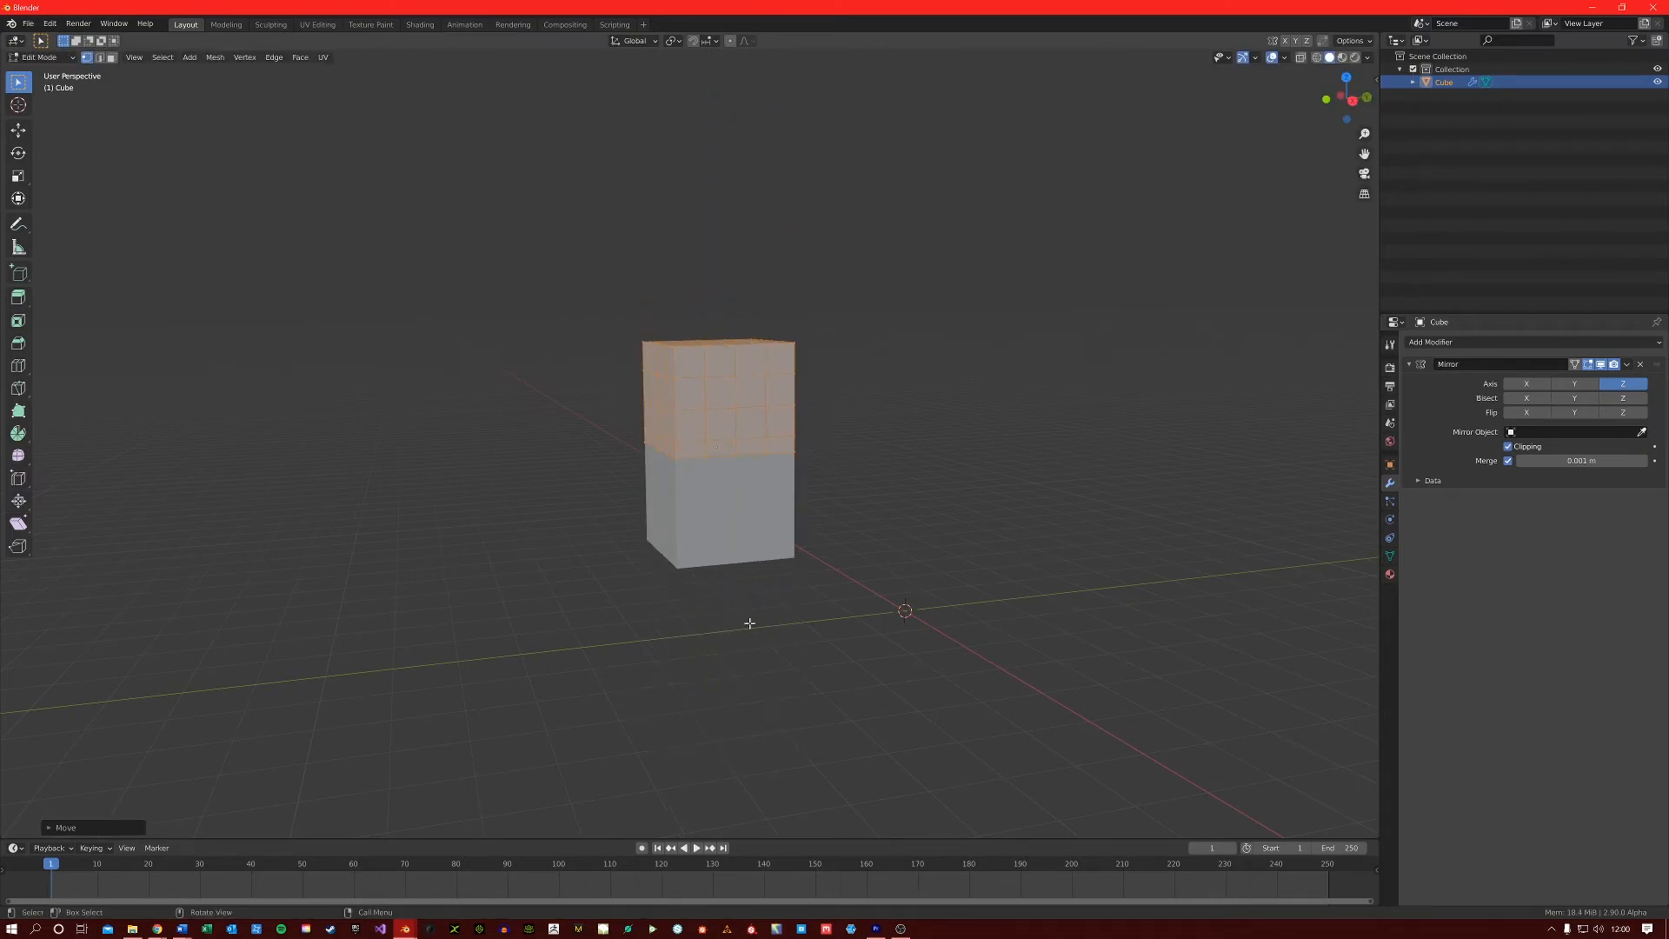
key("Tab")
Apply the Mirror modifier and select a face near the middle seam in Edit Mode to inspect the clipped join.
left_click(1628, 365)
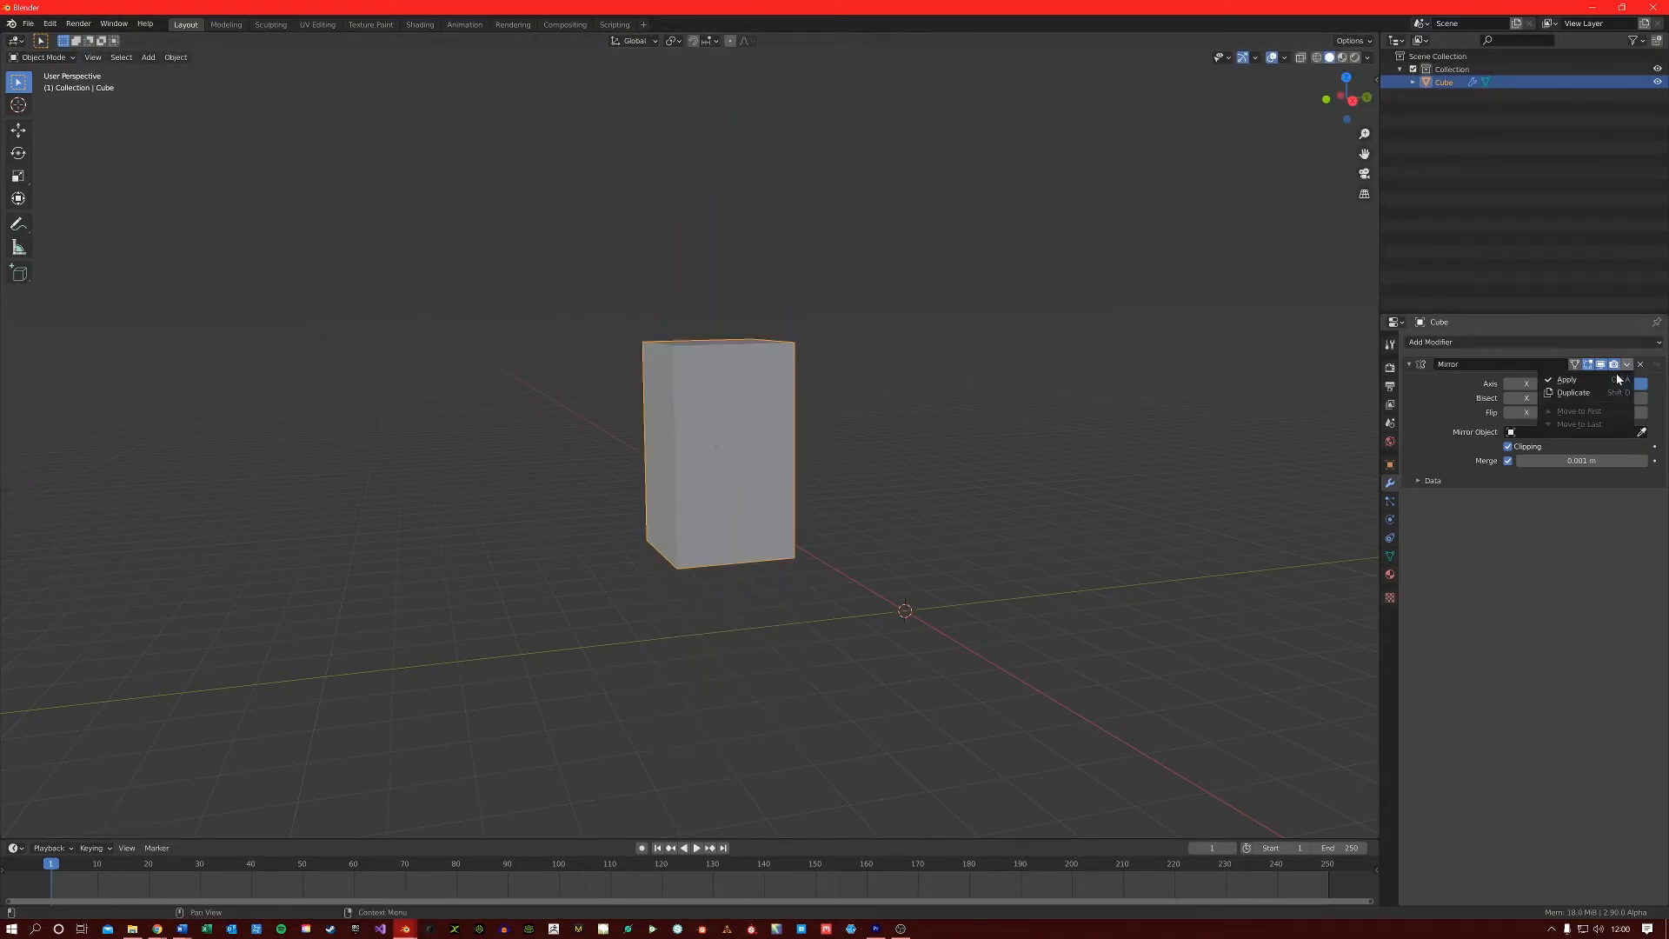
left_click(1620, 379)
scroll(808, 416, "up", 6)
key("Tab")
middle_click_drag(779, 442, 830, 442, "shift")
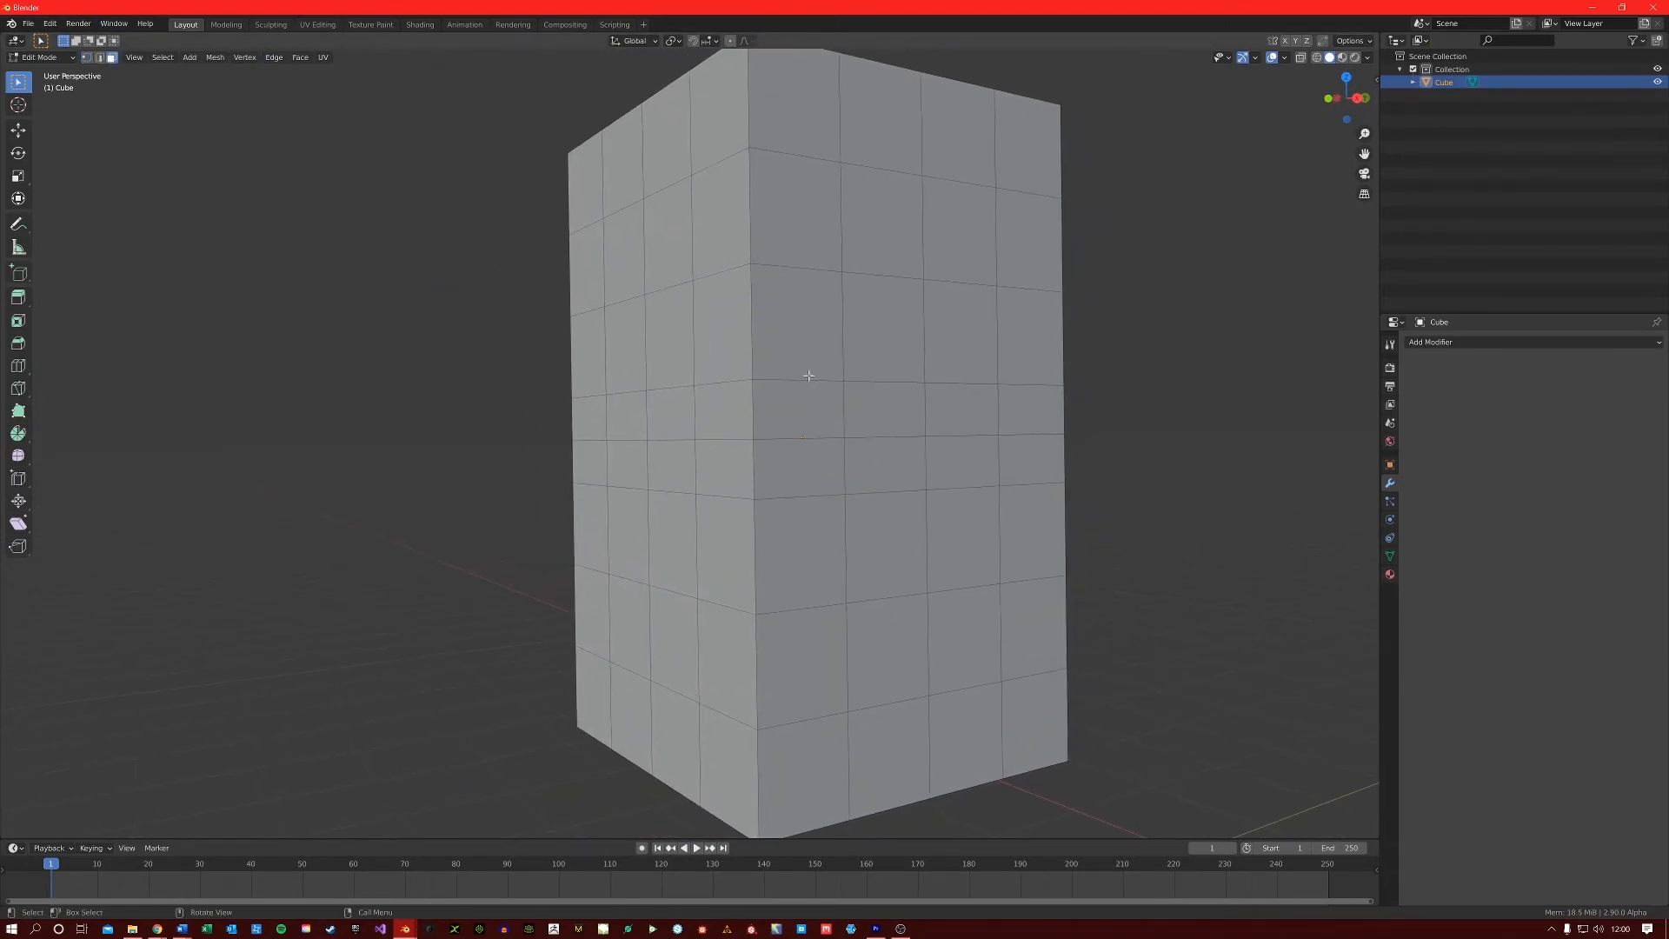
middle_click_drag(806, 375, 815, 367)
left_click(749, 461)
middle_click_drag(753, 464, 869, 413)
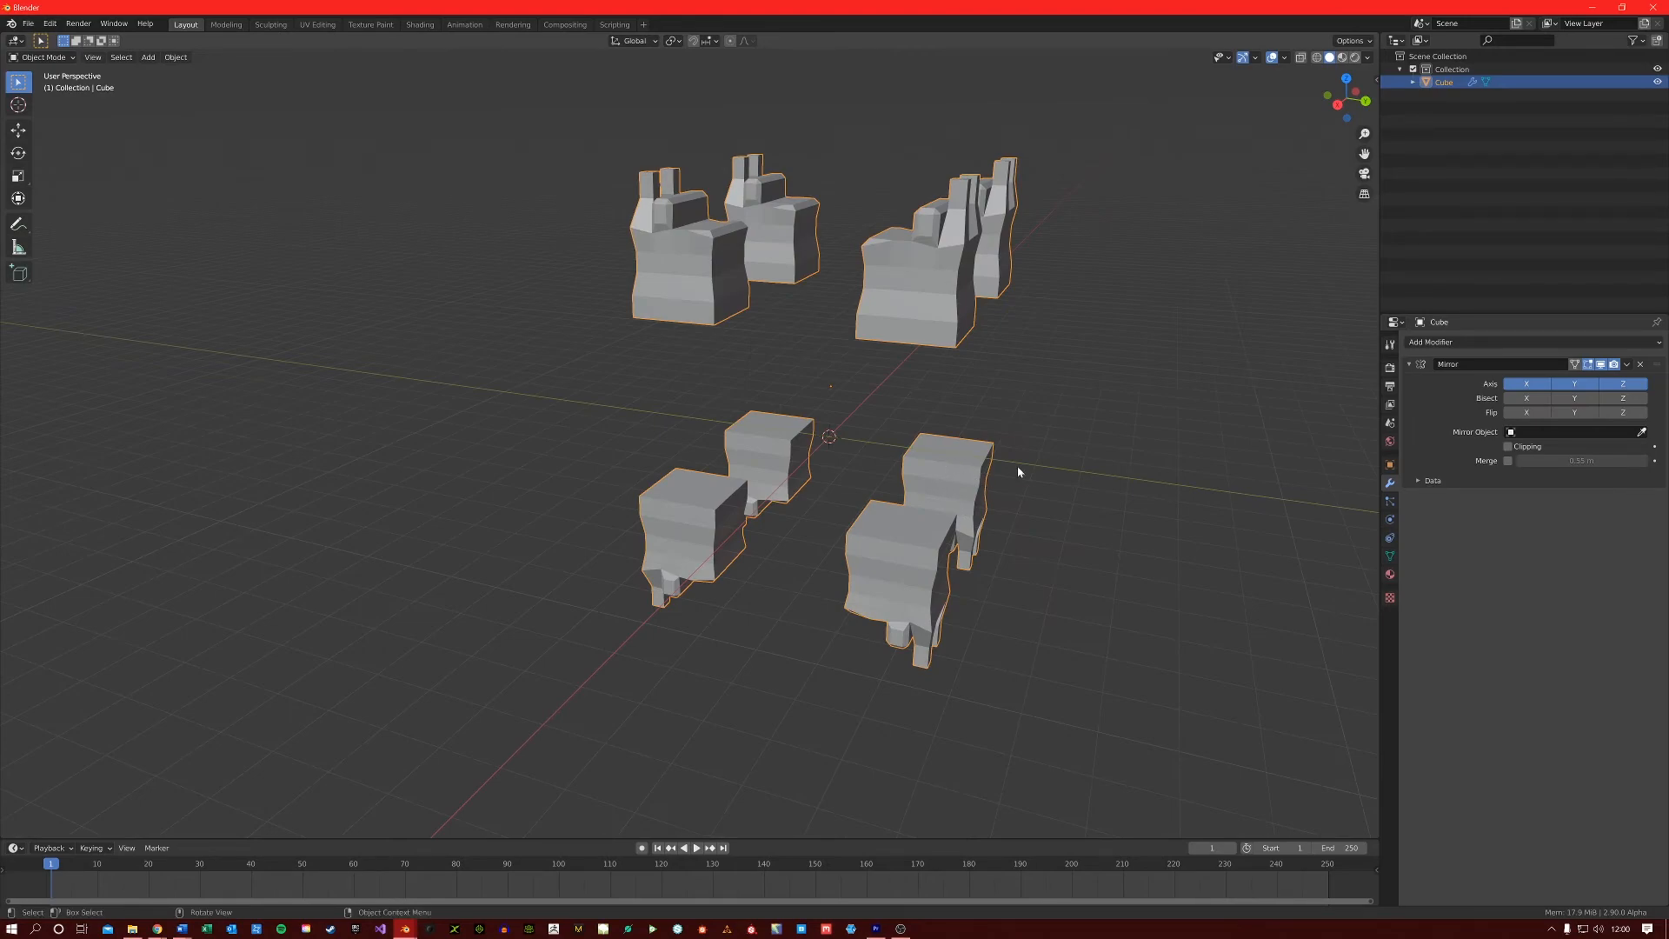
Enable Merge in the Mirror modifier of the eight-part cube model and set the merge distance to 1 m.
key("shift")
middle_click_drag(980, 362, 961, 394, "shift")
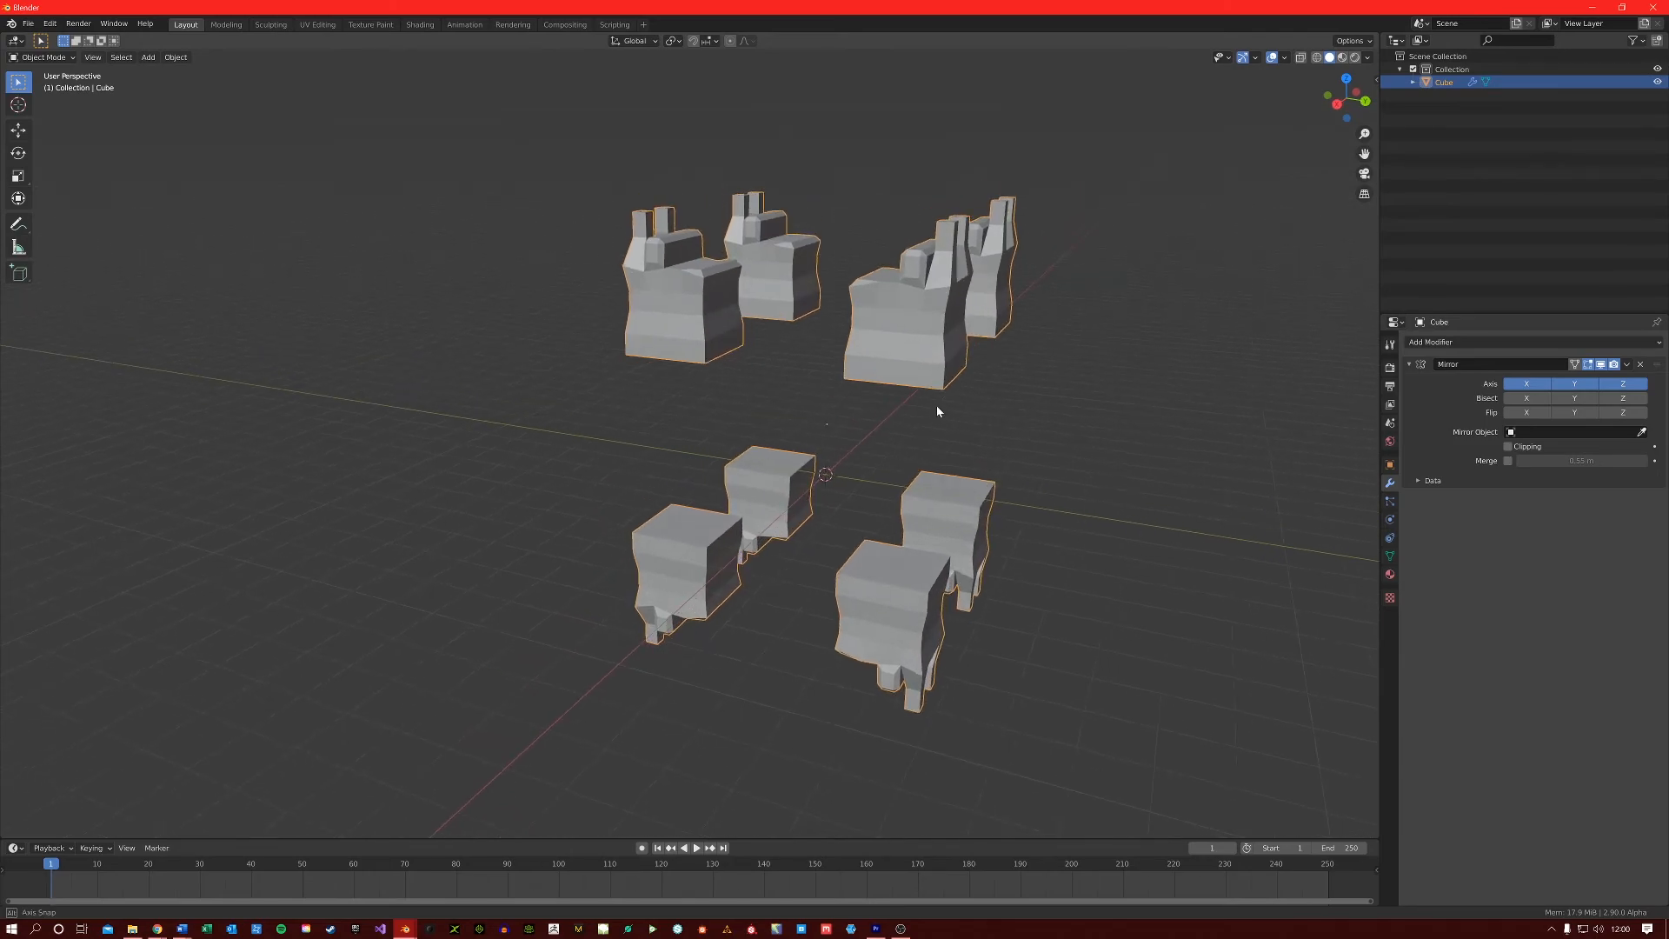
scroll(960, 395, "up", 2)
left_click(1507, 461)
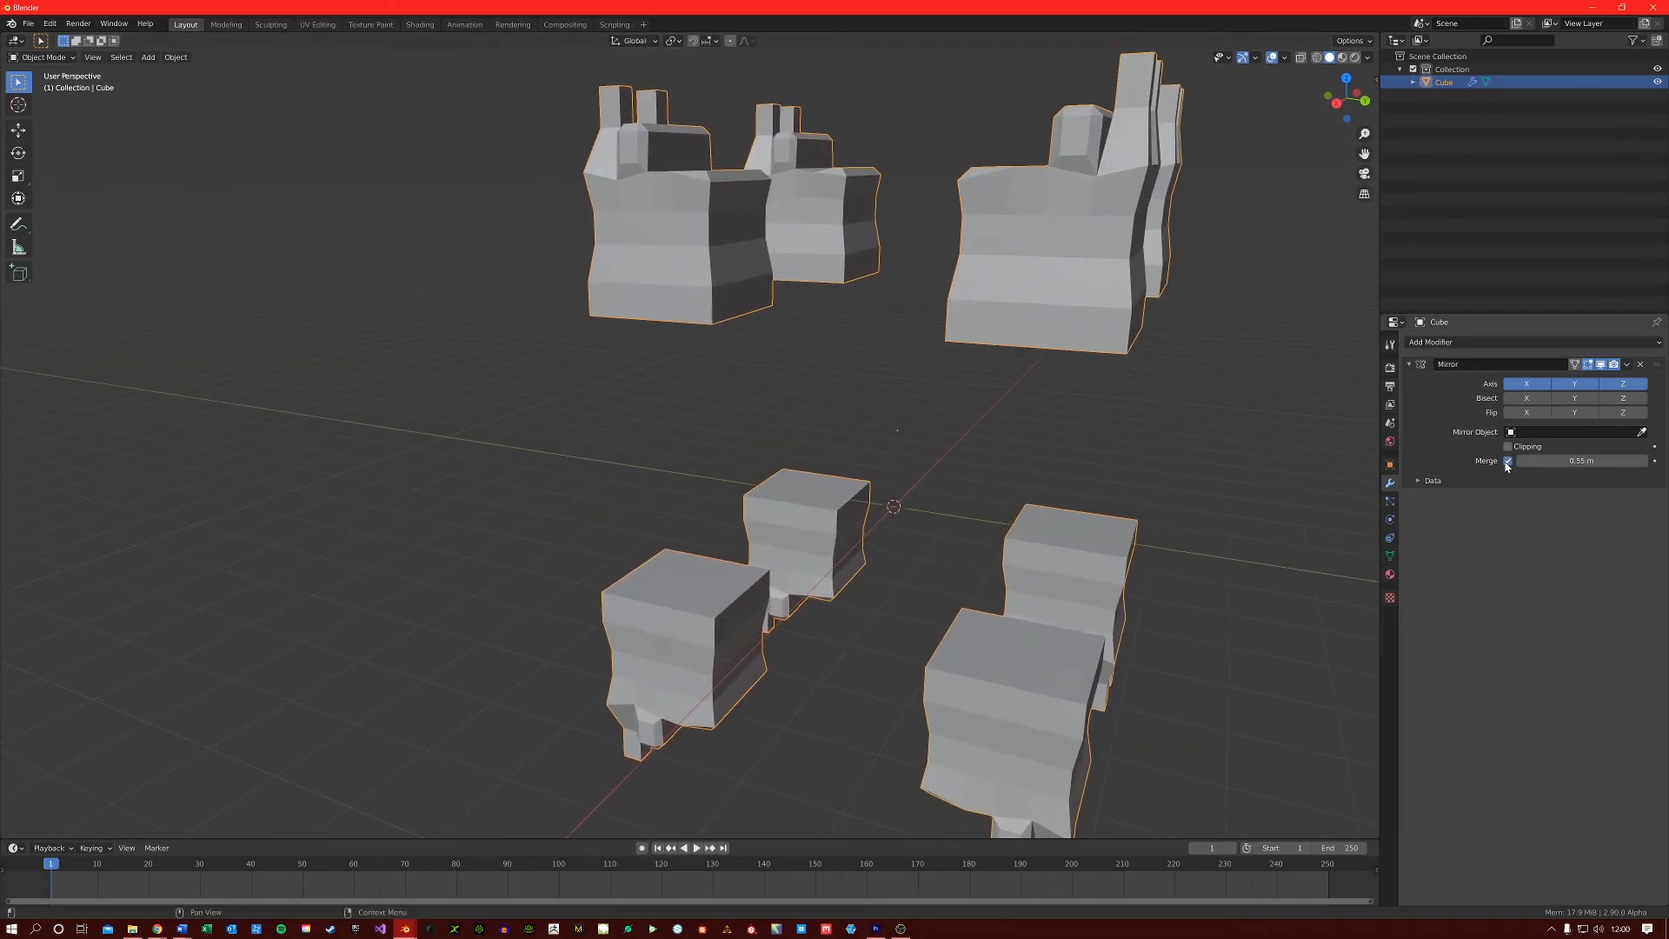
left_click_drag(1582, 460, 1617, 461)
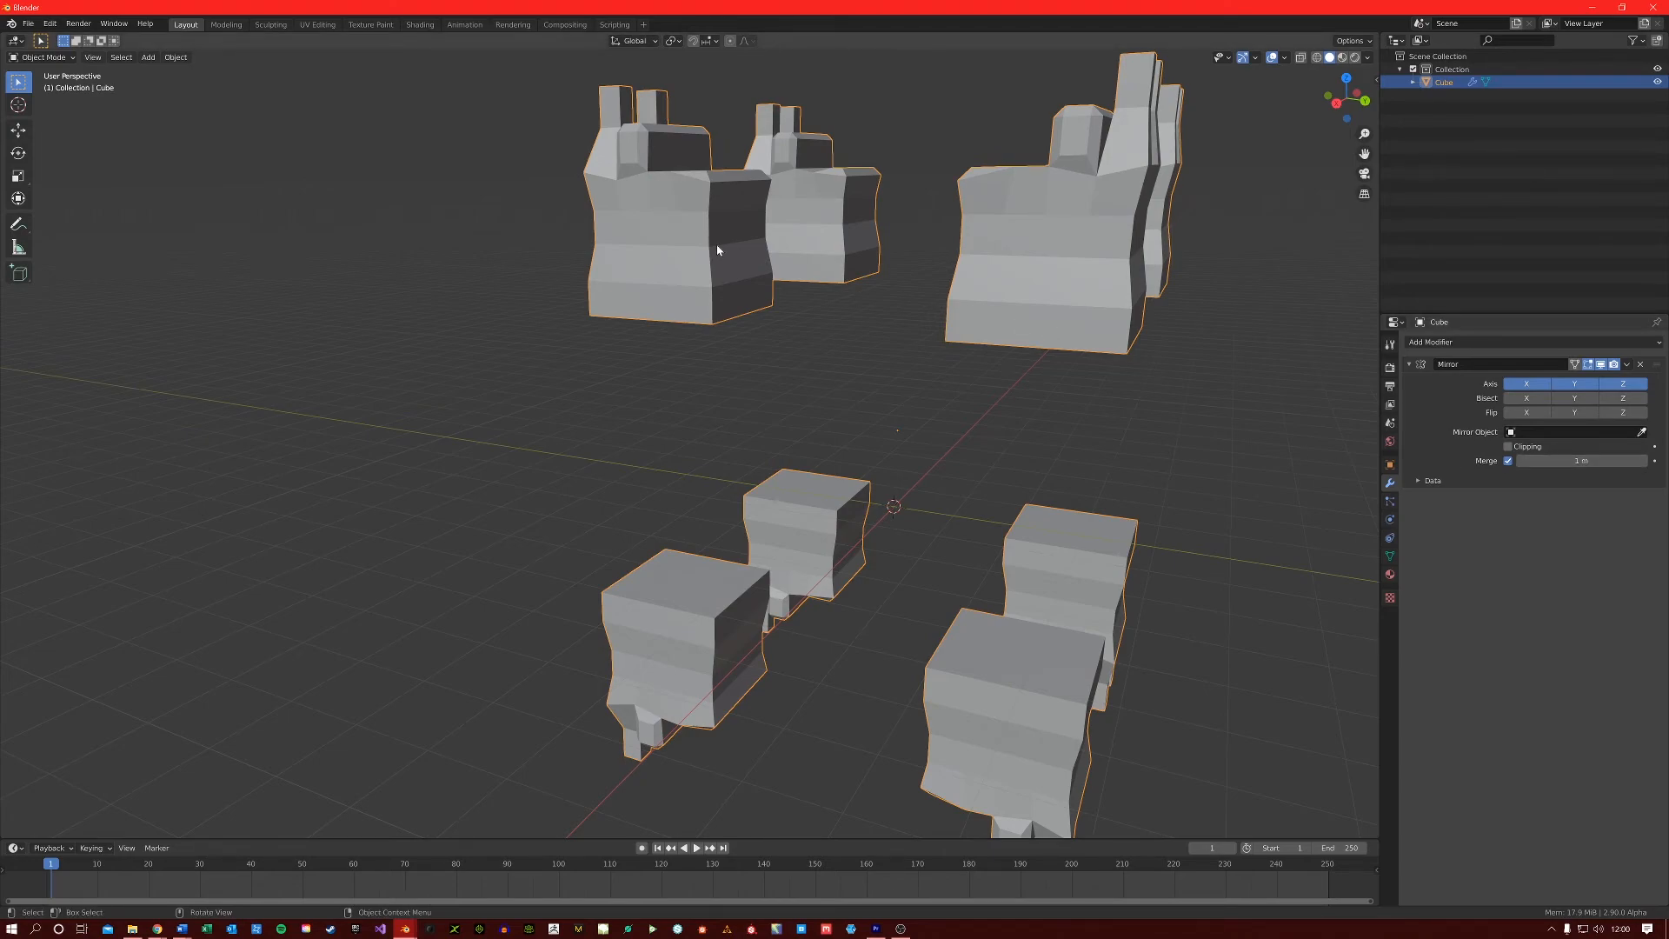
Lower the selected mesh about 1.74 m along the Z axis in Edit Mode to bring the mirrored halves together.
key("Tab")
key("g")
key("z")
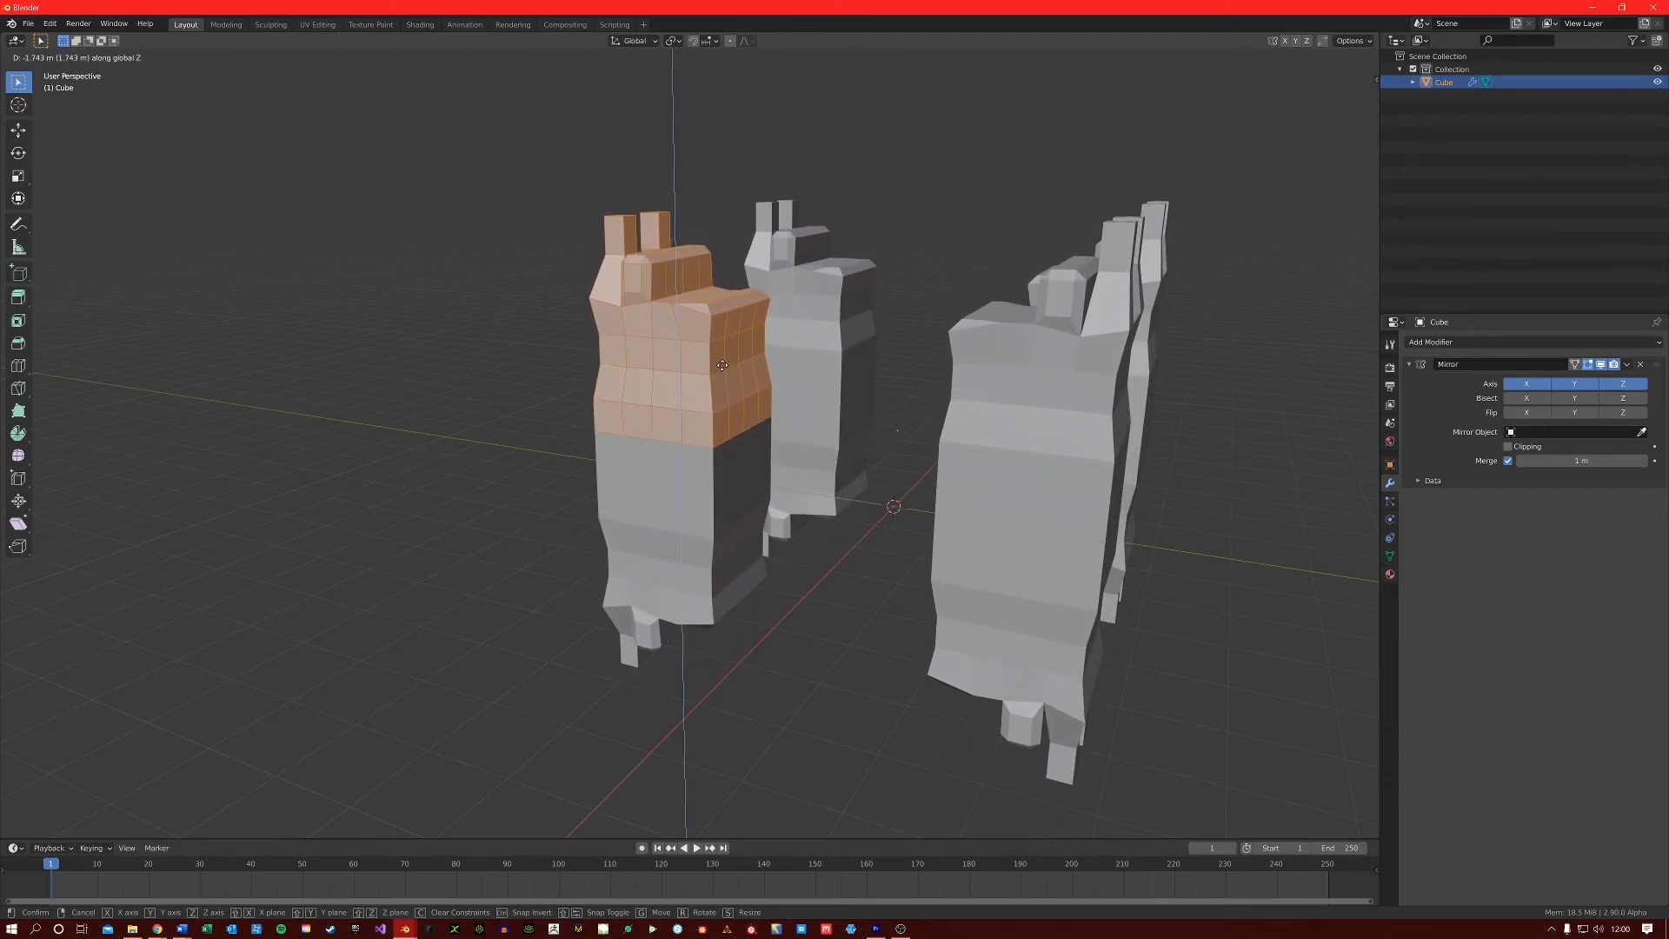
left_click(722, 365)
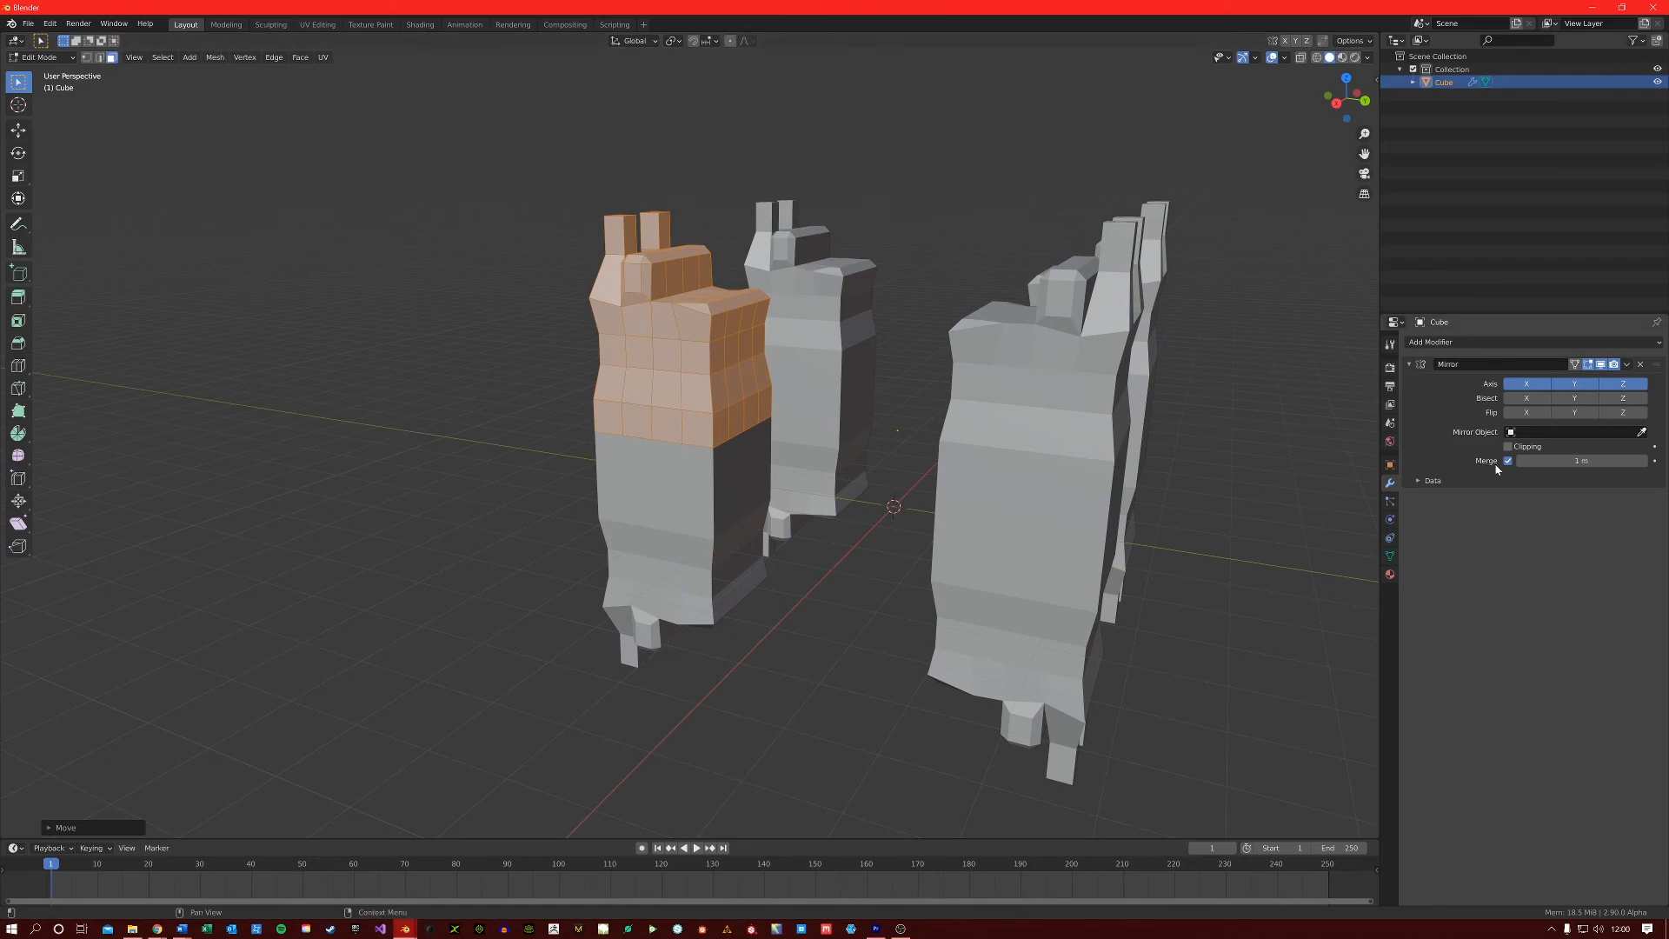
Lower the selected mesh further along the Z axis and return to Object Mode.
key("g")
key("z")
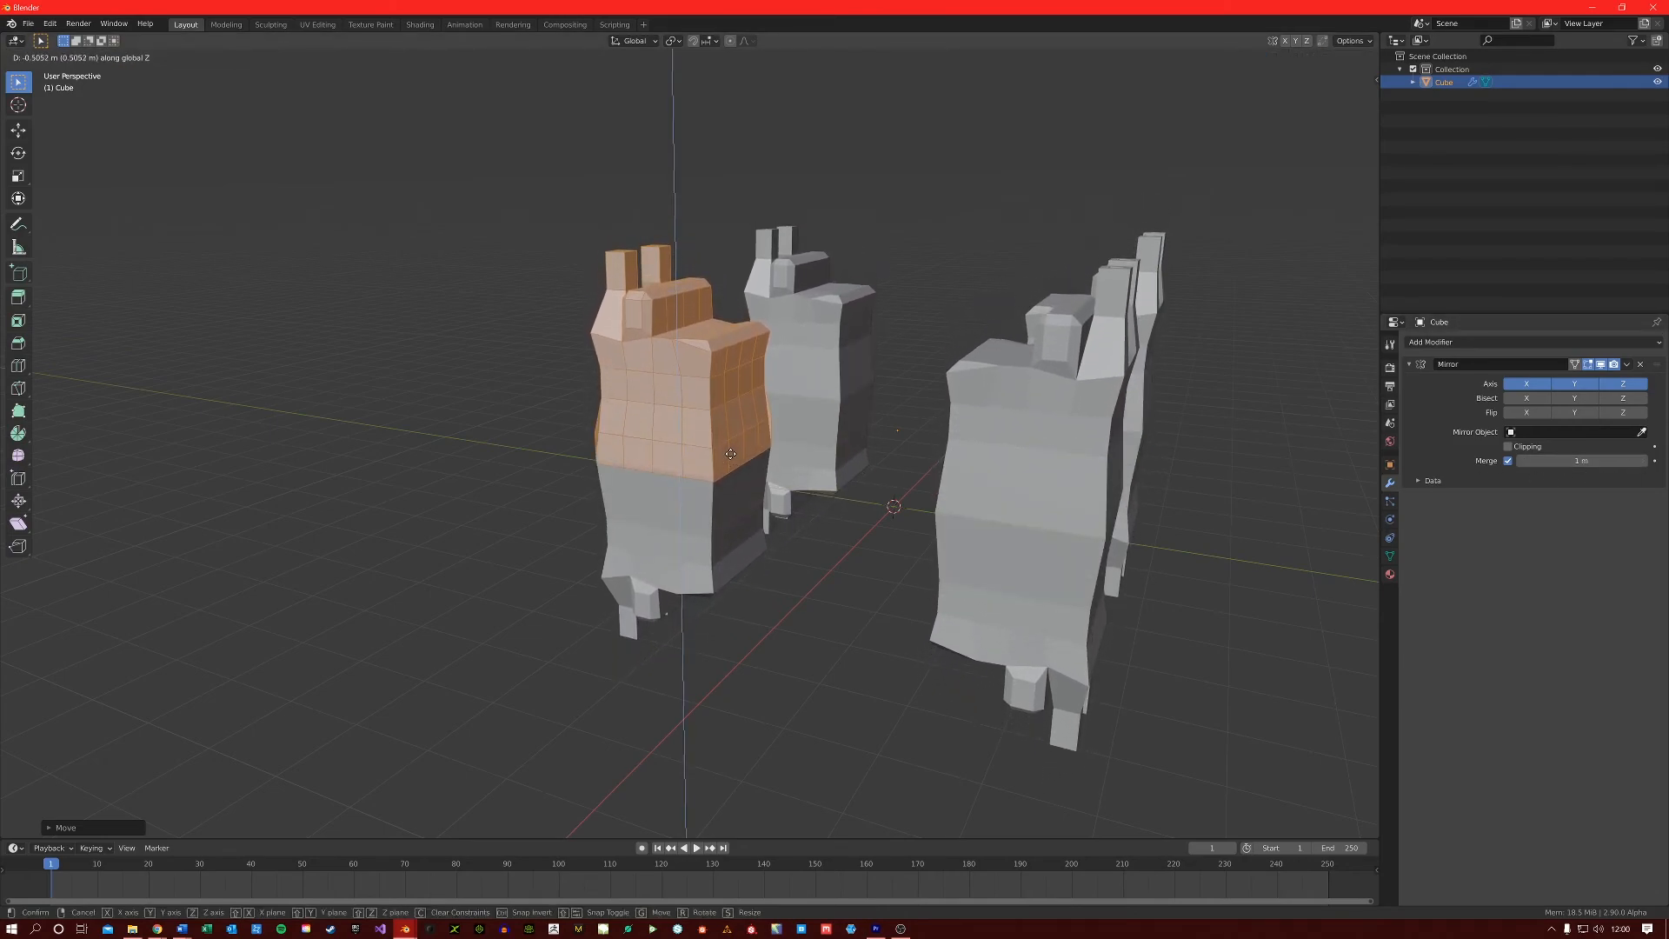
left_click(773, 424)
key("Tab")
Expand the Mirror modifier's Data settings and view the merged shapes from another side.
middle_click_drag(779, 421, 761, 439, "shift")
left_click(1431, 481)
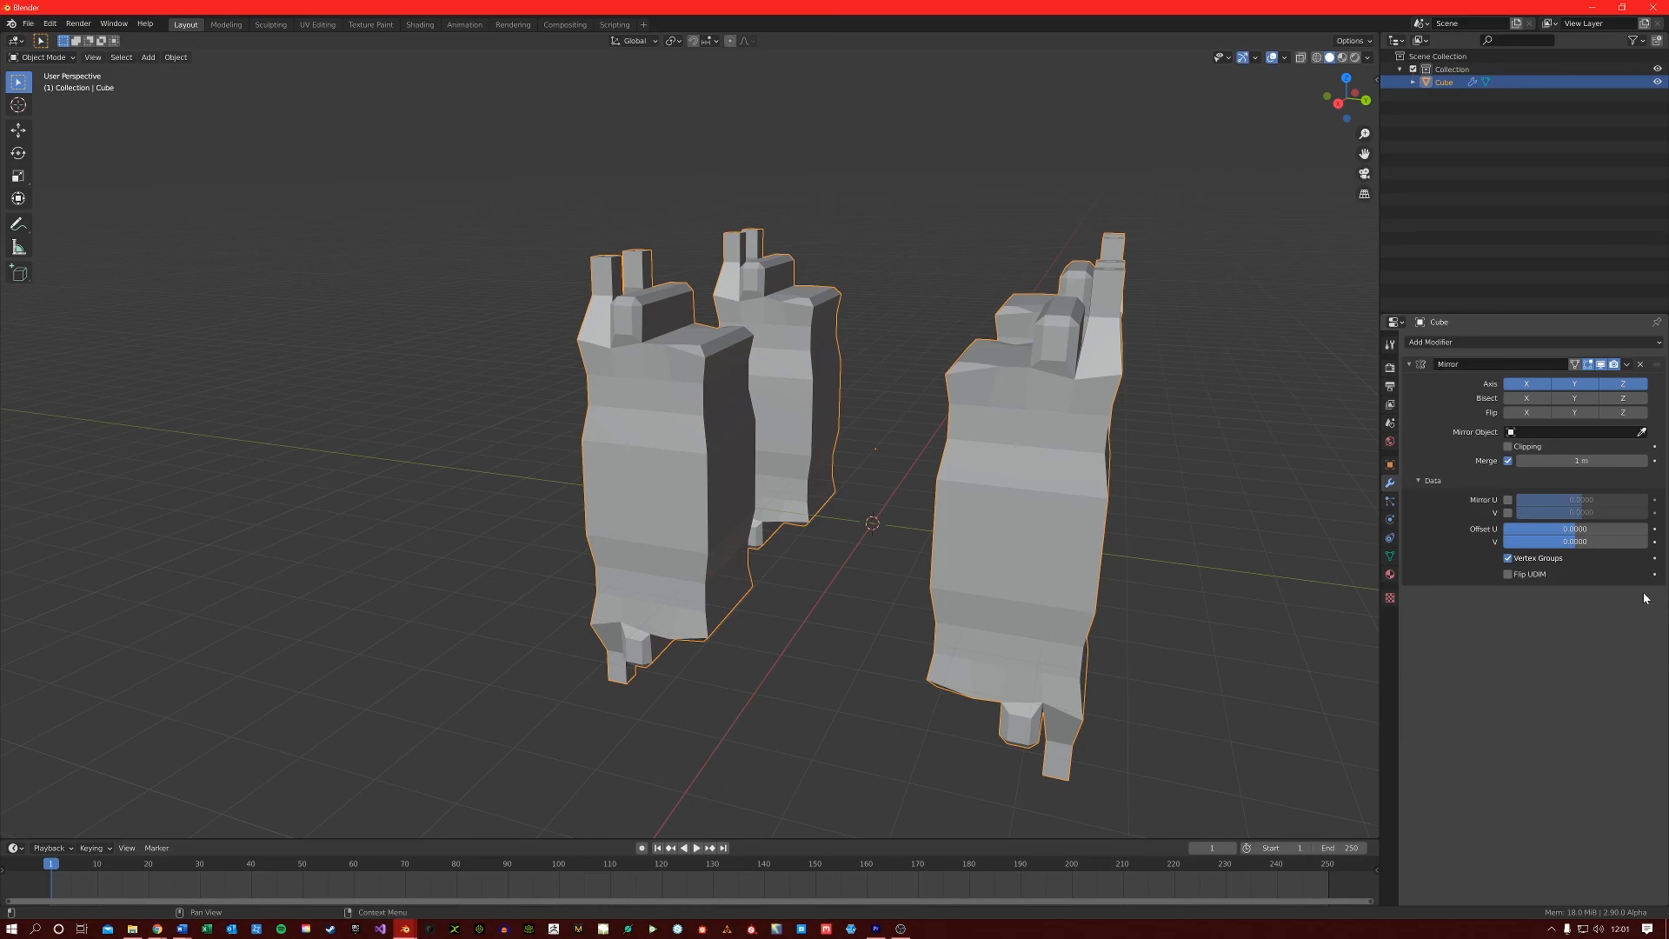
middle_click_drag(800, 600, 732, 587)
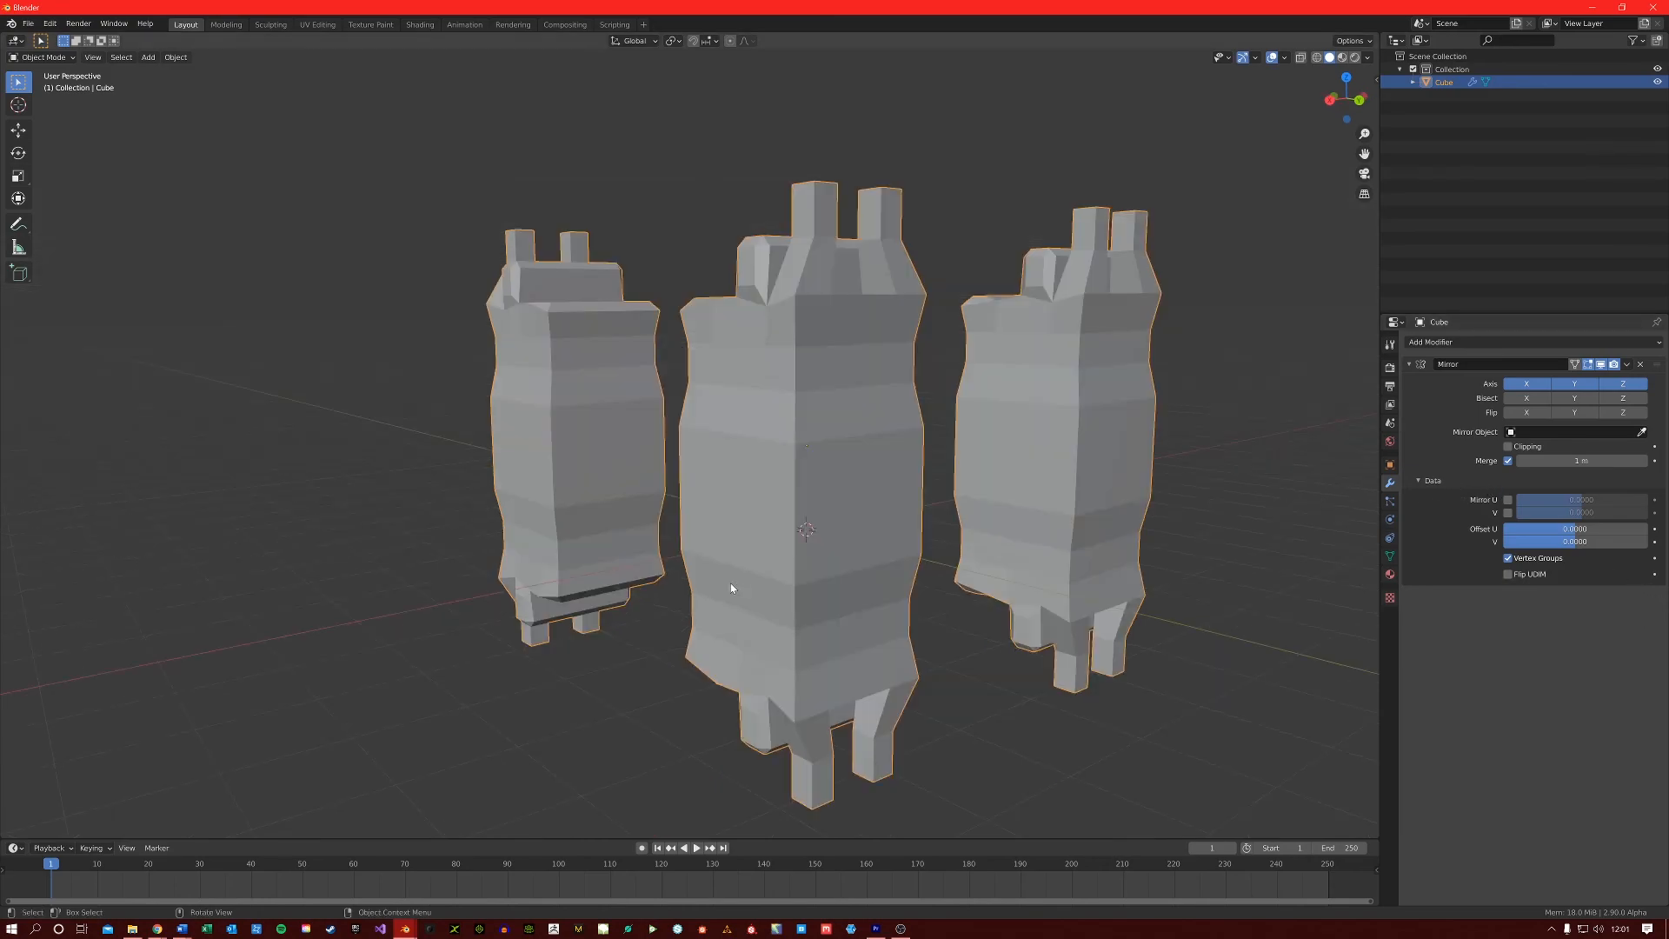